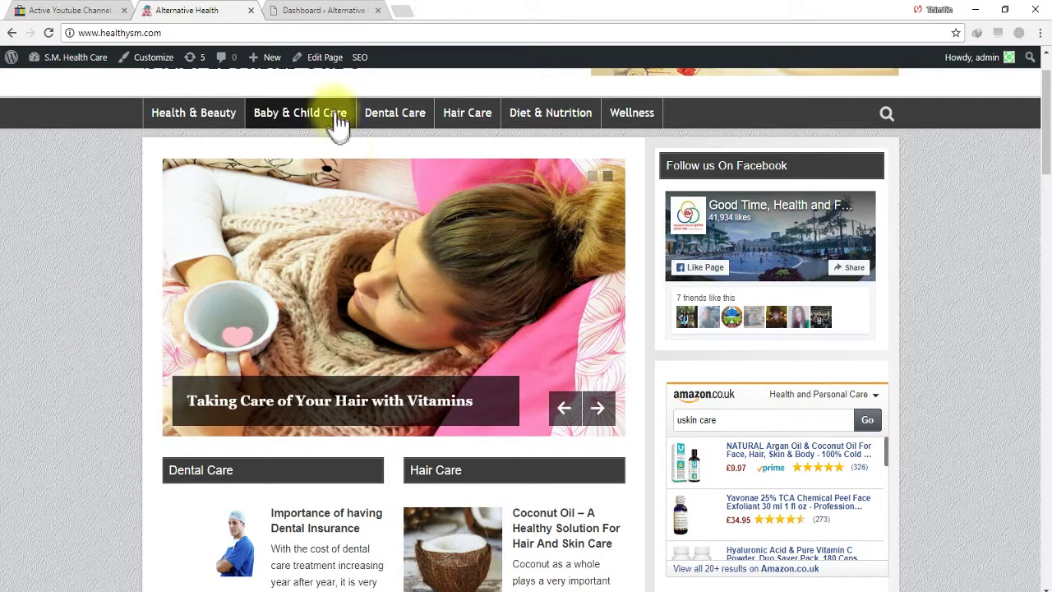
mouse_move(76, 59)
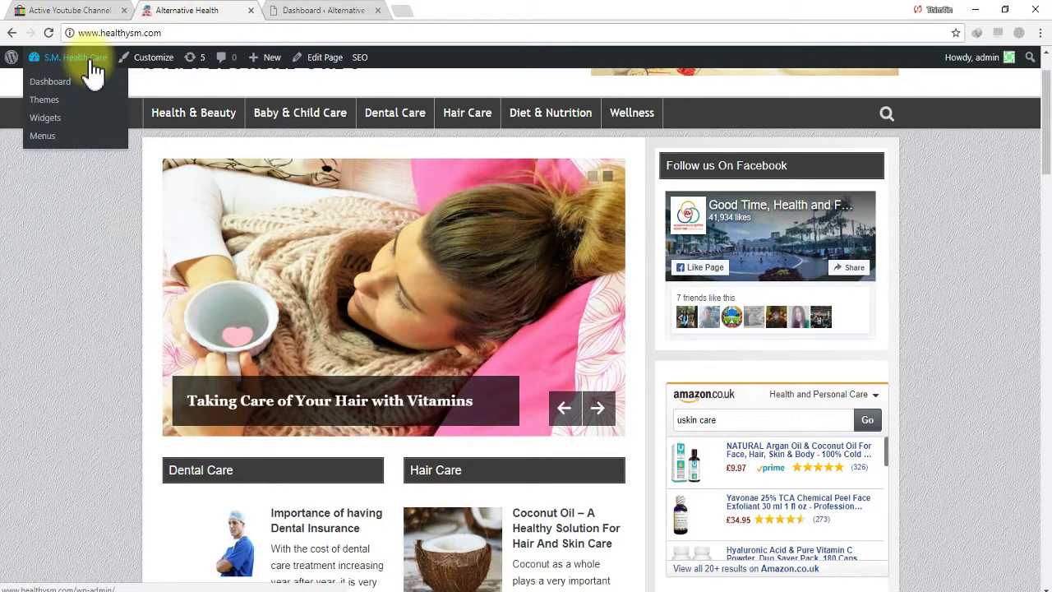
click(333, 11)
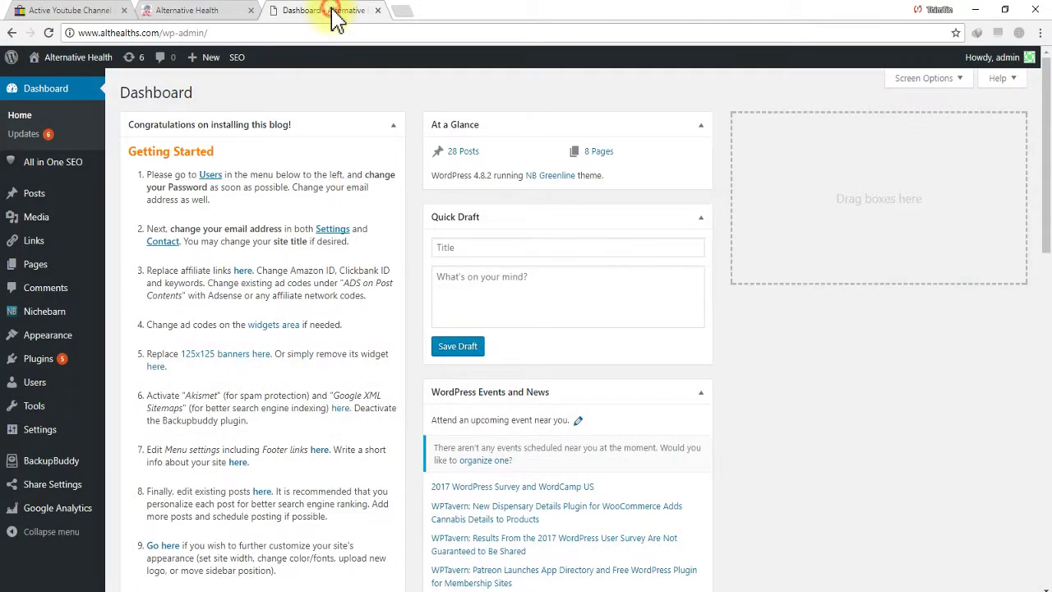
click(206, 12)
click(319, 13)
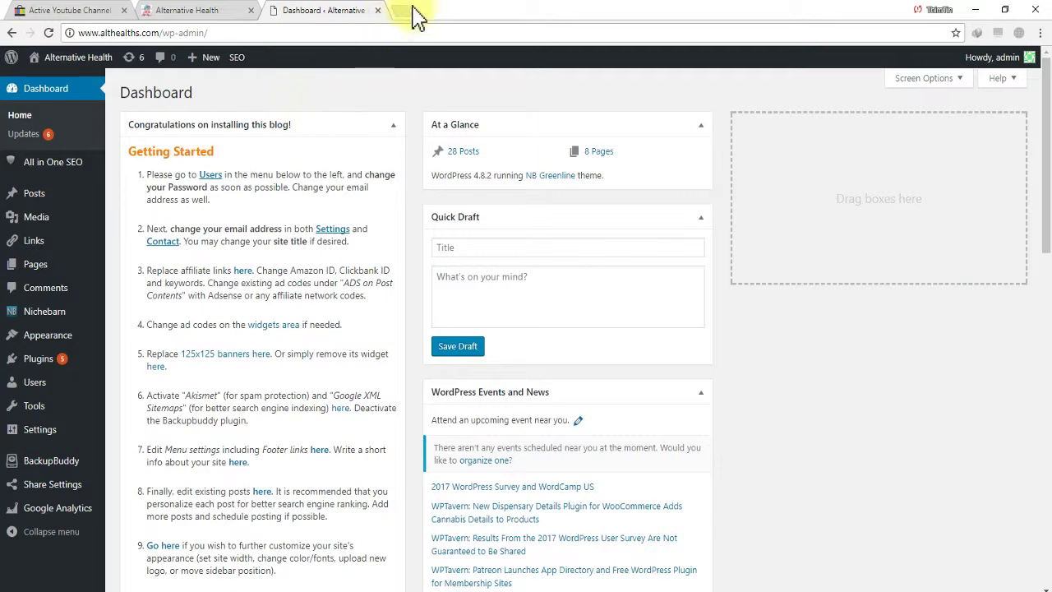
click(377, 10)
click(277, 12)
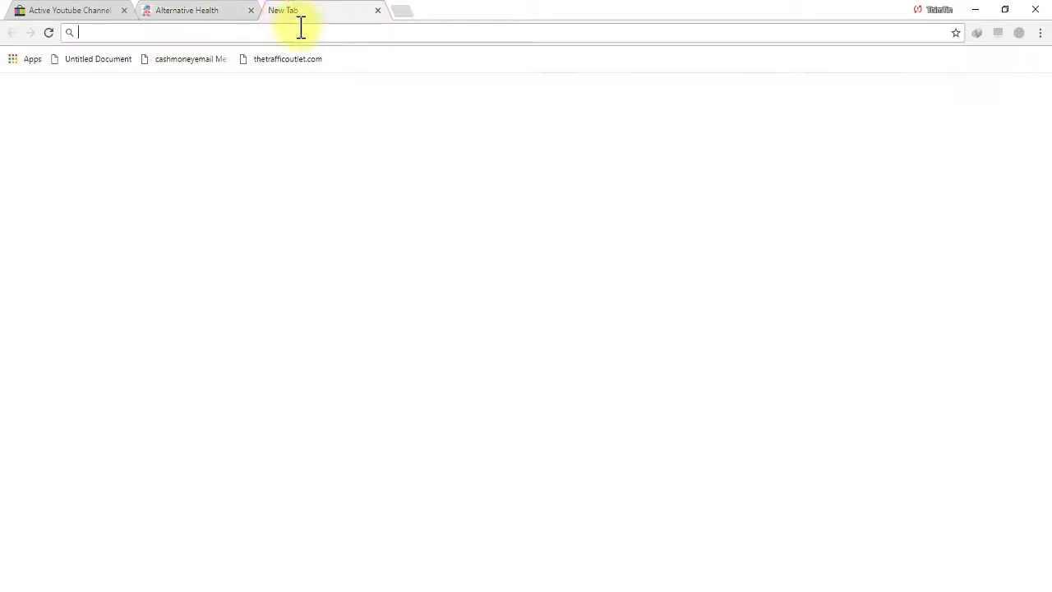
text(a)
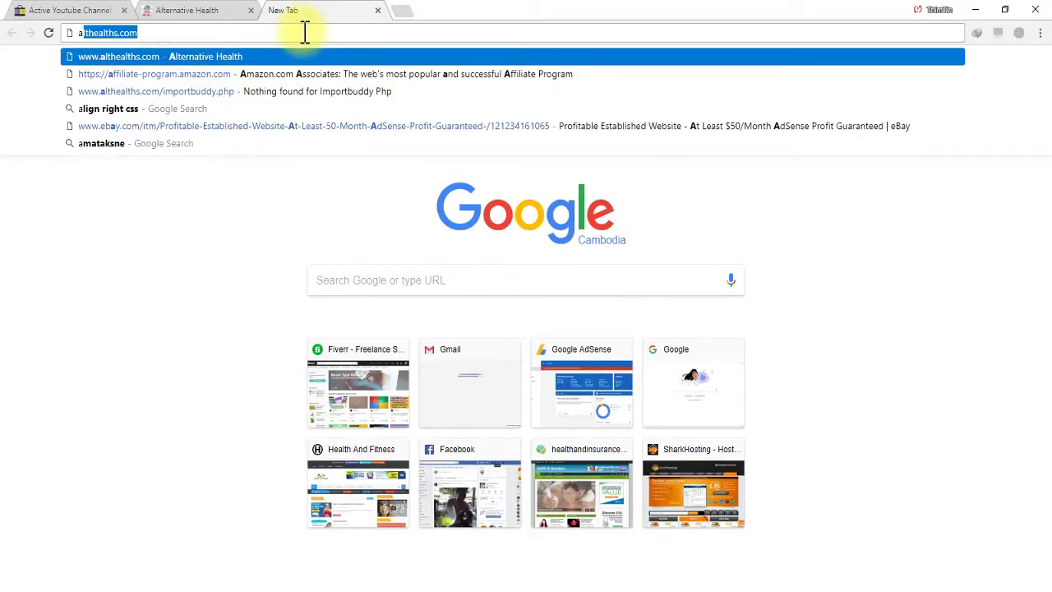
key(Return)
Compare the healthysm.com home page with the althealths.com home page
click(212, 10)
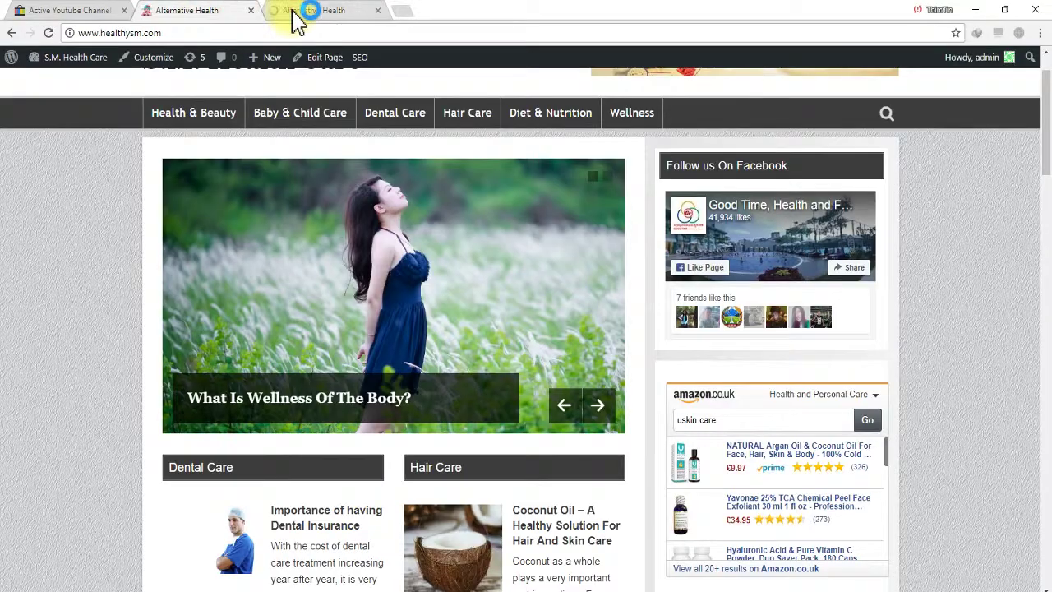
click(294, 11)
click(243, 14)
click(305, 19)
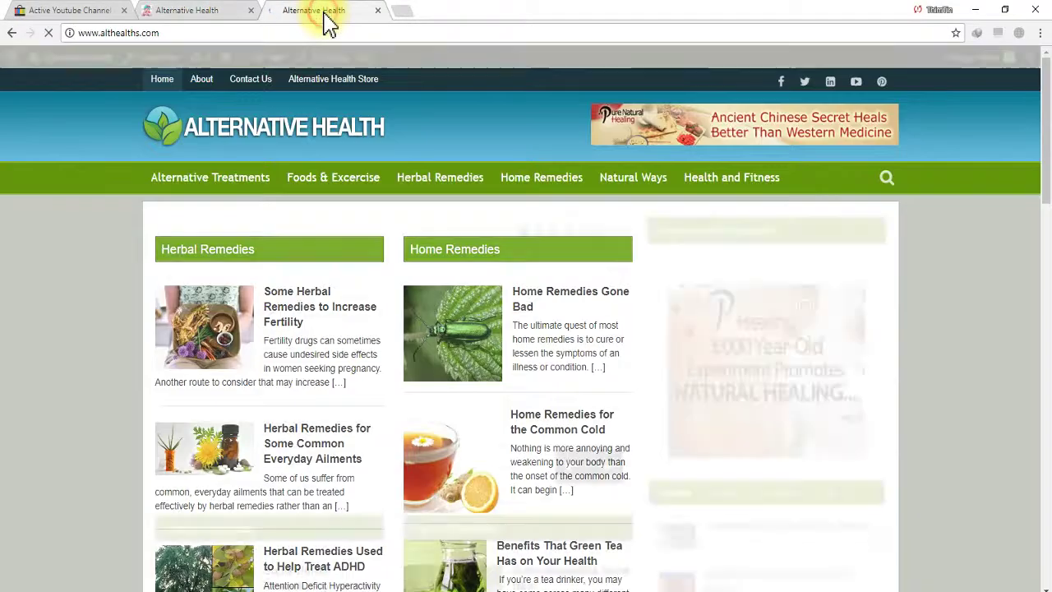
scroll(384, 262, down, 3)
scroll(384, 261, up, 3)
Open the admin dashboard of the althealths.com site and find its Google Analytics Dashboard widget
mouse_move(27, 64)
click(63, 84)
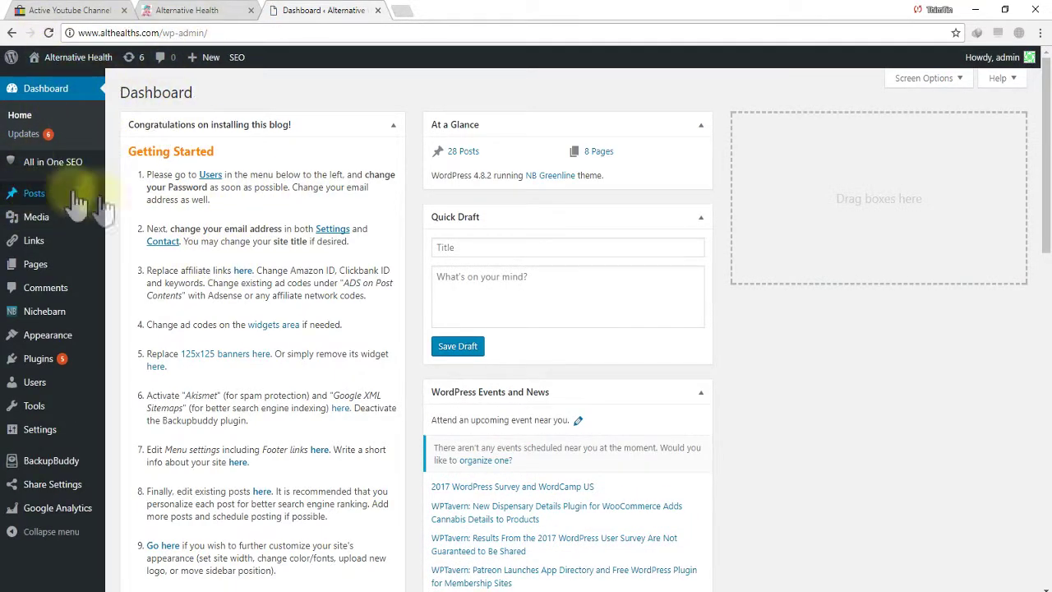
scroll(107, 218, down, 2)
scroll(107, 218, down, 15)
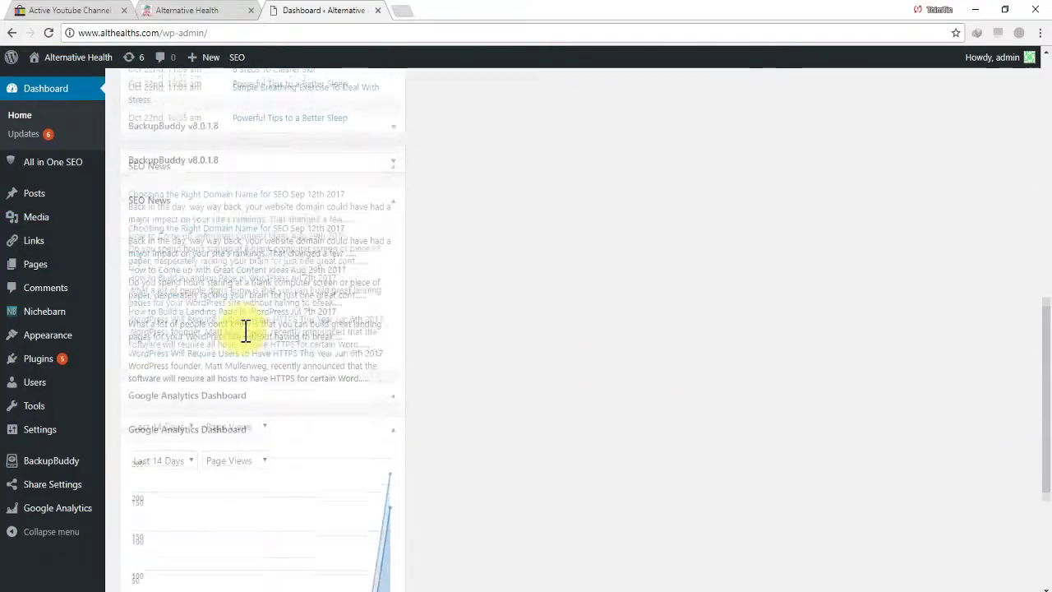
scroll(247, 341, up, 3)
scroll(246, 342, down, 3)
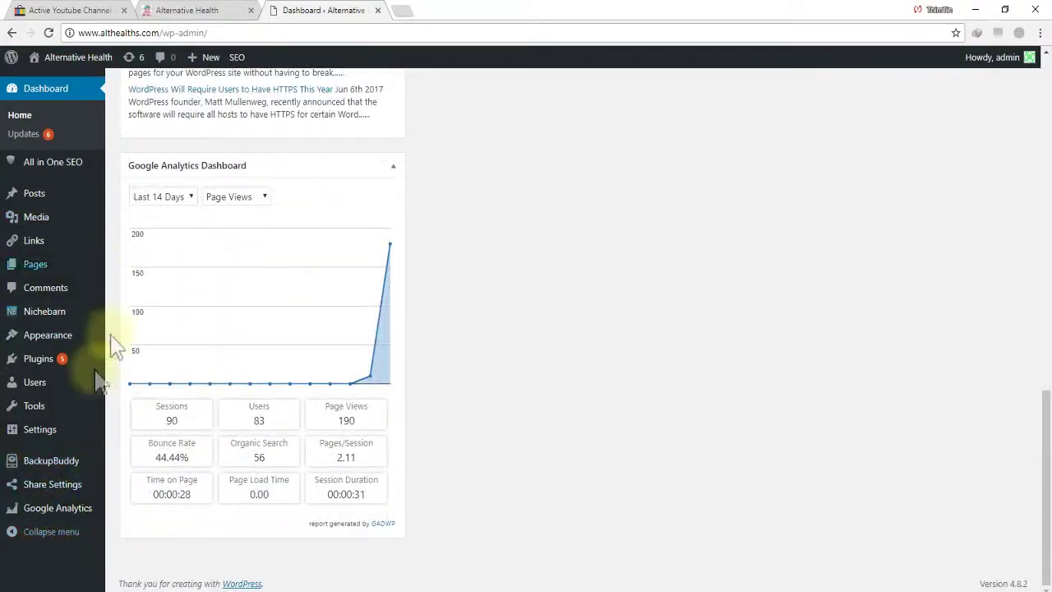
Examine the widget's Page Views report for the Last 14 Days, including the Organic Search figure
mouse_move(59, 518)
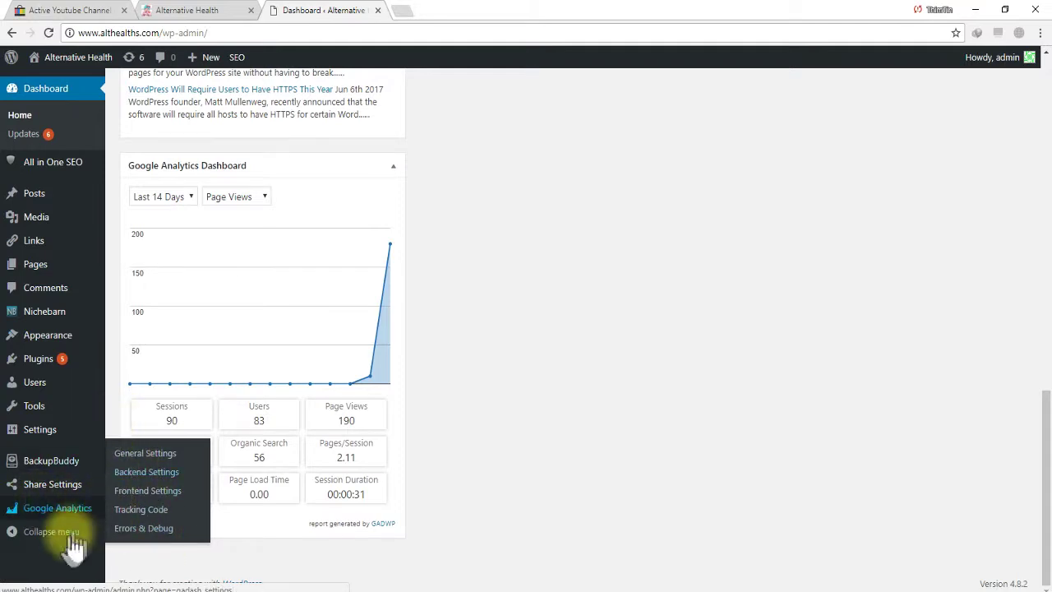
scroll(400, 336, up, 3)
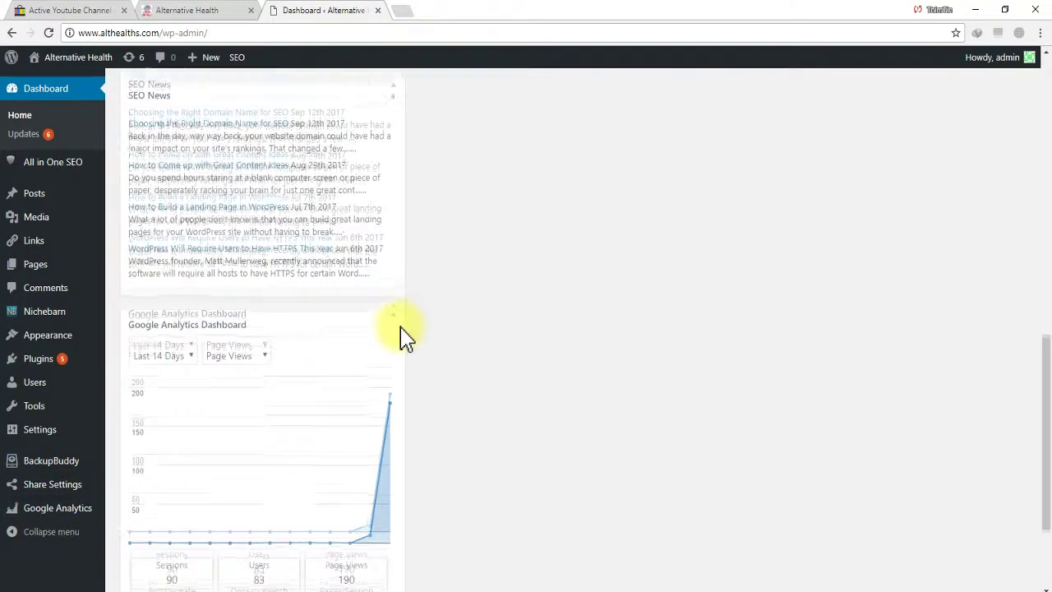
scroll(498, 436, down, 5)
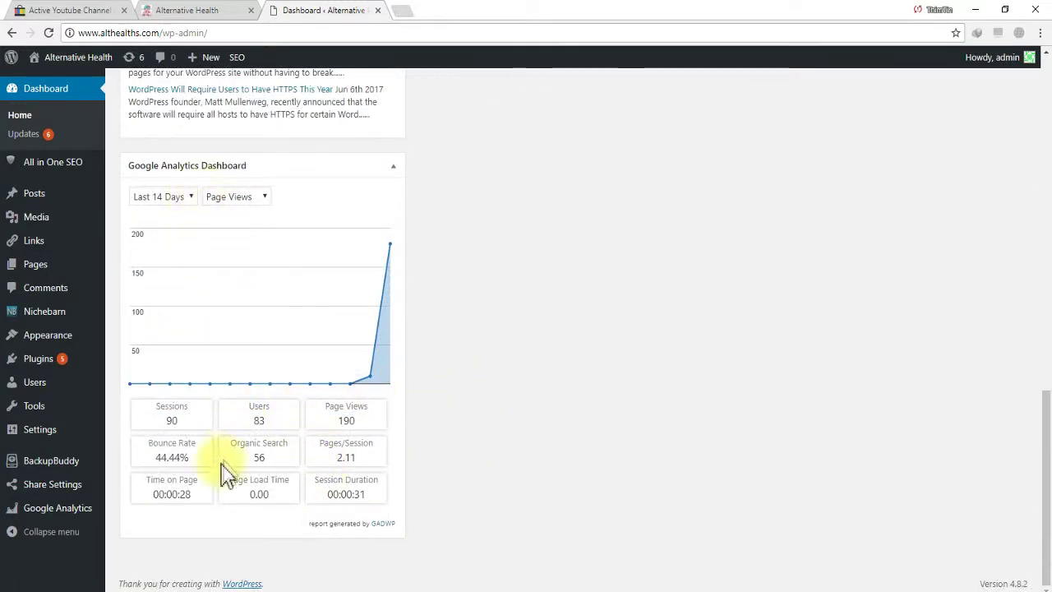
click(190, 198)
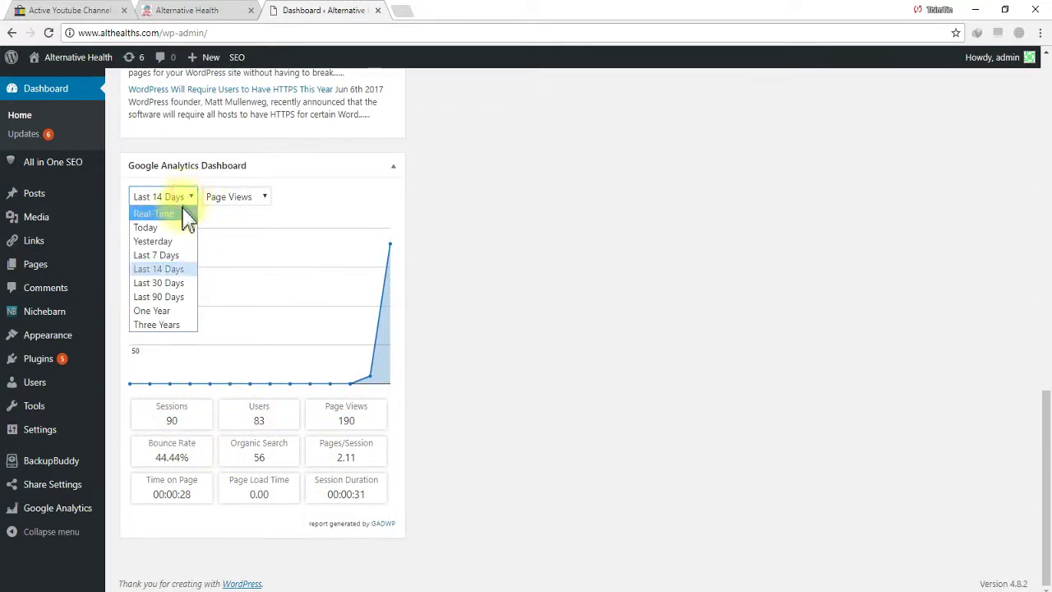
click(172, 273)
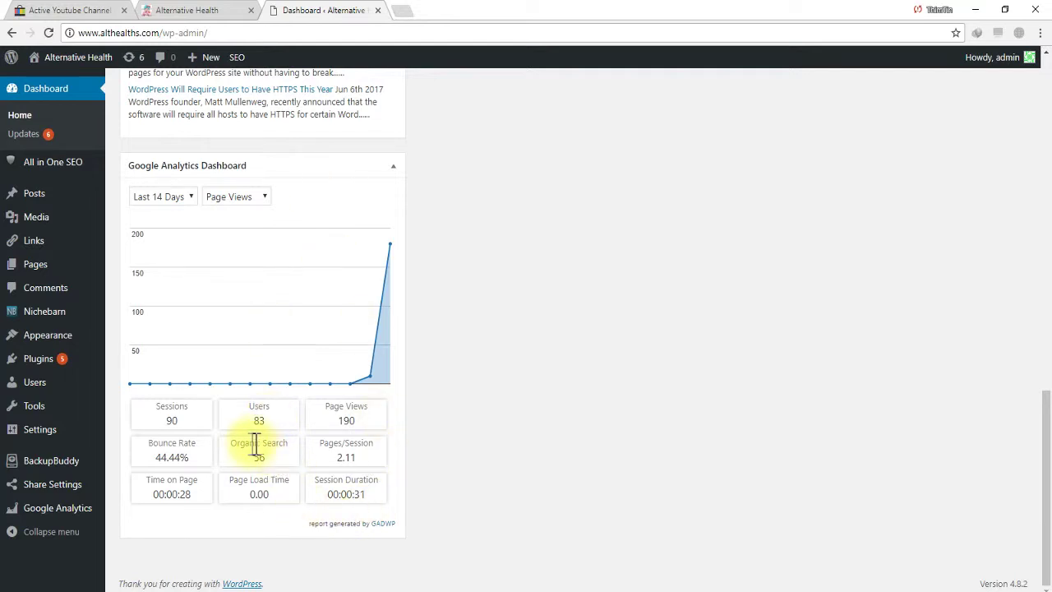
drag(236, 448, 281, 455)
drag(252, 454, 276, 461)
Open Google in a new tab and search for "health and fitness"
click(404, 10)
text(g)
key(Return)
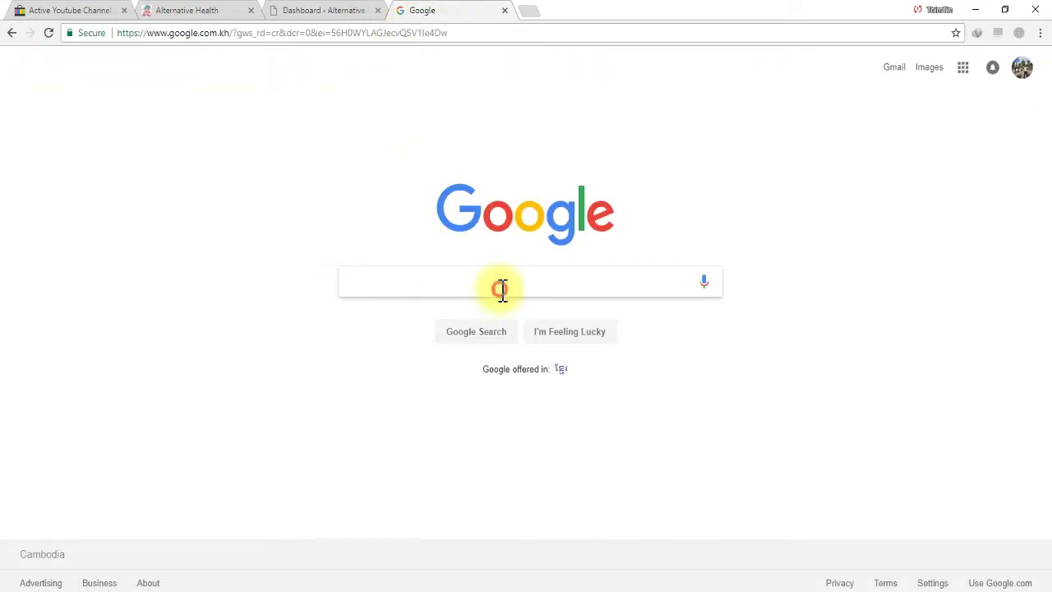
click(502, 290)
text(health)
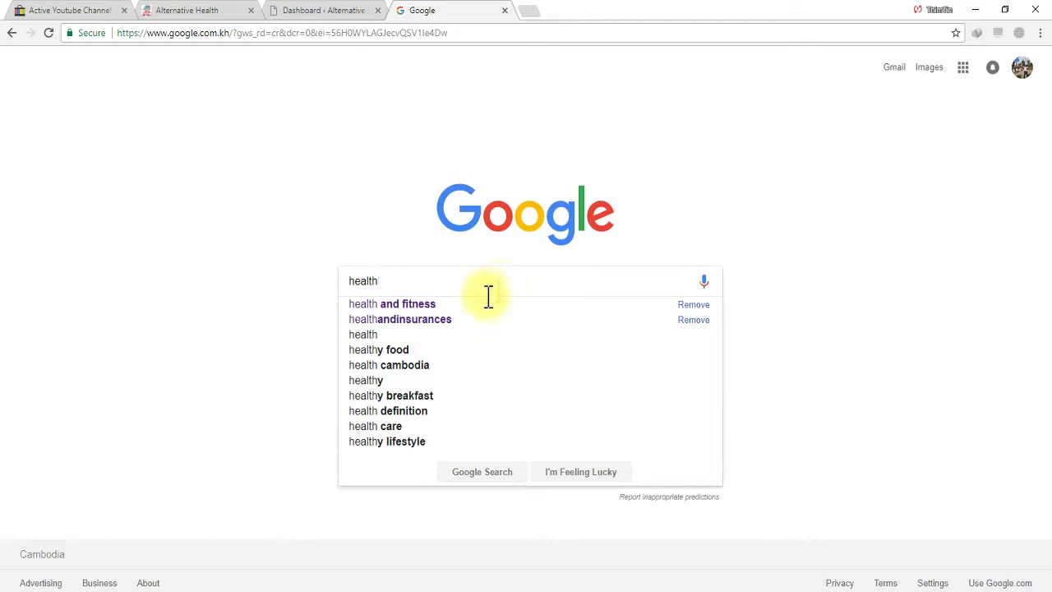
click(448, 306)
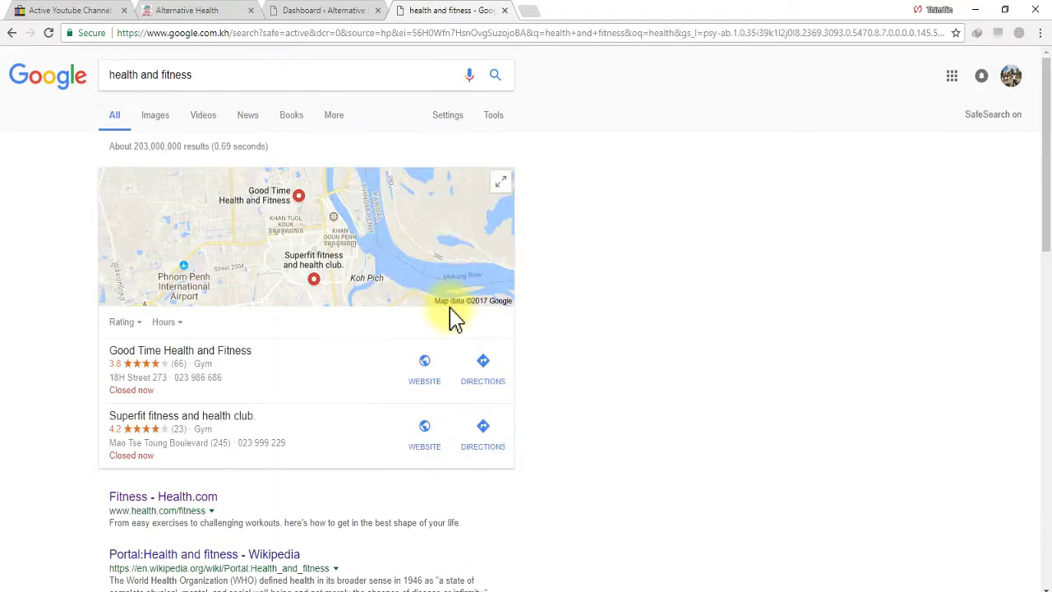
Examine the health and fitness search results, and check the althealths.com analytics figures again
scroll(497, 364, down, 3)
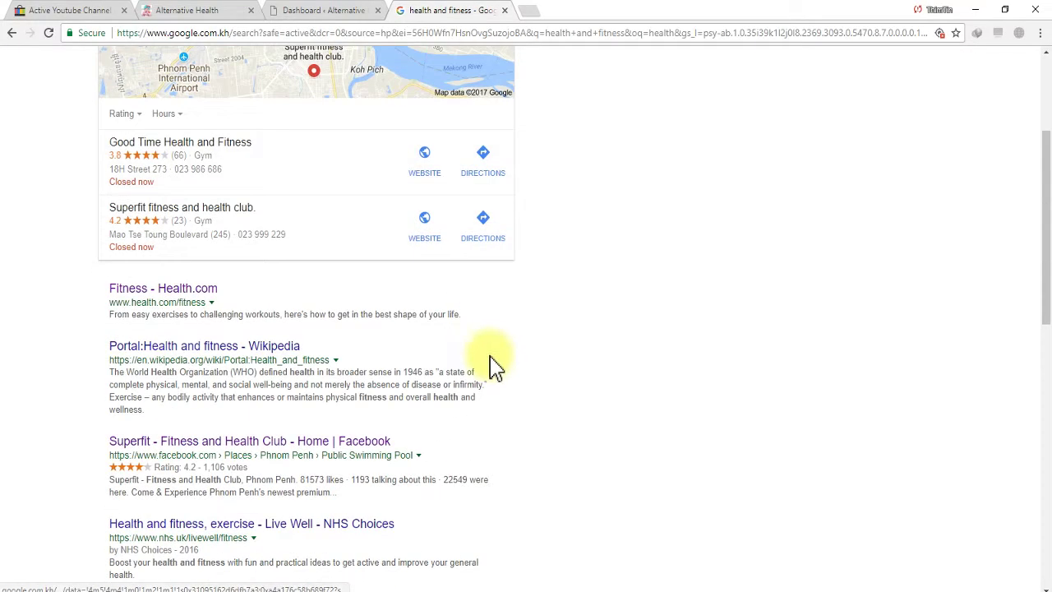
scroll(488, 366, up, 3)
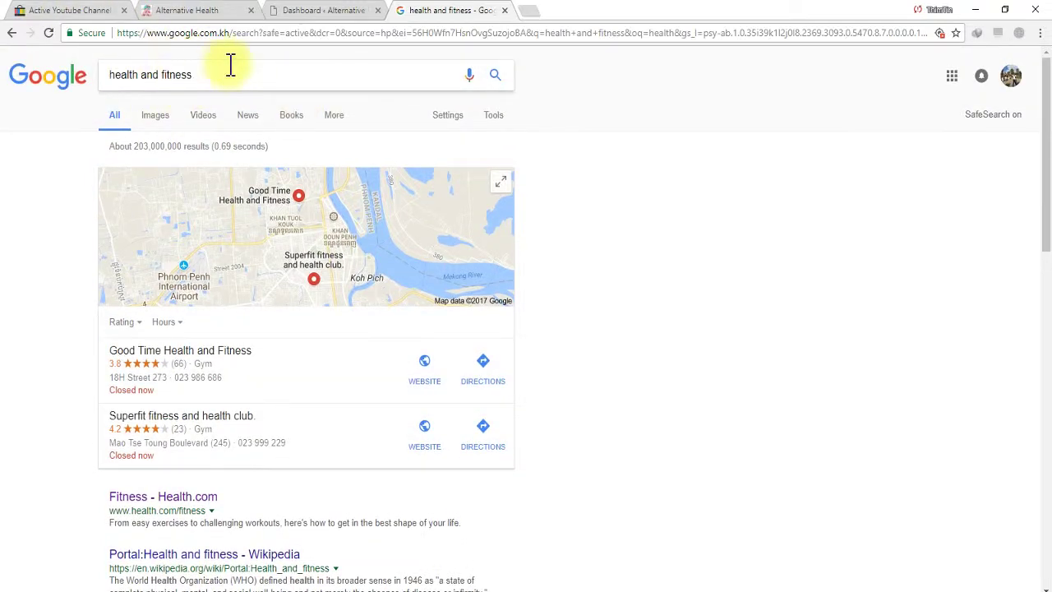
scroll(333, 210, down, 1)
scroll(333, 210, down, 2)
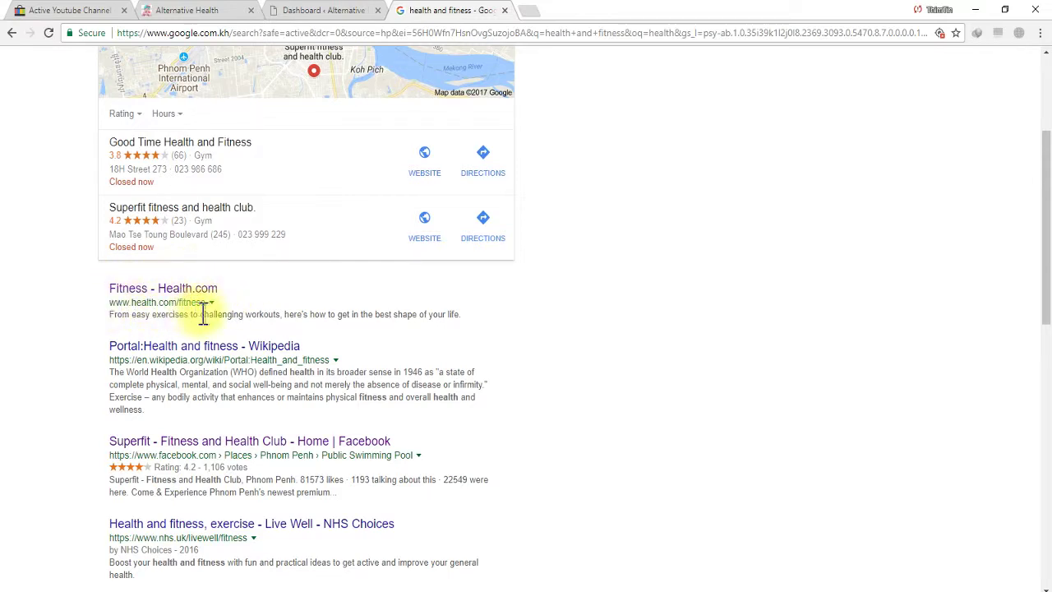
scroll(211, 303, up, 3)
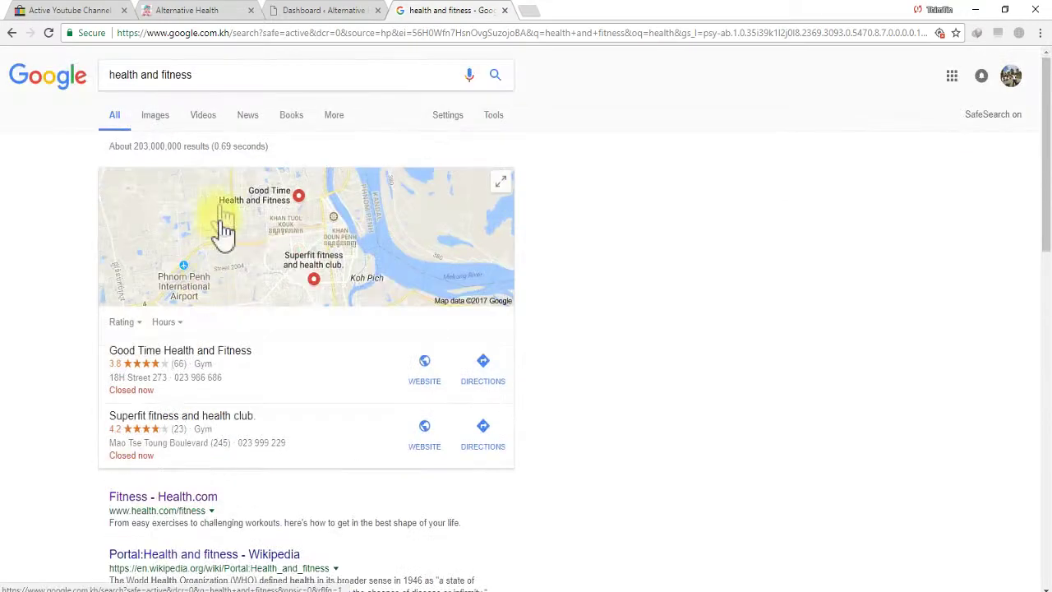
click(195, 11)
click(301, 11)
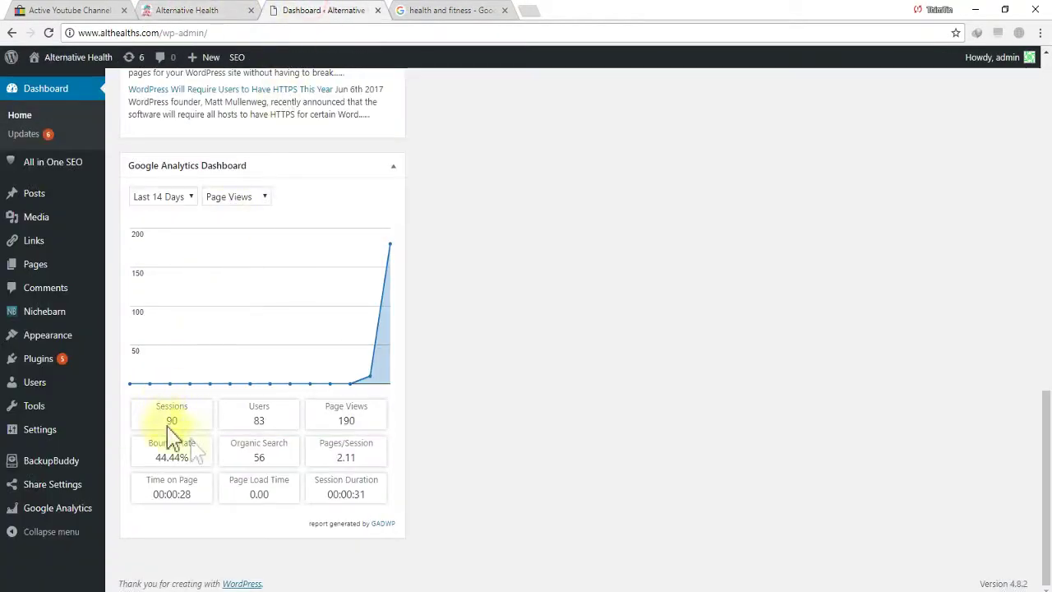
Return to the health and fitness search results and open the "Fitness - Health.com" result
click(447, 10)
scroll(258, 374, down, 1)
scroll(252, 365, down, 2)
scroll(254, 371, up, 3)
scroll(252, 359, down, 3)
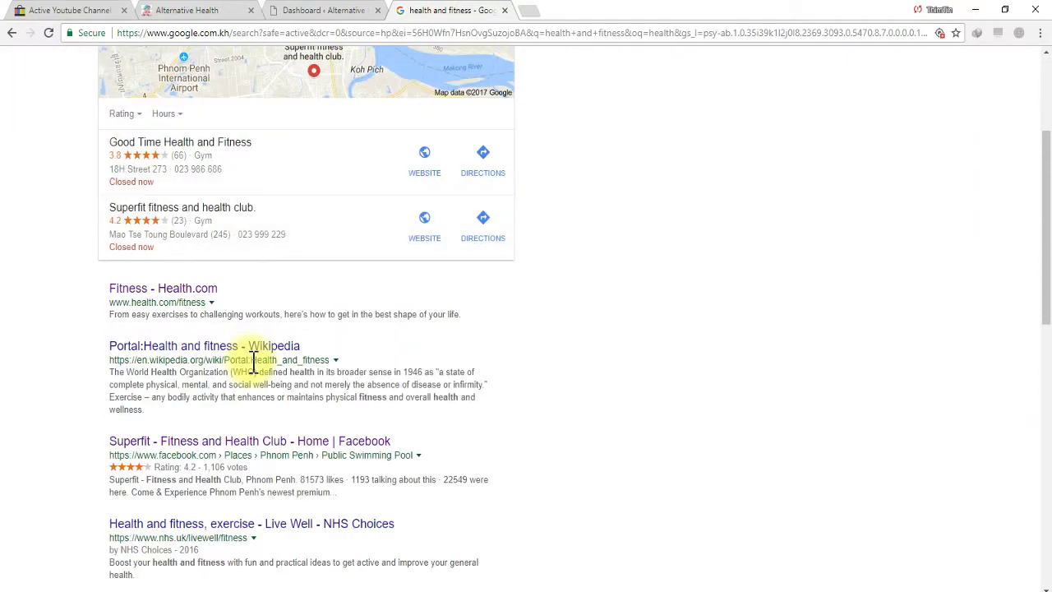
click(193, 294)
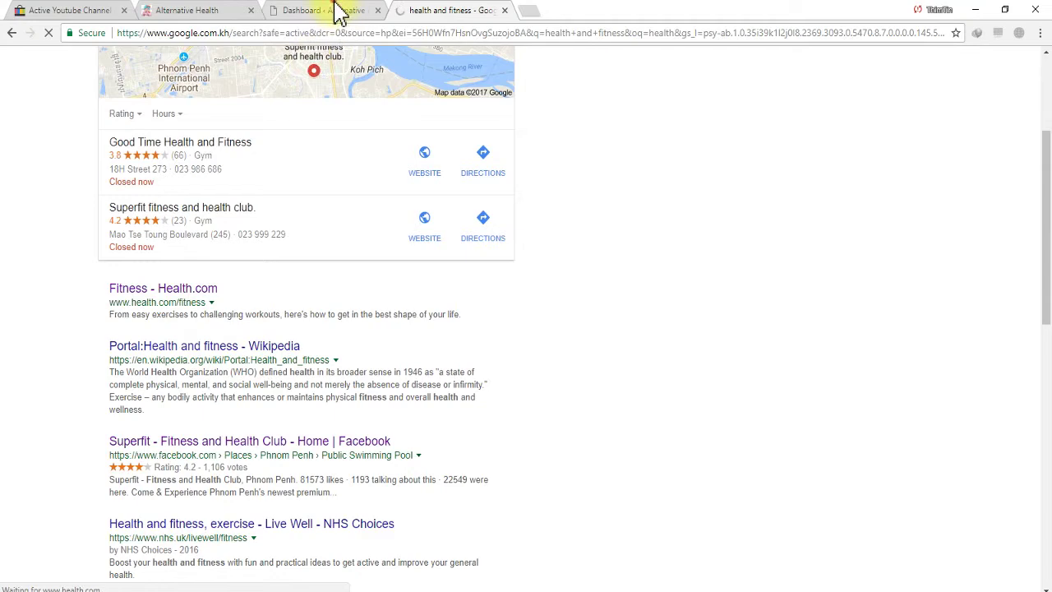
Review the Bounce Rate in the analytics widget and look through the Health.com Fitness page
click(340, 10)
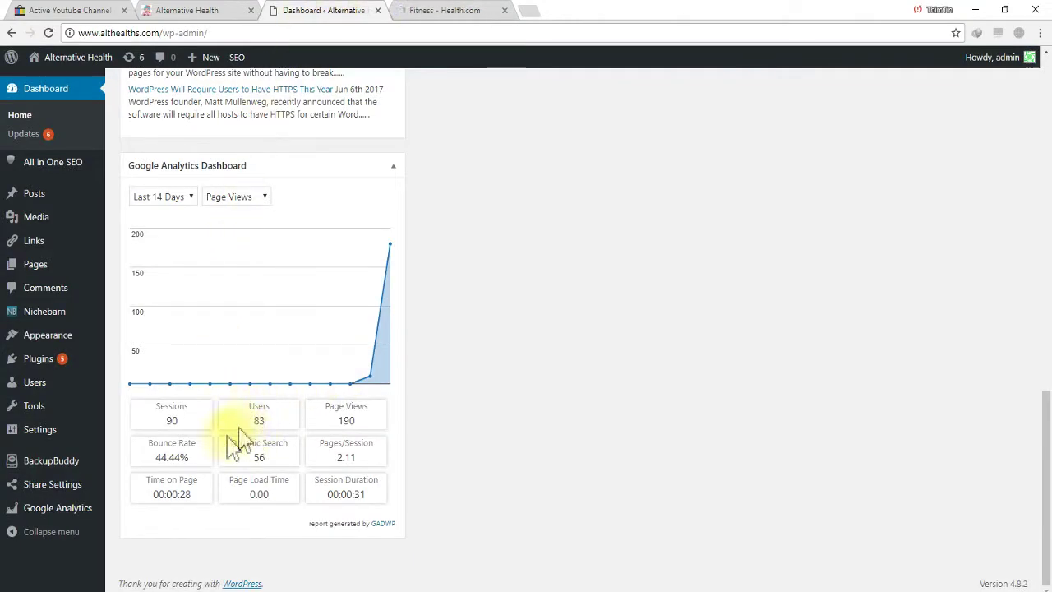
drag(230, 446, 319, 368)
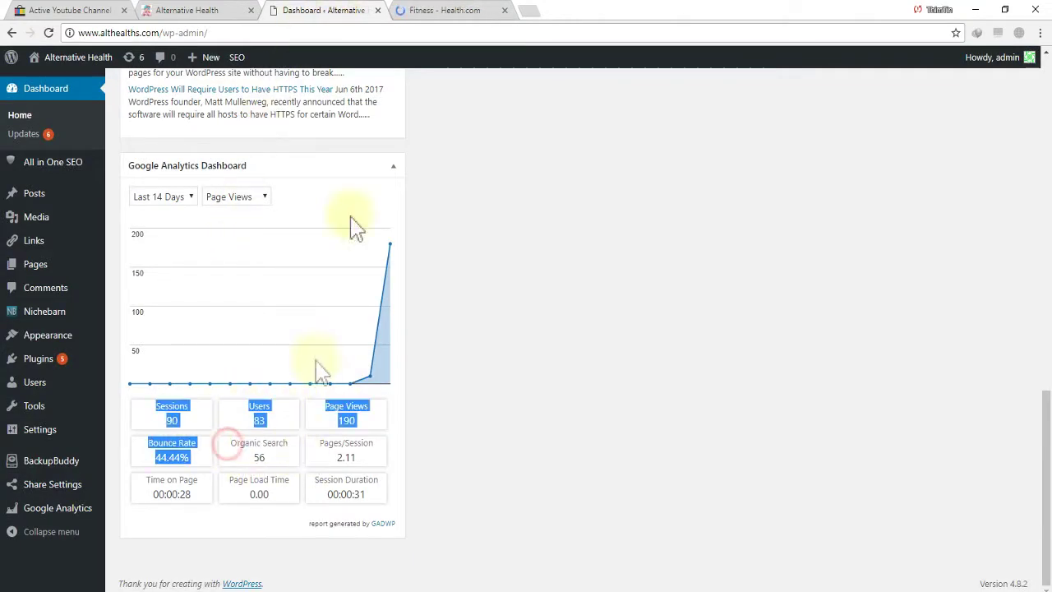
click(463, 11)
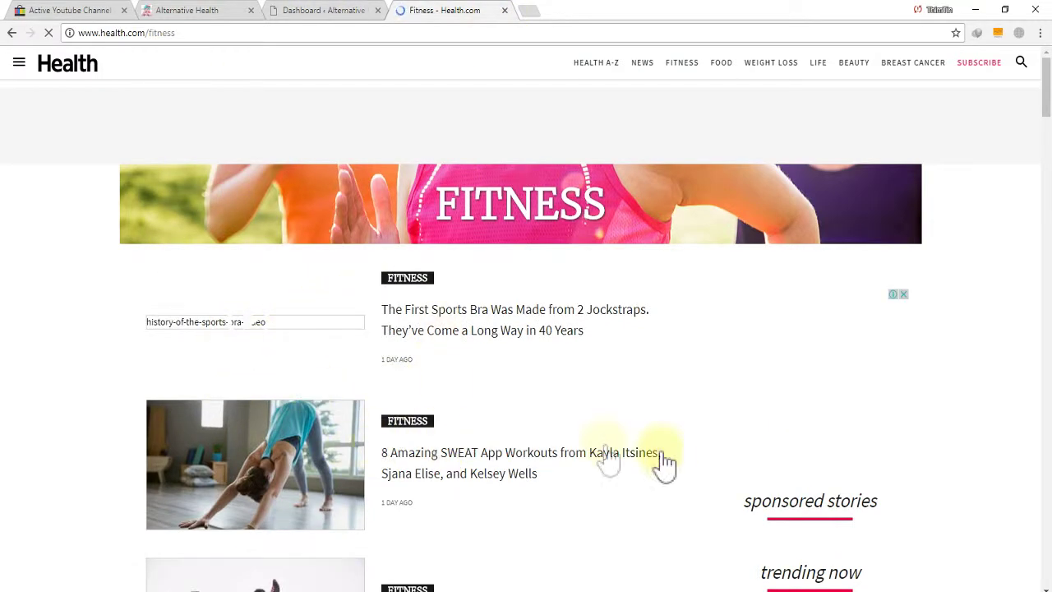
scroll(667, 456, down, 2)
scroll(667, 453, down, 10)
scroll(663, 446, up, 10)
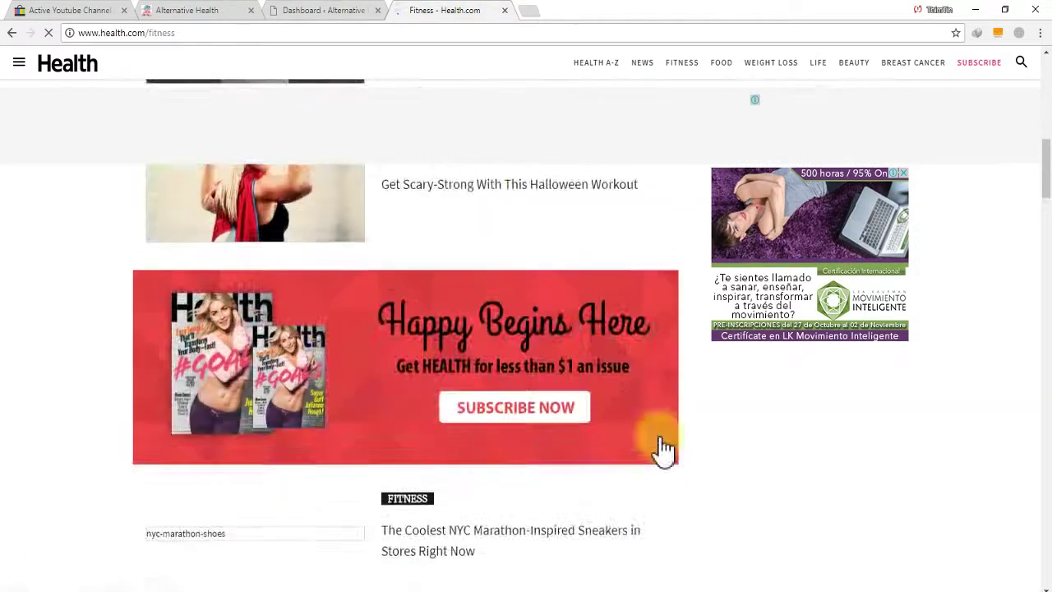
scroll(662, 446, up, 3)
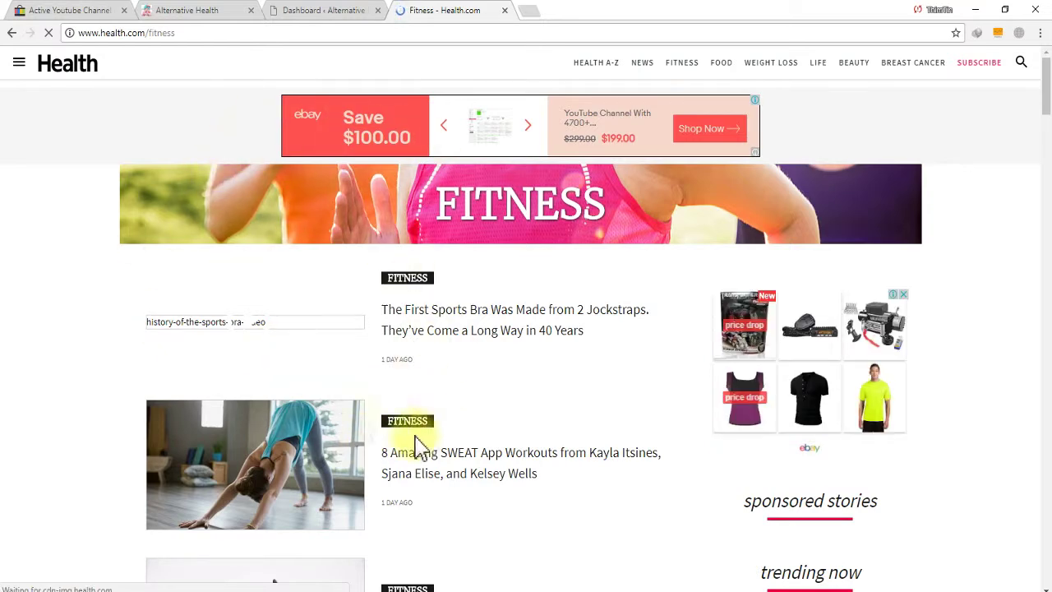
Close the Health.com Fitness tab and return to the althealths.com analytics dashboard
click(308, 11)
click(435, 420)
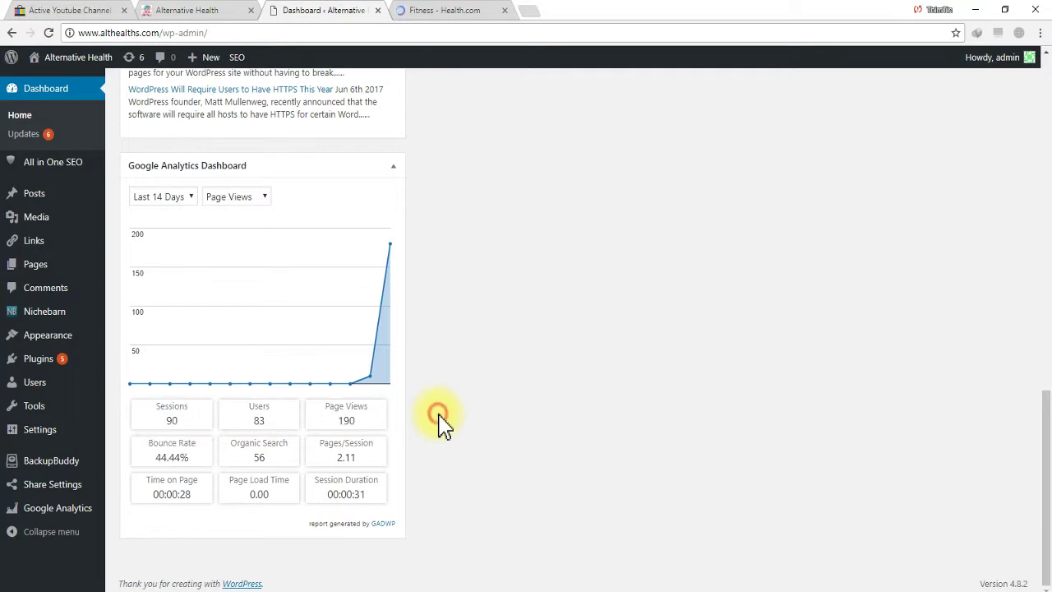
click(448, 11)
click(504, 11)
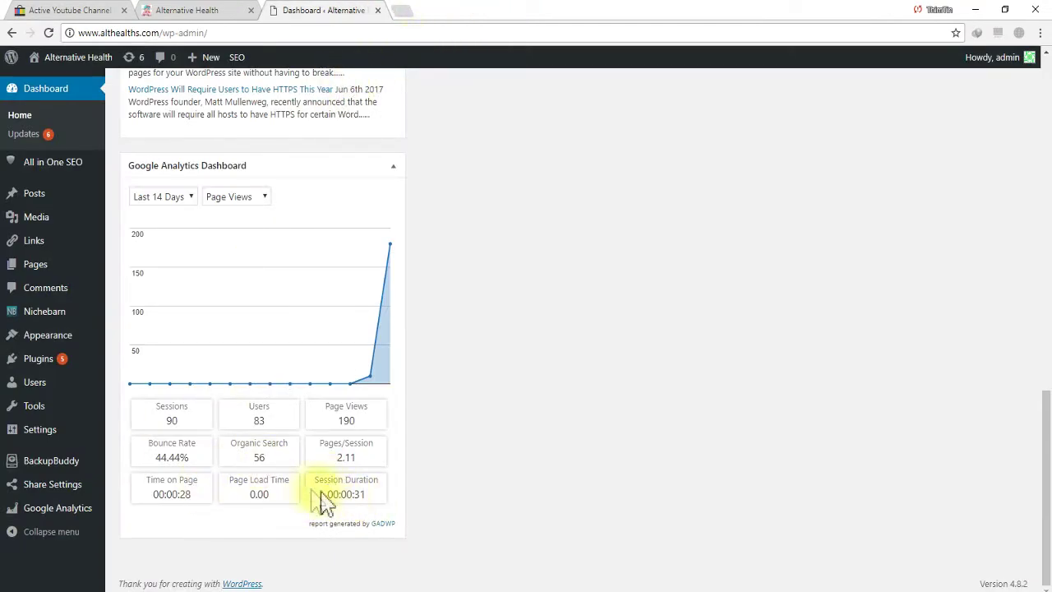
Examine the Session Duration, Users and Time on Page figures in the Google Analytics Dashboard widget
drag(318, 485, 368, 495)
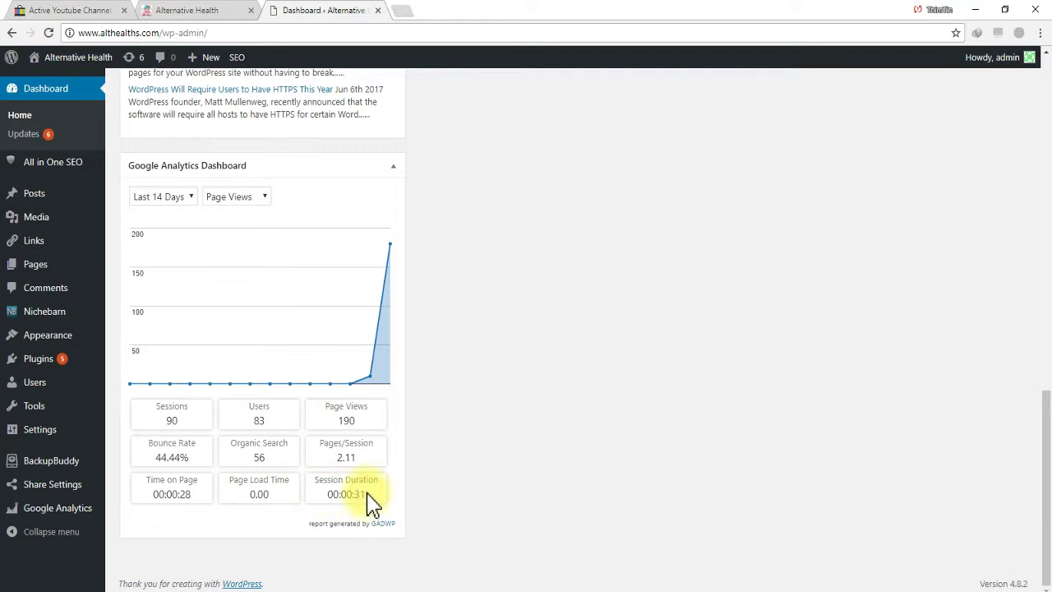
double_click(259, 419)
click(361, 494)
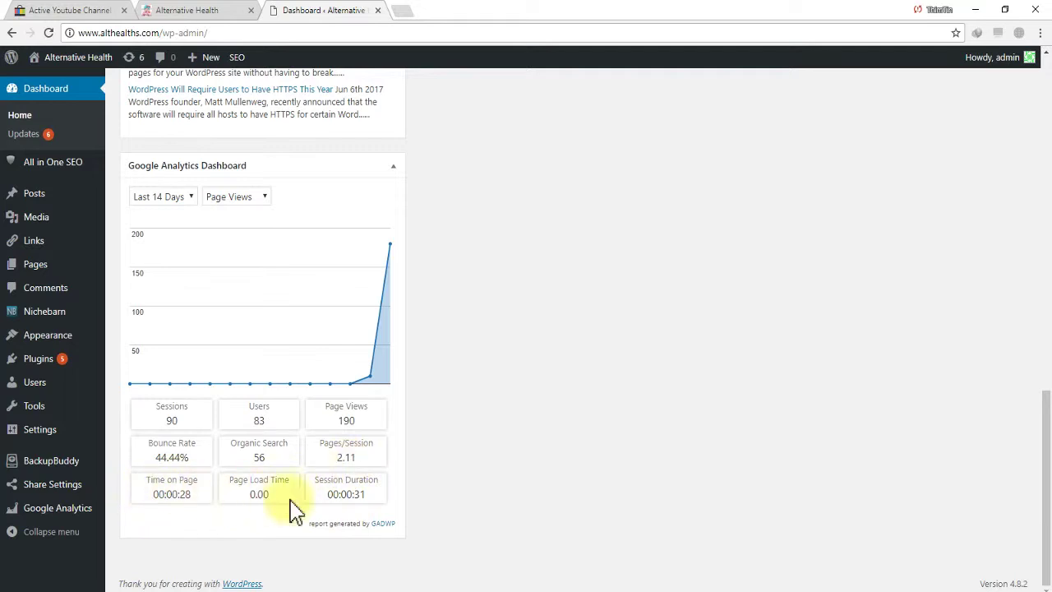
drag(146, 493, 184, 498)
click(191, 495)
scroll(237, 497, up, 1)
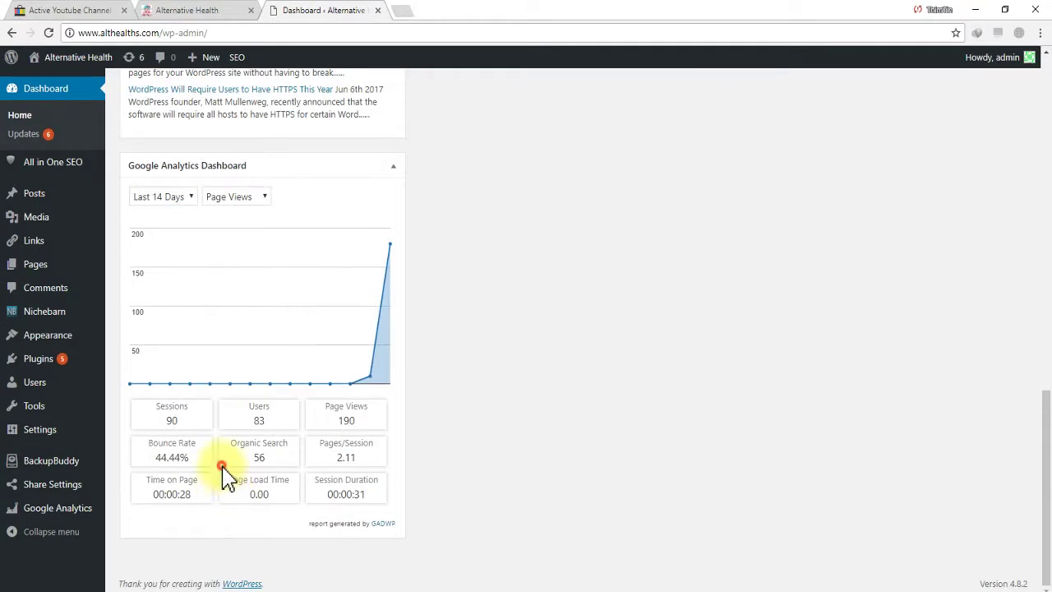
Examine the Organic Search and Users figures in the Google Analytics Dashboard widget for the last 14 days
drag(243, 457, 293, 463)
click(293, 464)
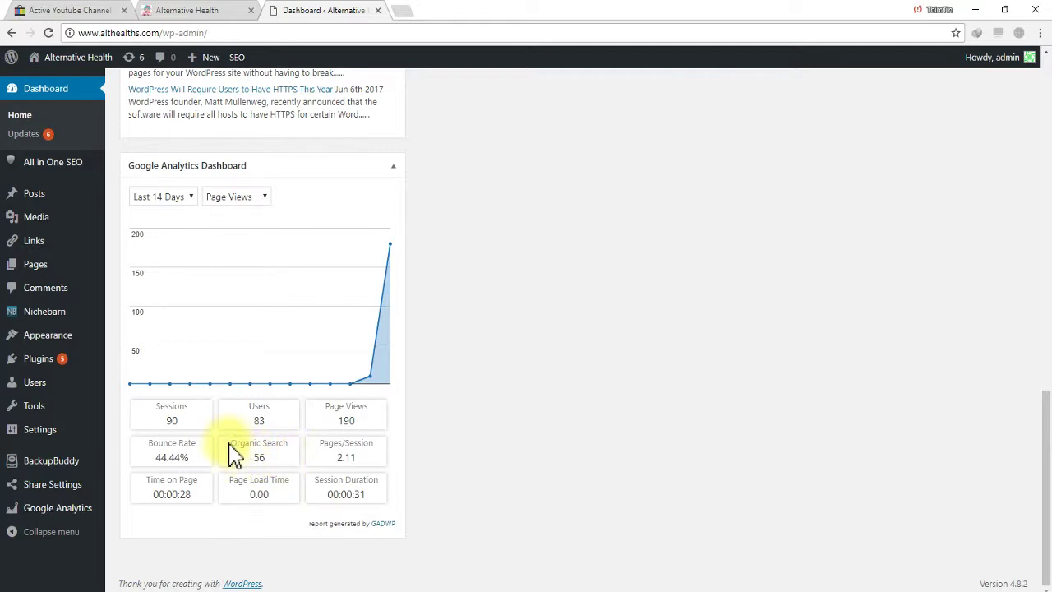
drag(247, 451, 280, 462)
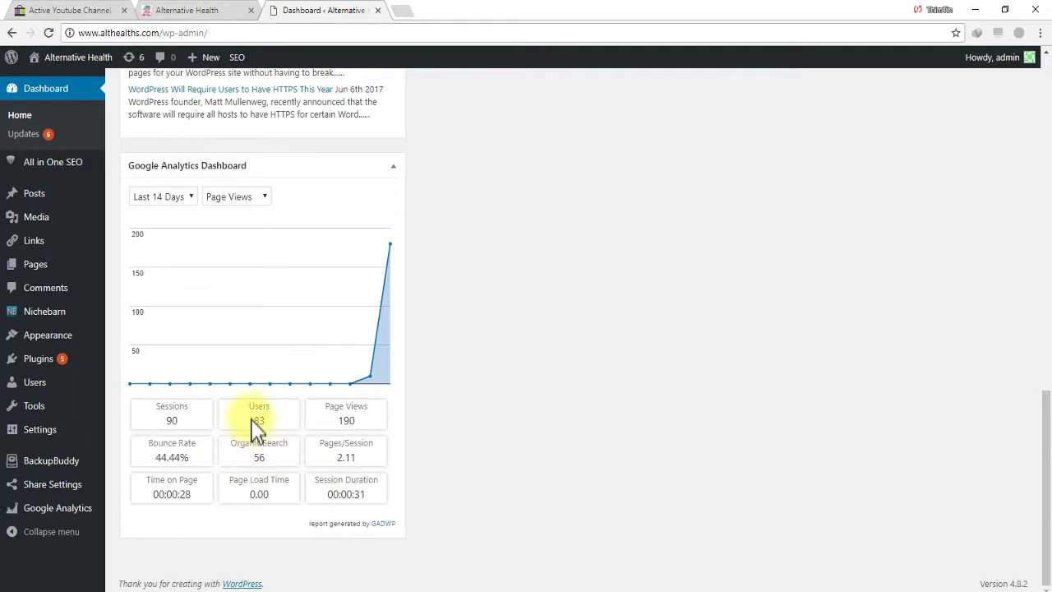
drag(255, 427, 270, 466)
click(274, 464)
drag(243, 446, 279, 471)
drag(234, 444, 265, 461)
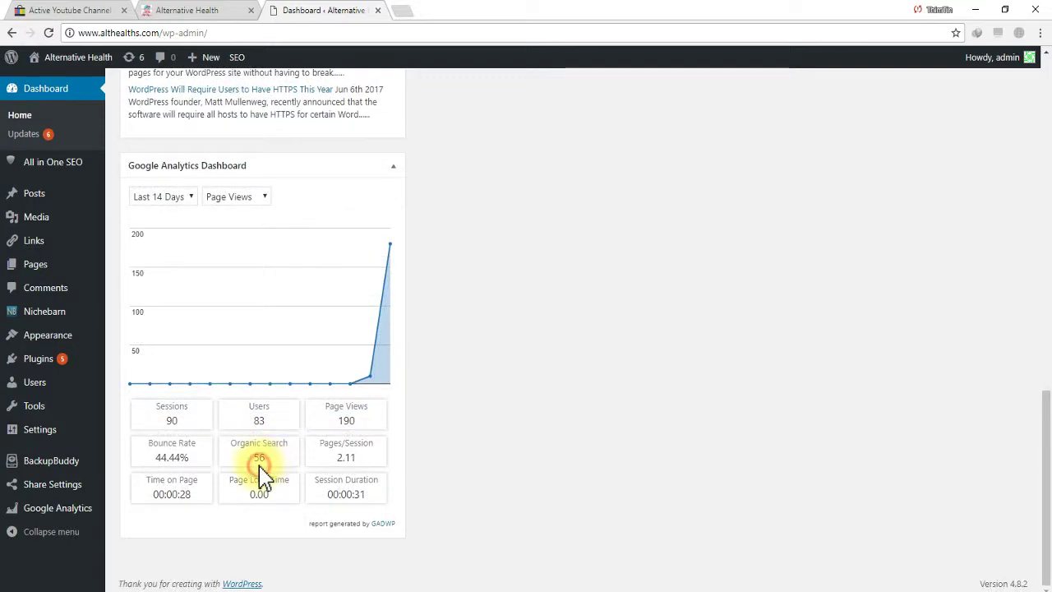
scroll(251, 475, up, 2)
scroll(251, 476, down, 2)
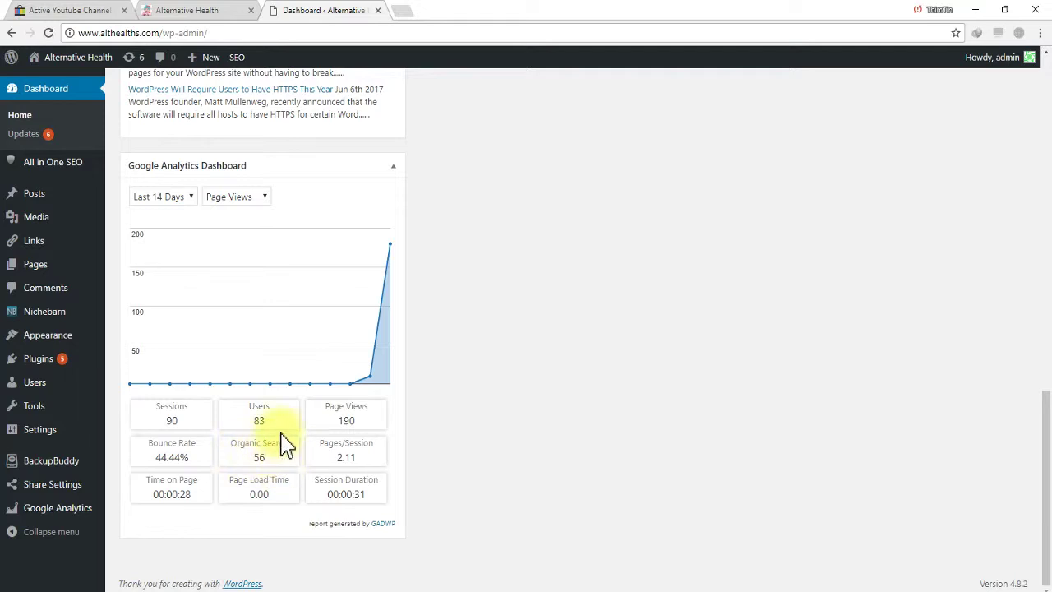
scroll(277, 466, up, 3)
scroll(277, 465, down, 3)
Switch the analytics widget to the Traffic report and review its channels, traffic mediums, visitor type and search engine charts
scroll(346, 407, up, 1)
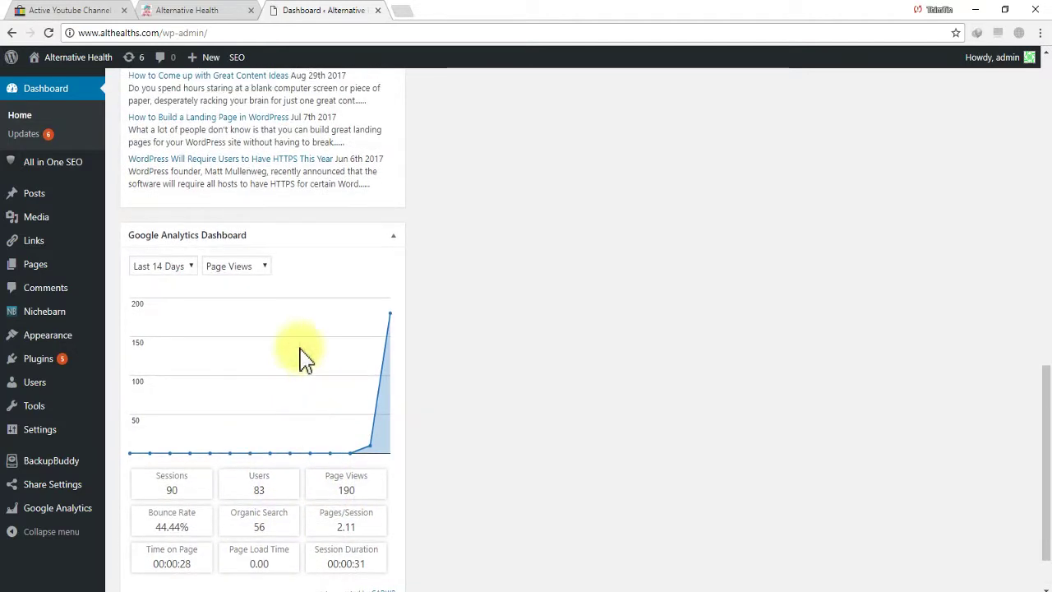
click(267, 270)
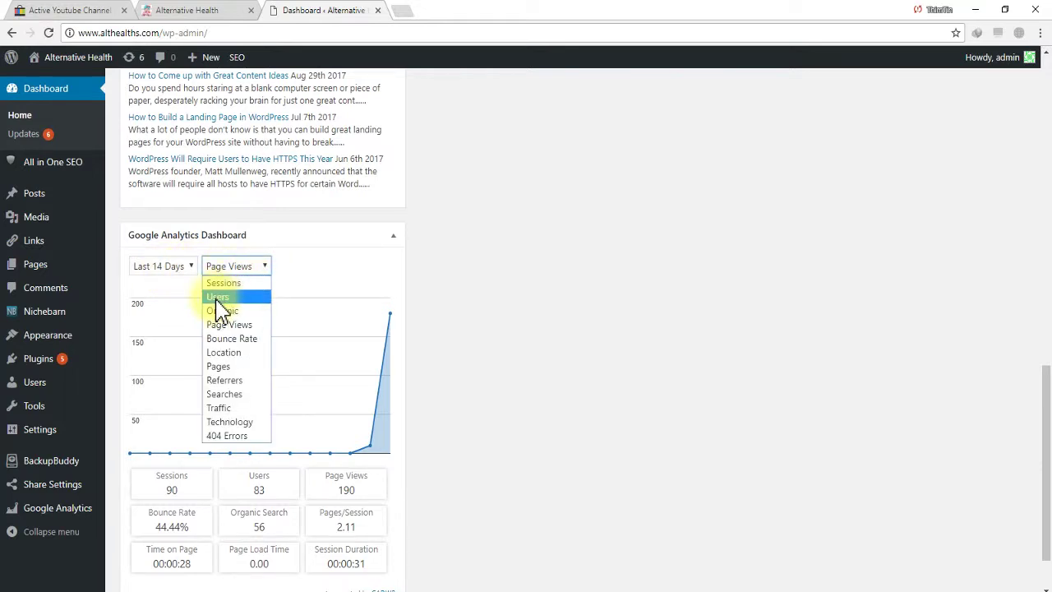
click(271, 499)
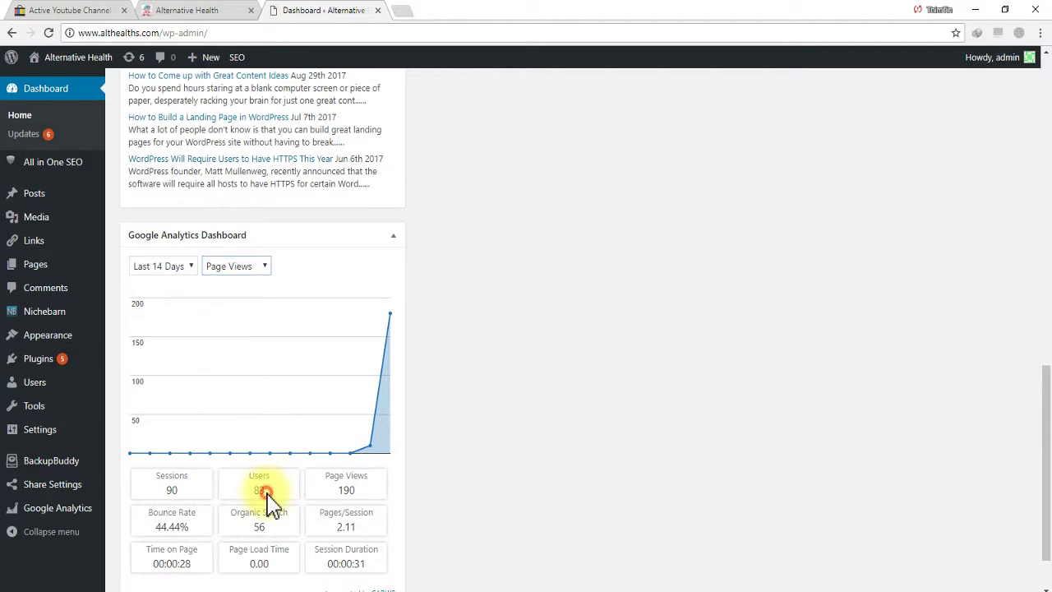
click(267, 269)
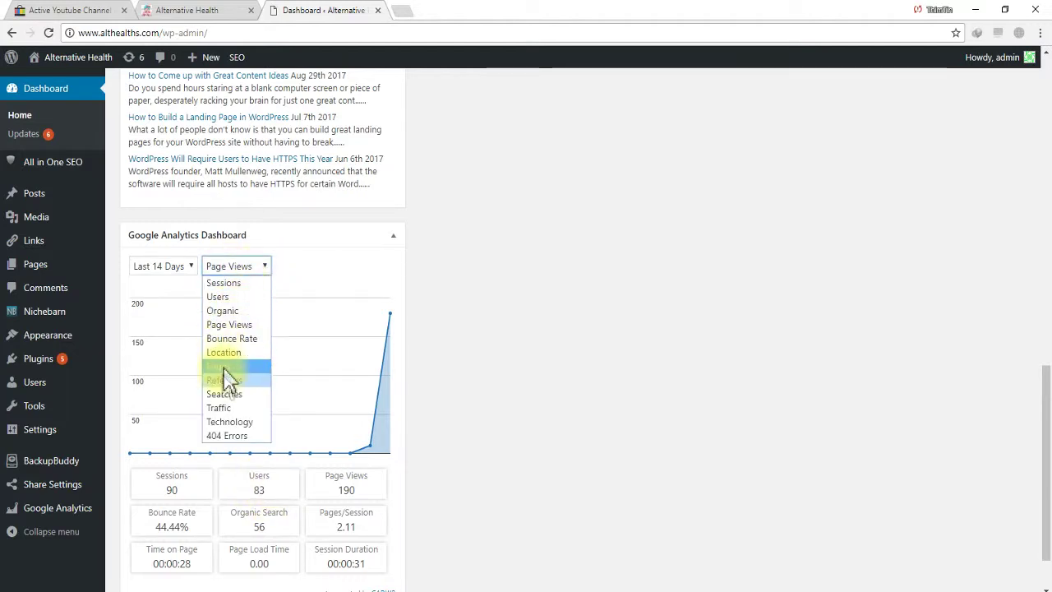
click(227, 408)
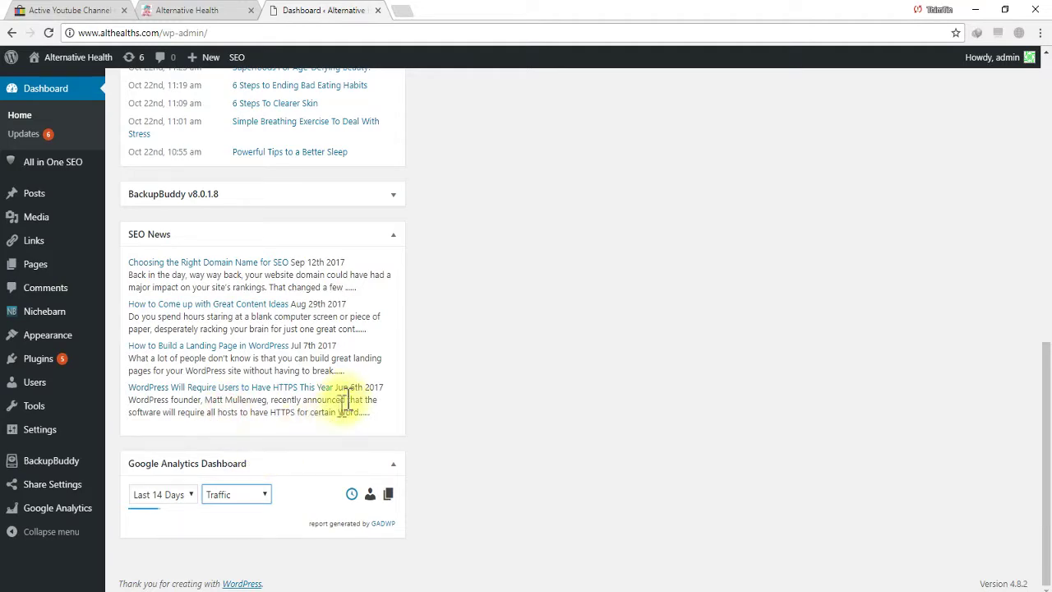
scroll(279, 465, down, 5)
scroll(284, 473, up, 1)
scroll(284, 473, down, 1)
scroll(284, 472, up, 2)
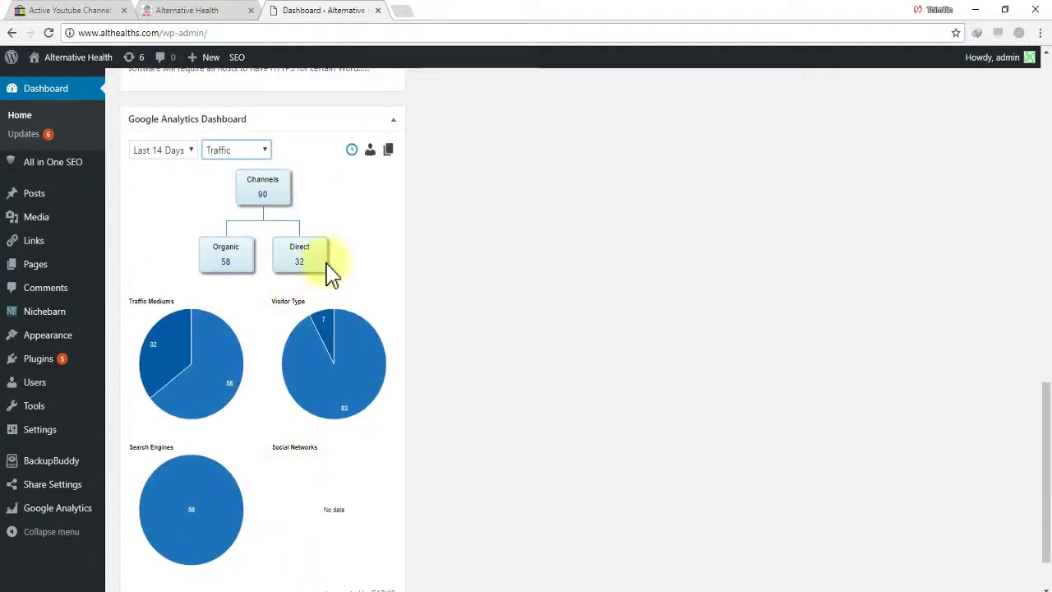
scroll(305, 241, up, 2)
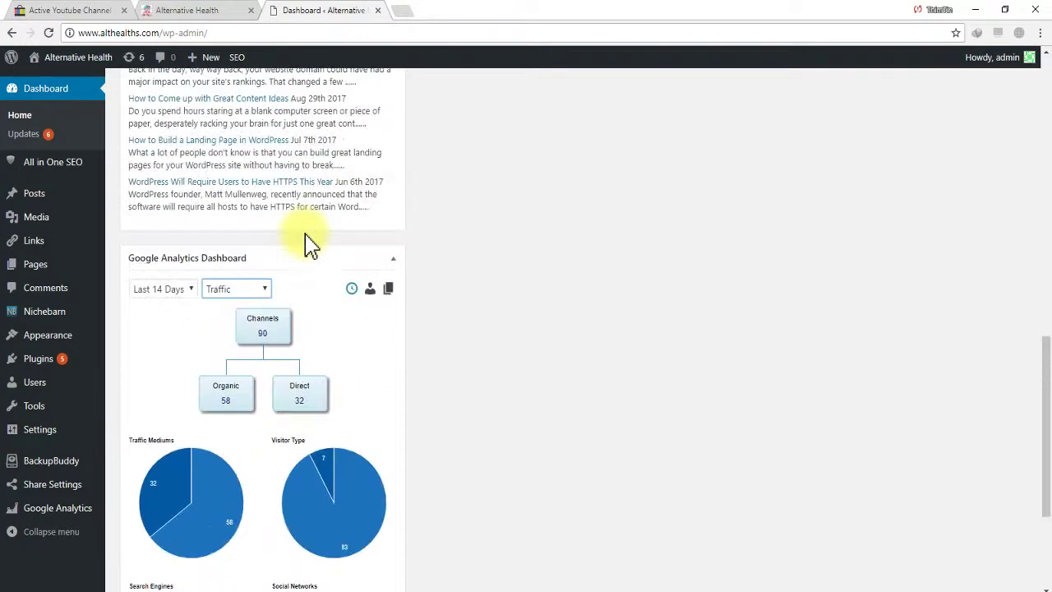
Switch the analytics widget to the Location report and review the sessions listed for each country
click(263, 287)
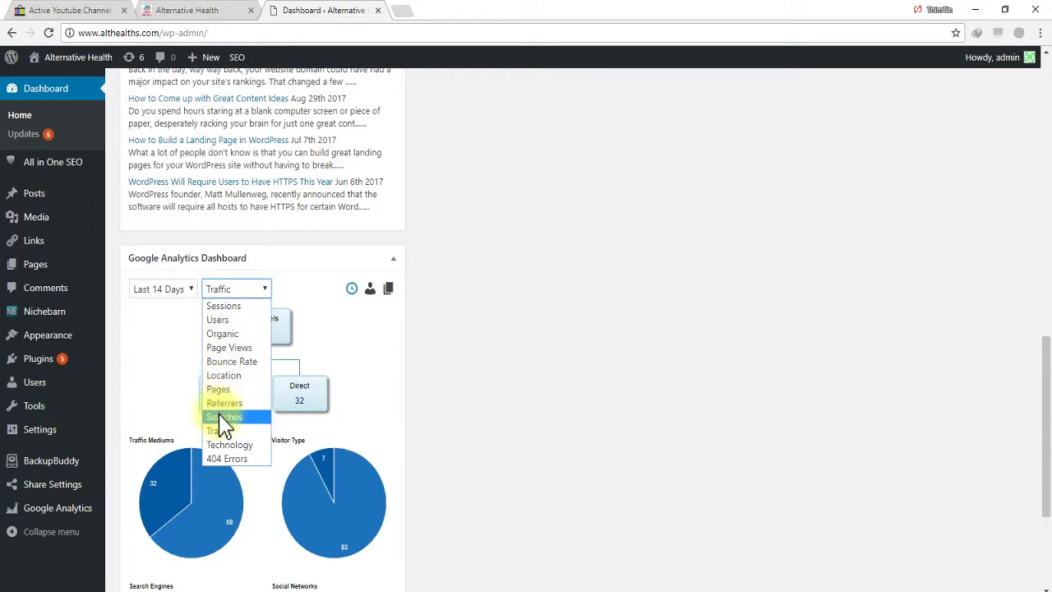
click(227, 377)
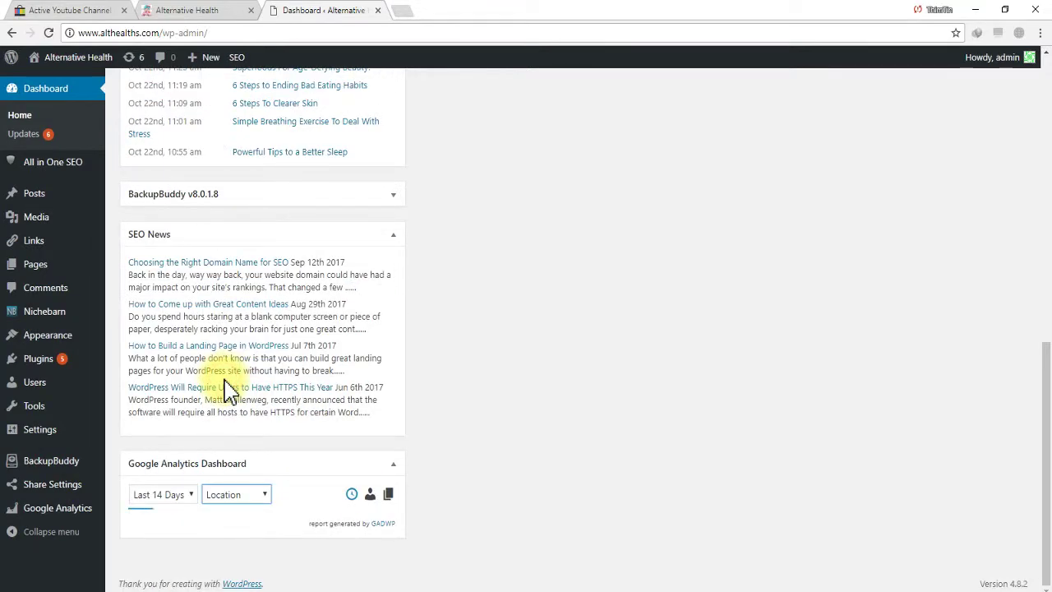
scroll(308, 488, down, 4)
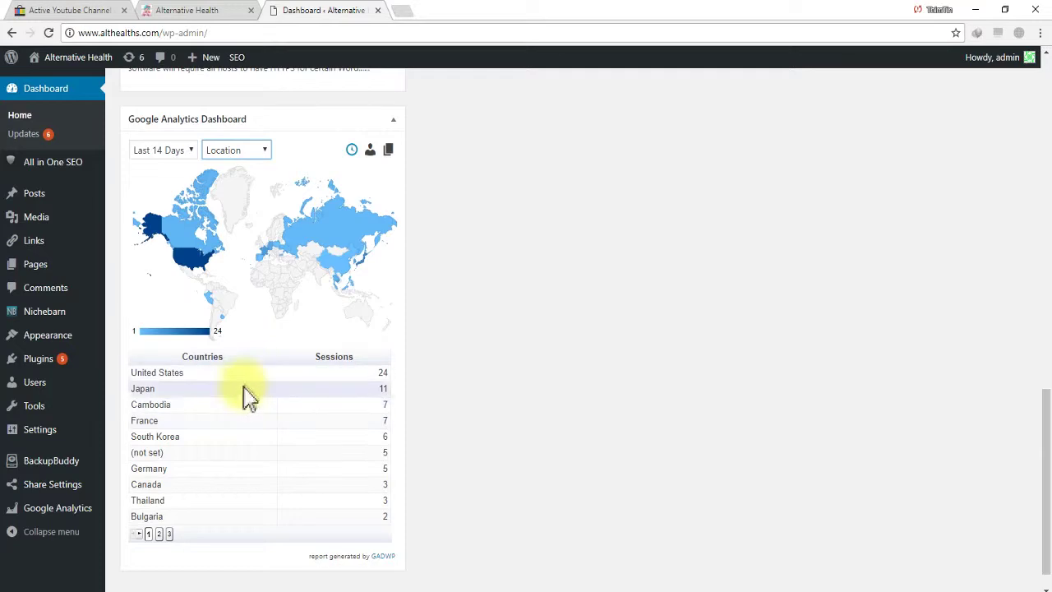
scroll(249, 399, up, 2)
scroll(249, 399, down, 2)
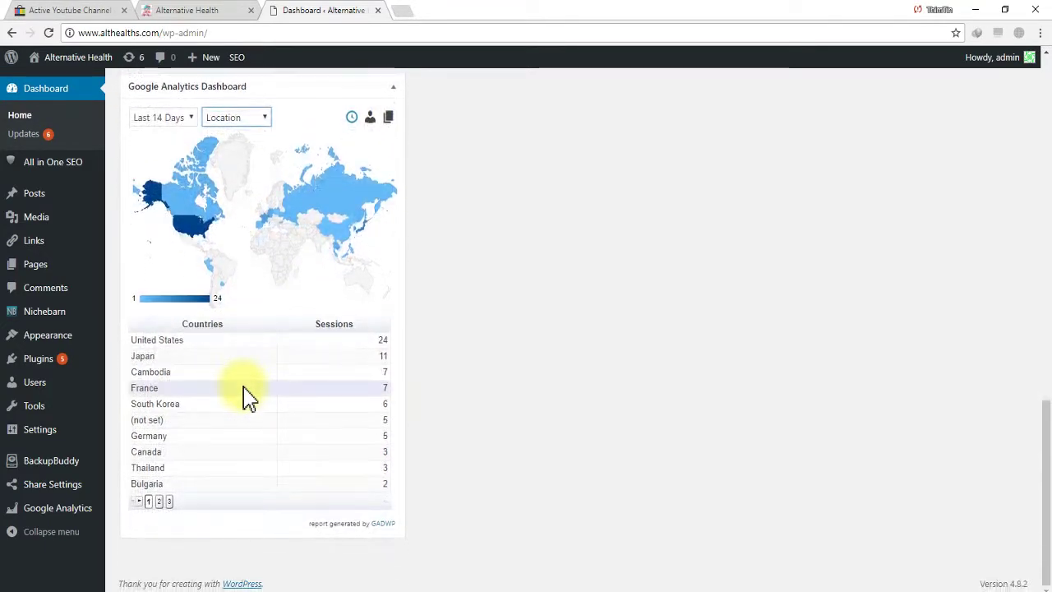
scroll(249, 398, up, 1)
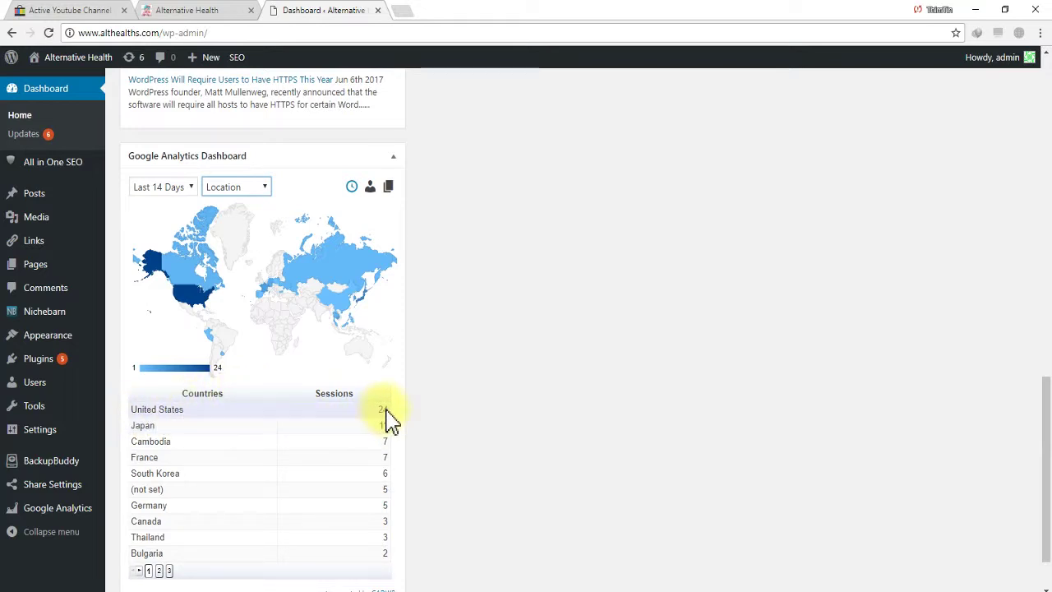
scroll(330, 424, down, 1)
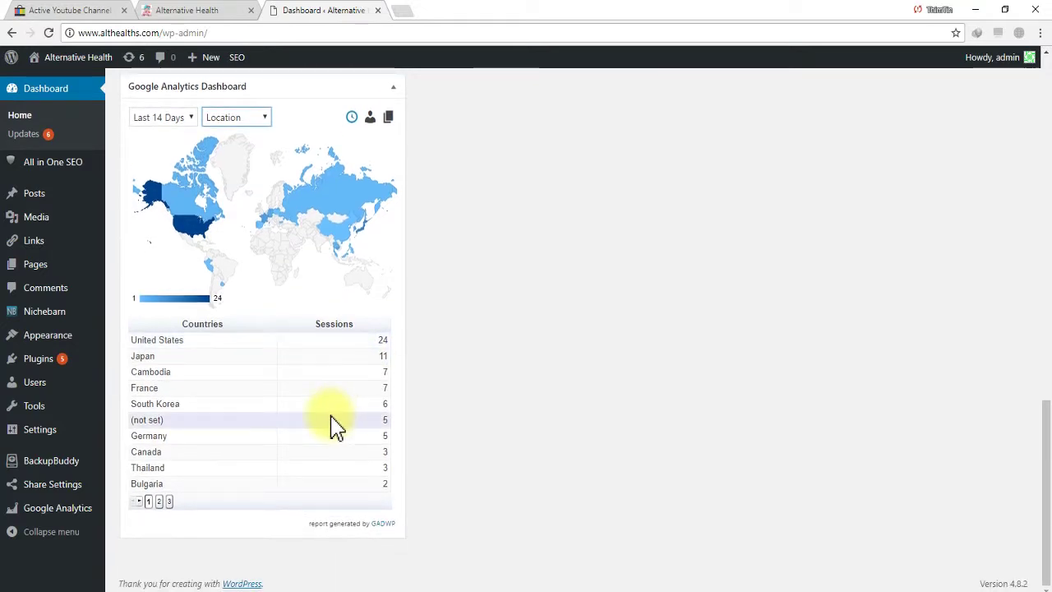
Inspect the session figures on the world map for the United States, South America and Asia
mouse_move(194, 235)
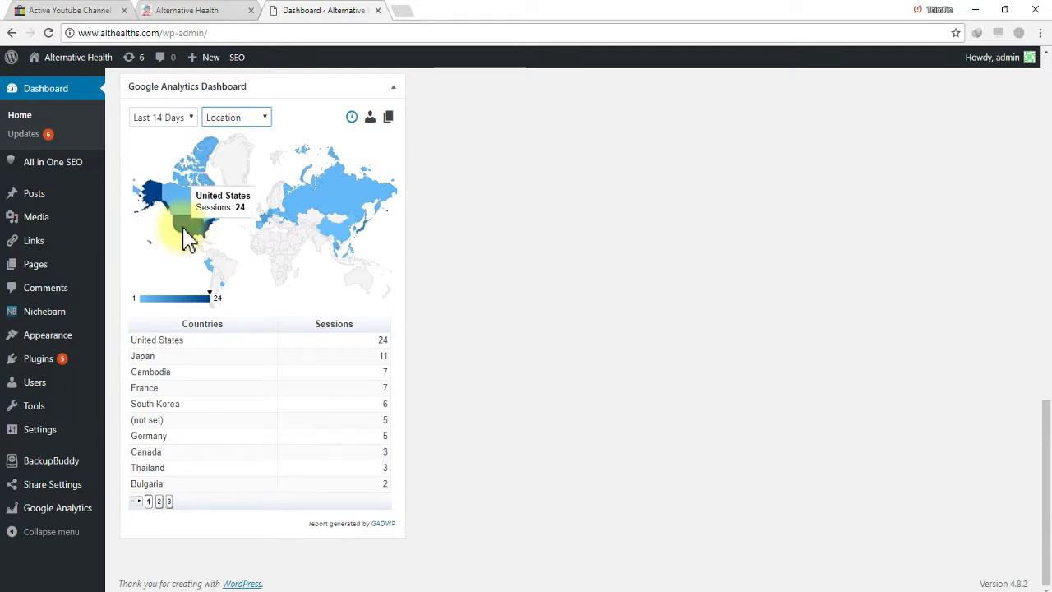
mouse_move(176, 218)
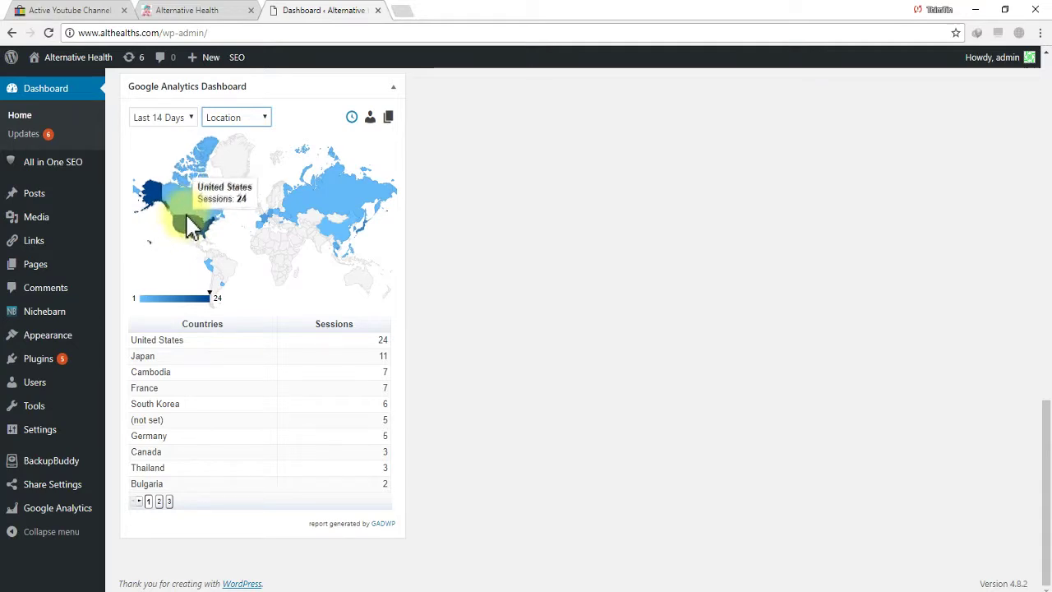
mouse_move(296, 212)
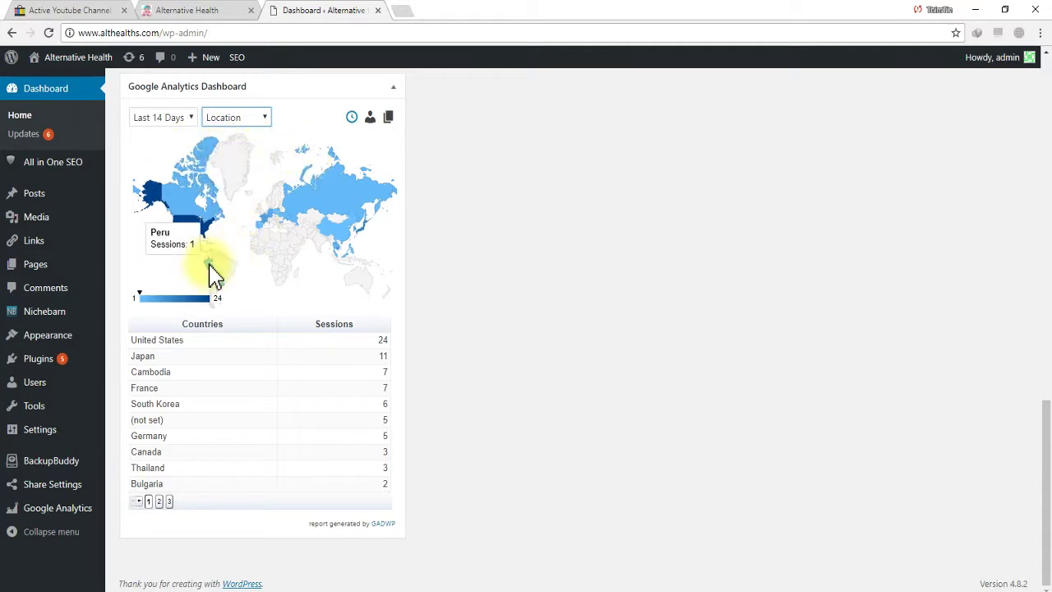
mouse_move(225, 288)
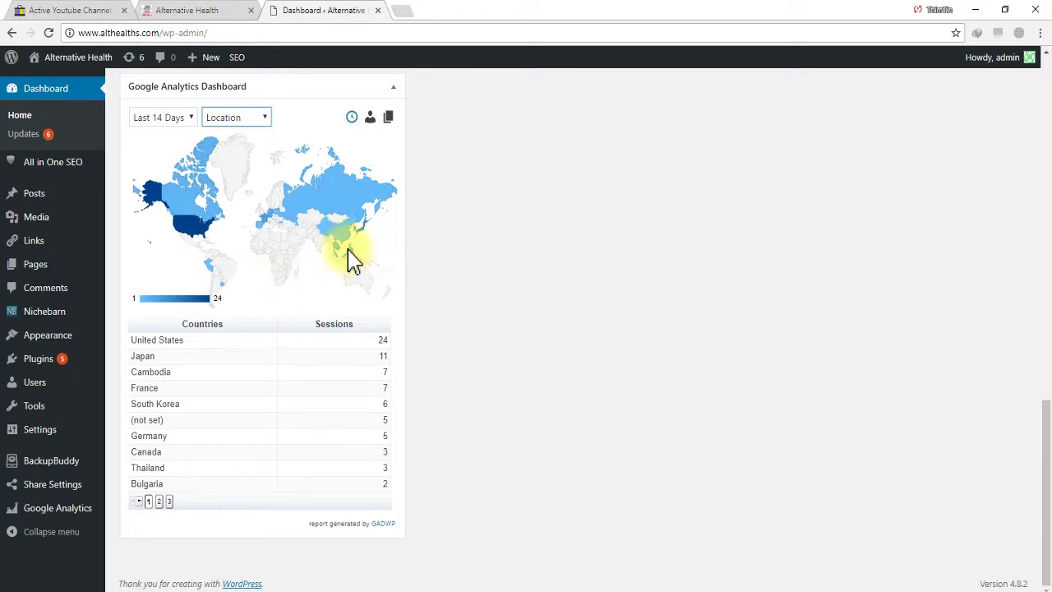
mouse_move(339, 258)
mouse_move(362, 245)
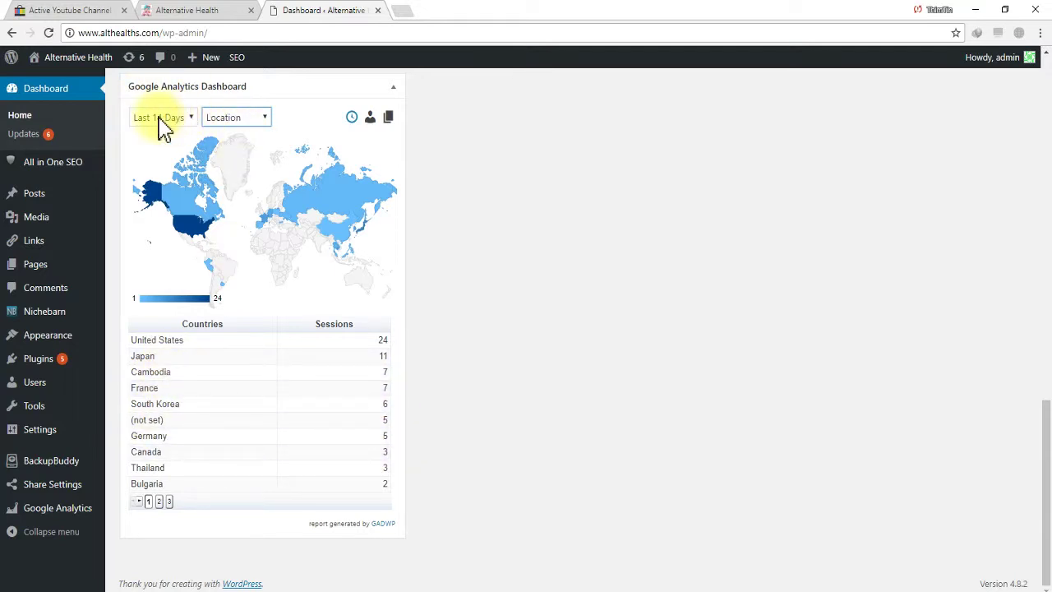
mouse_move(351, 200)
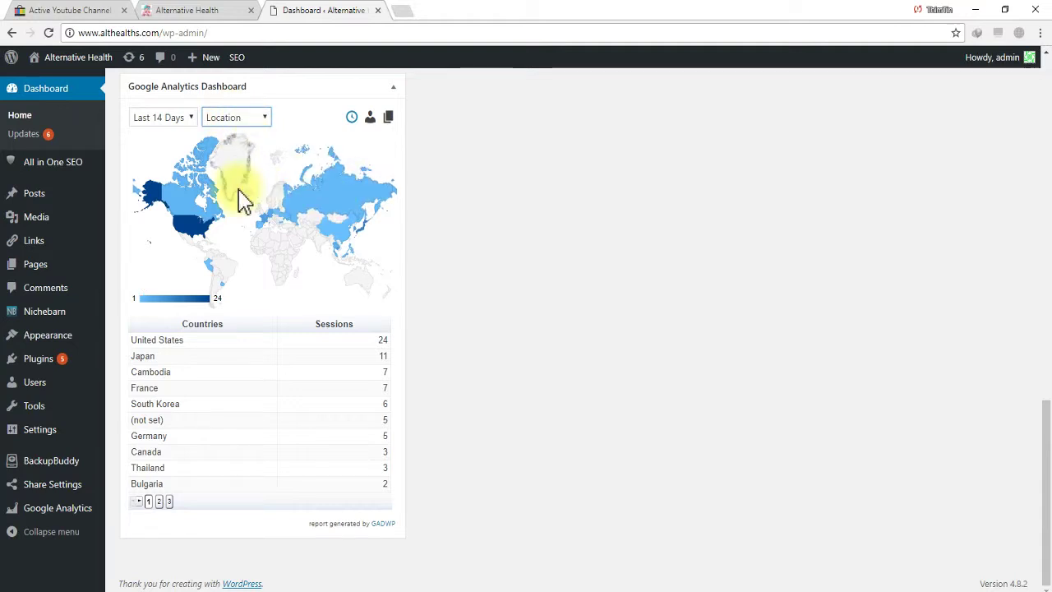
Show users instead of sessions in the Location report and set the widget's period to Real-Time
click(370, 122)
scroll(460, 411, down, 5)
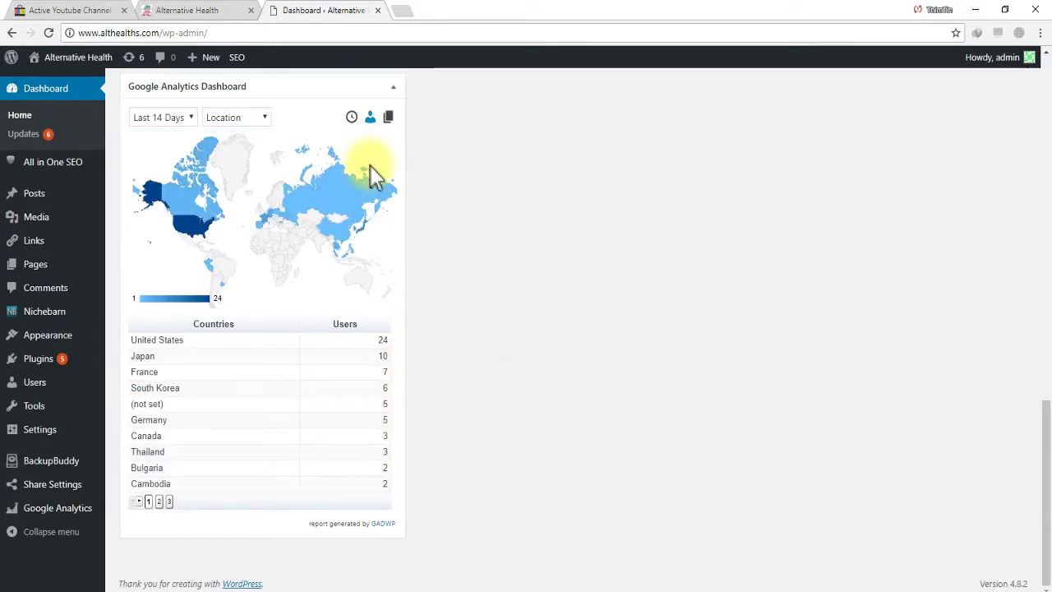
scroll(321, 382, up, 2)
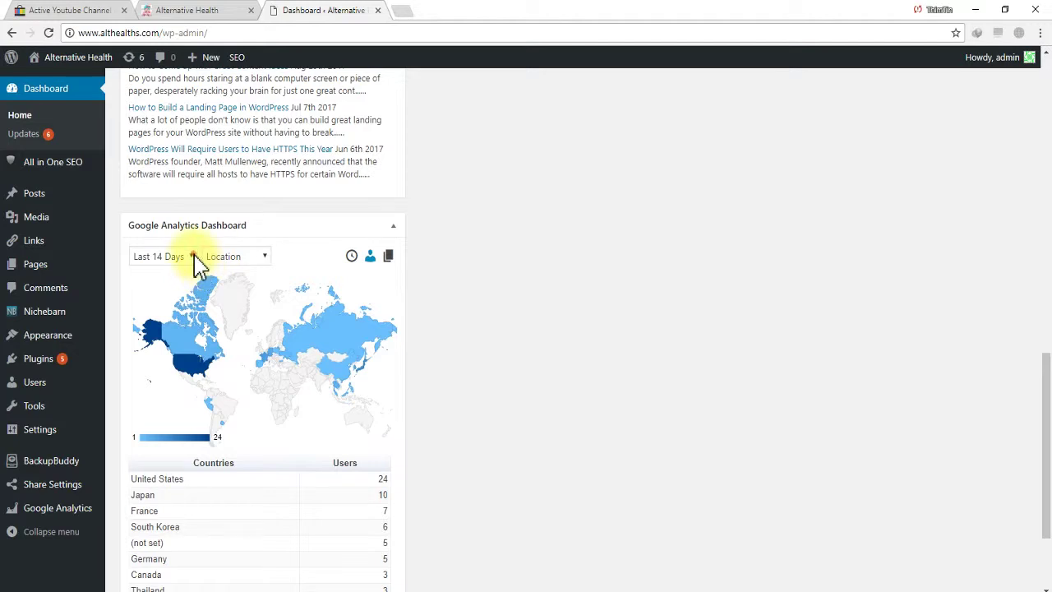
click(195, 256)
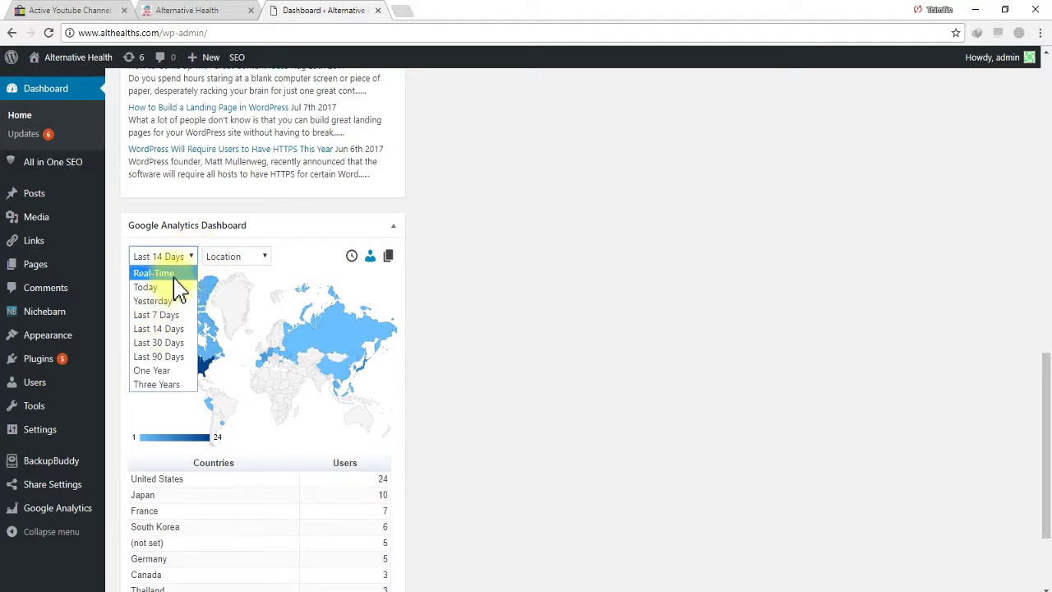
click(173, 273)
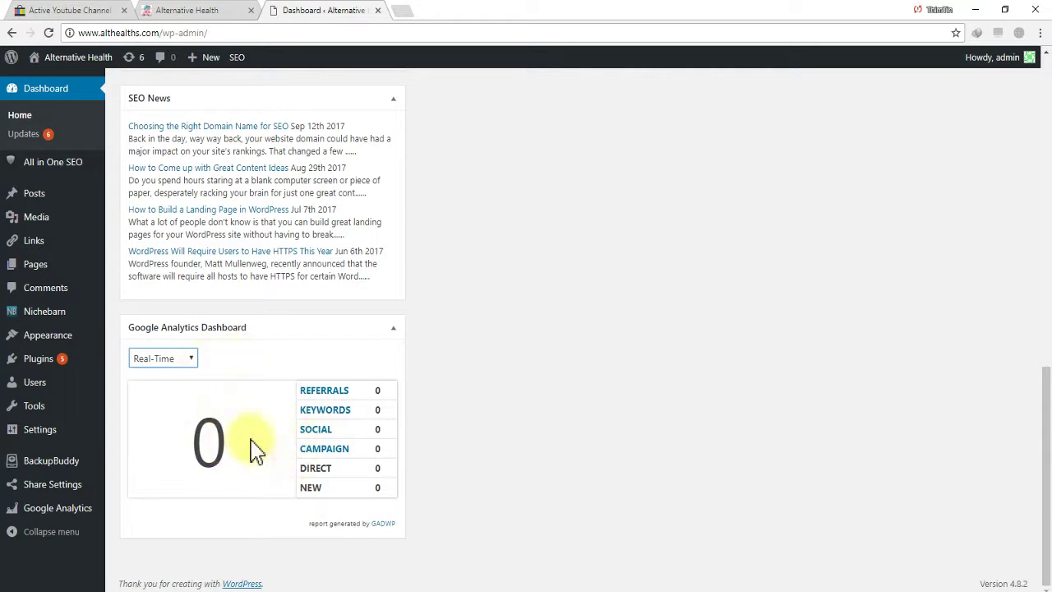
Set the widget's reporting period to Today and review the users by country on the map and in the table
click(194, 361)
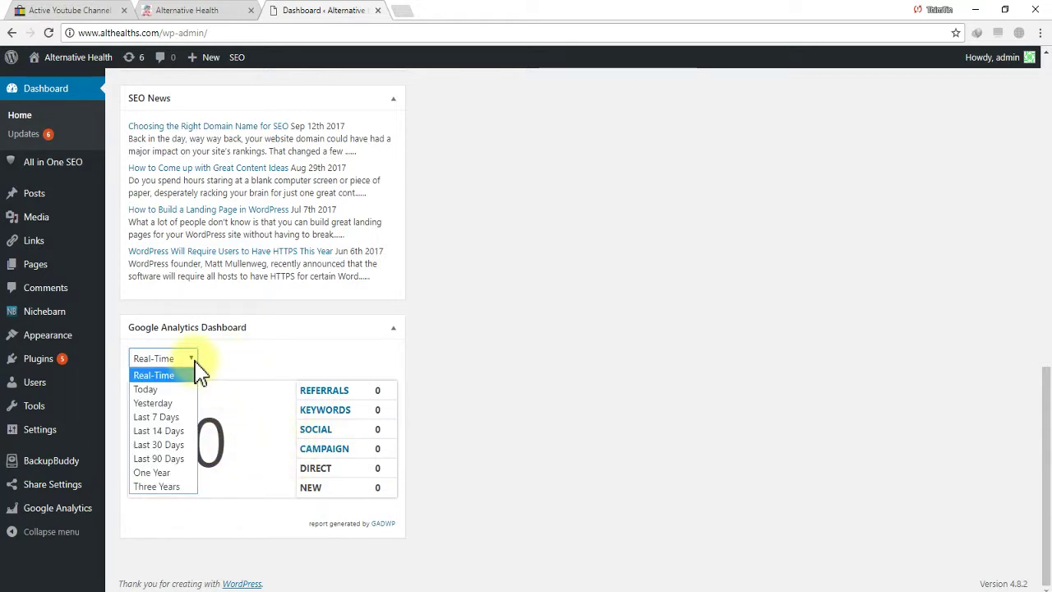
click(161, 389)
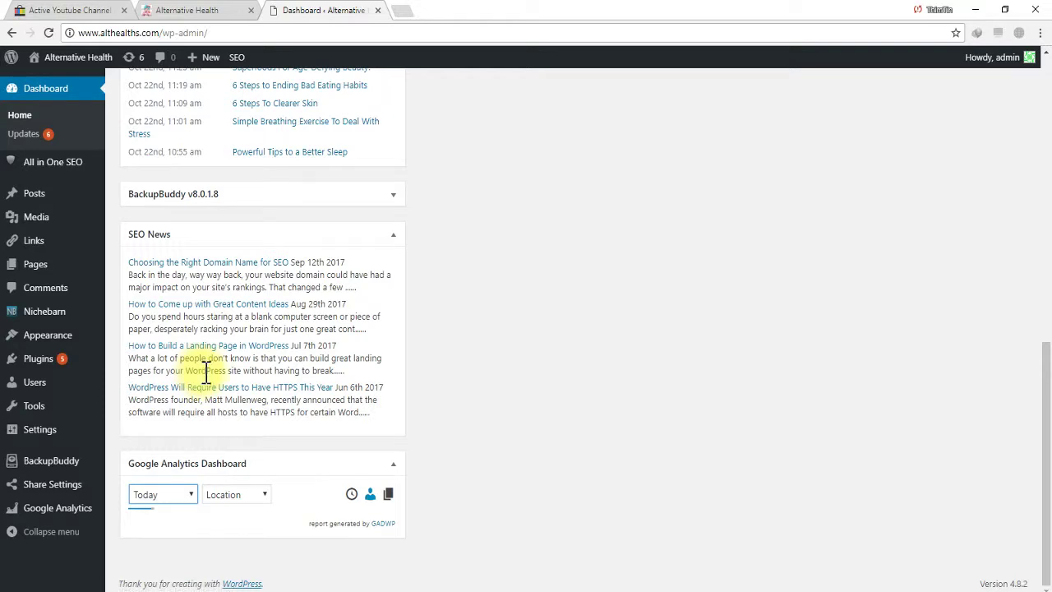
scroll(210, 374, down, 5)
scroll(226, 388, up, 1)
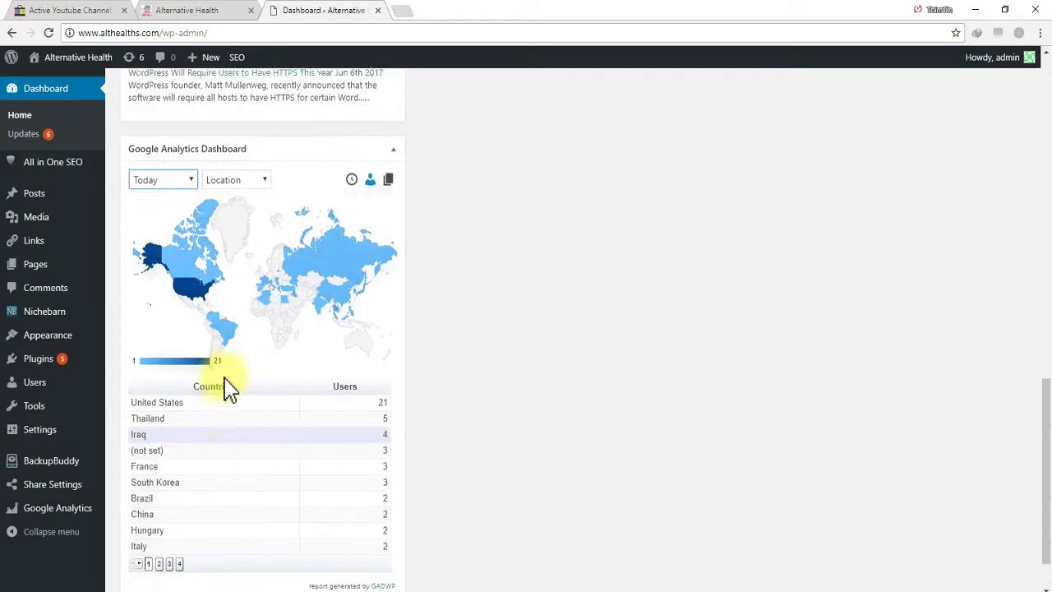
scroll(332, 383, down, 1)
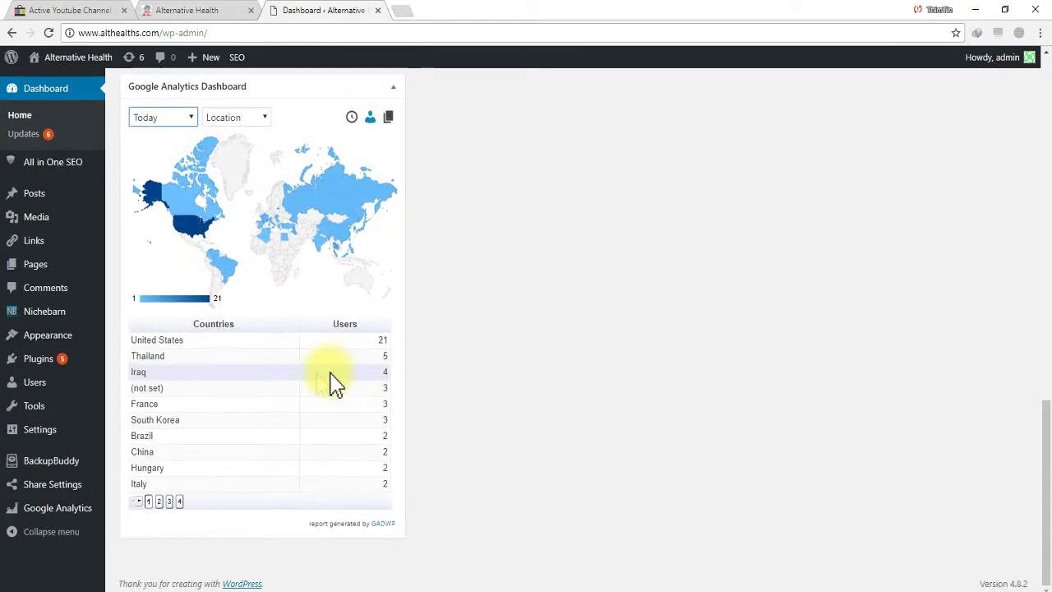
scroll(271, 329, up, 1)
mouse_move(279, 288)
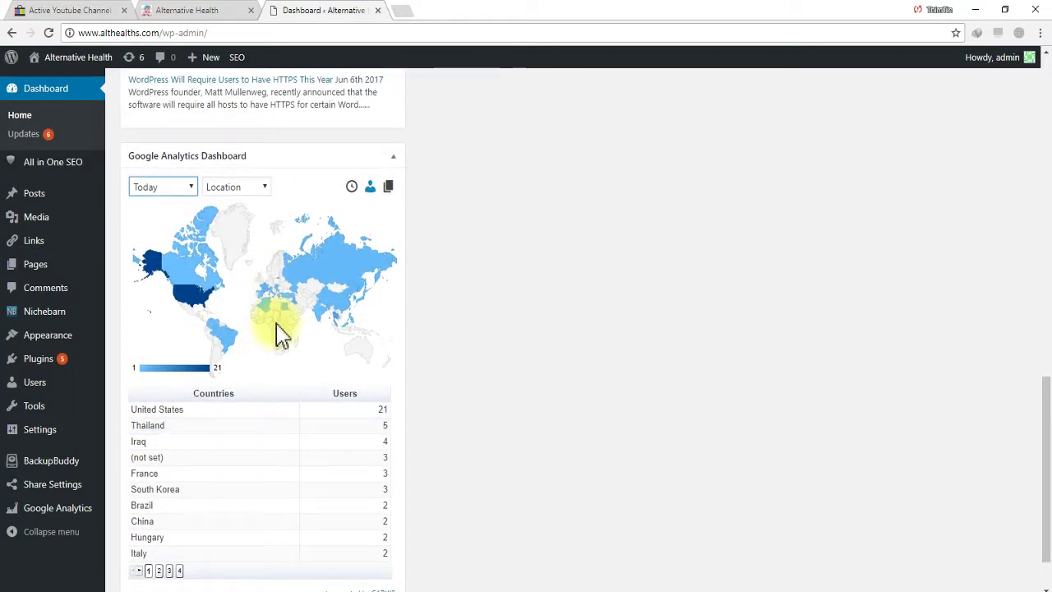
Switch the analytics widget to the Page Views report and view today's graph and statistics
click(264, 188)
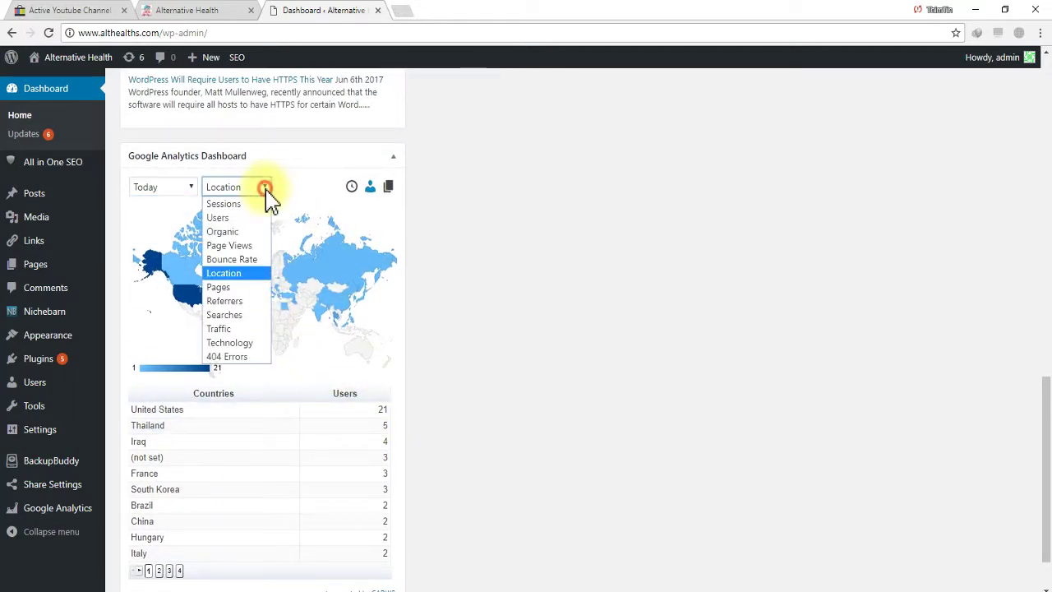
click(242, 246)
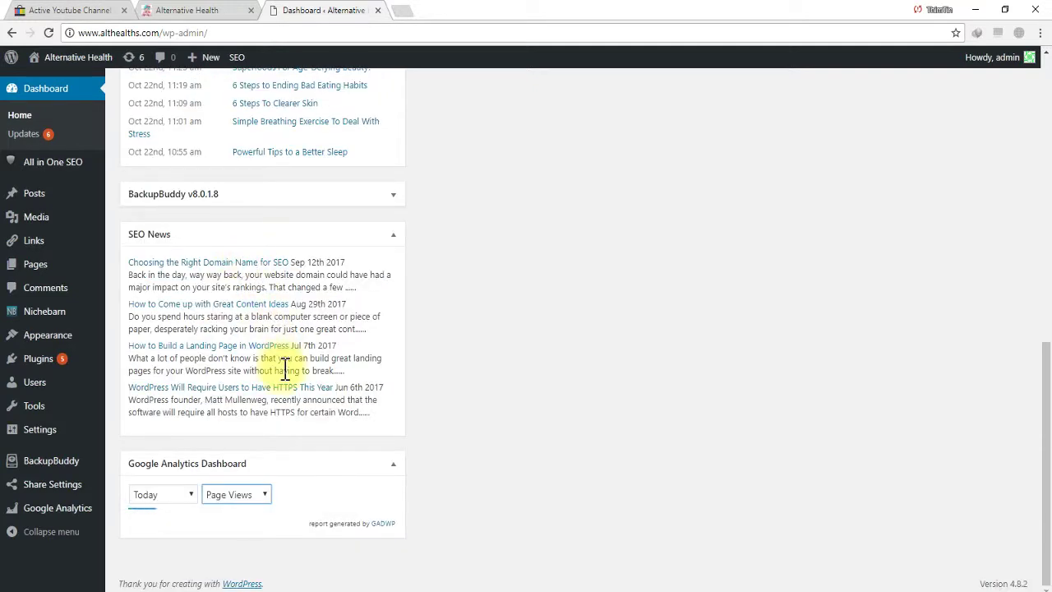
scroll(286, 374, down, 4)
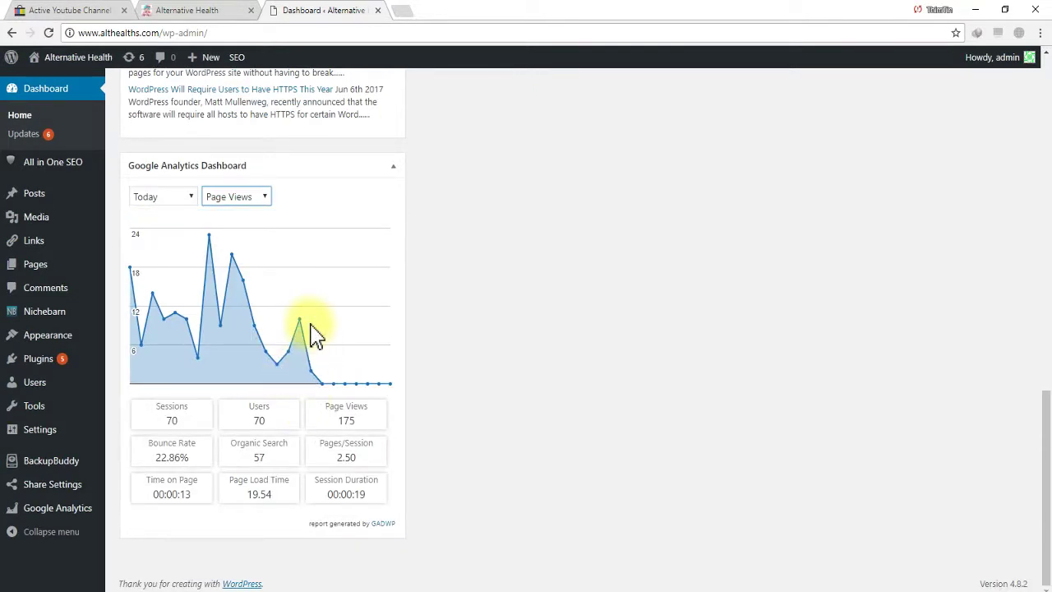
Set the analytics widget's reporting period to One Year and review the page views graph and statistics
double_click(337, 423)
scroll(371, 431, up, 1)
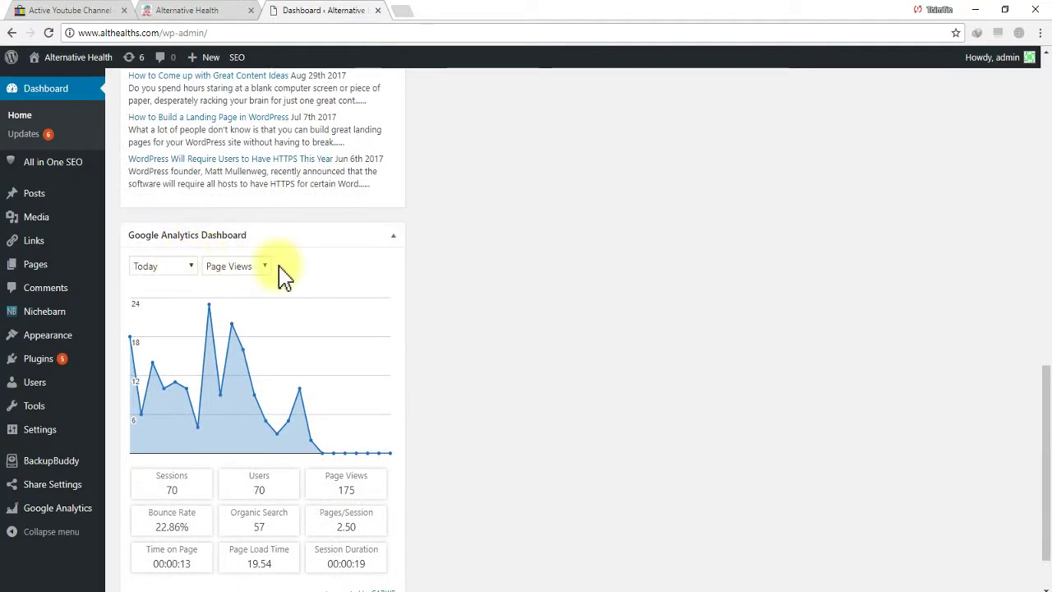
click(185, 268)
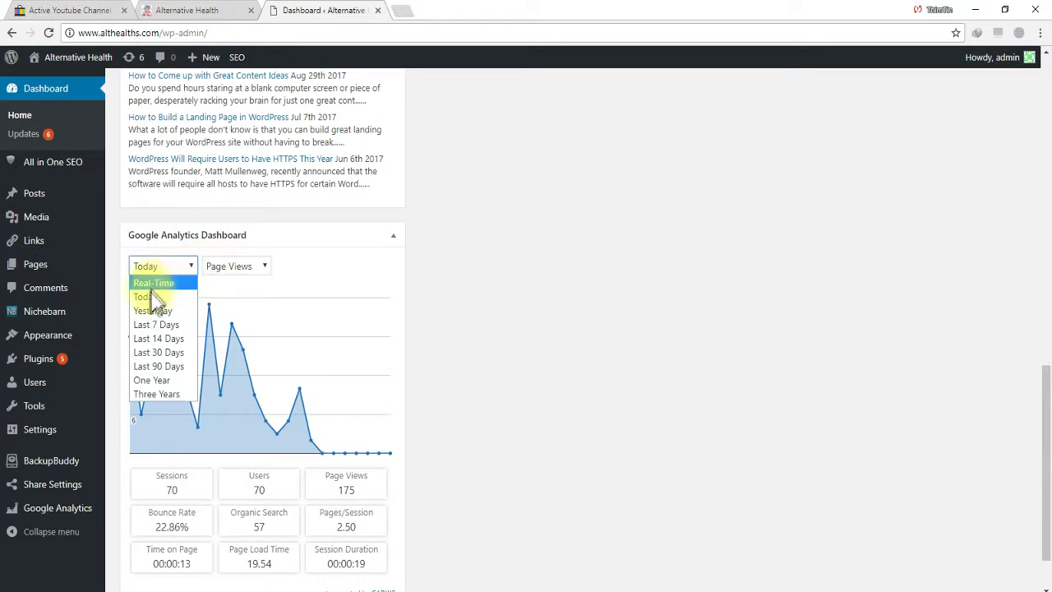
click(165, 383)
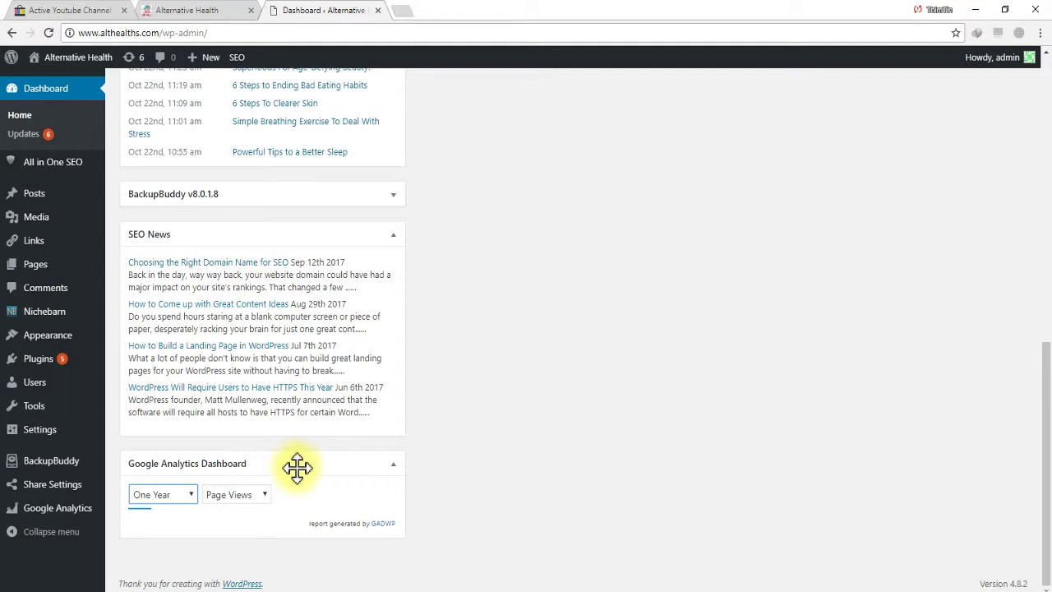
scroll(297, 468, down, 4)
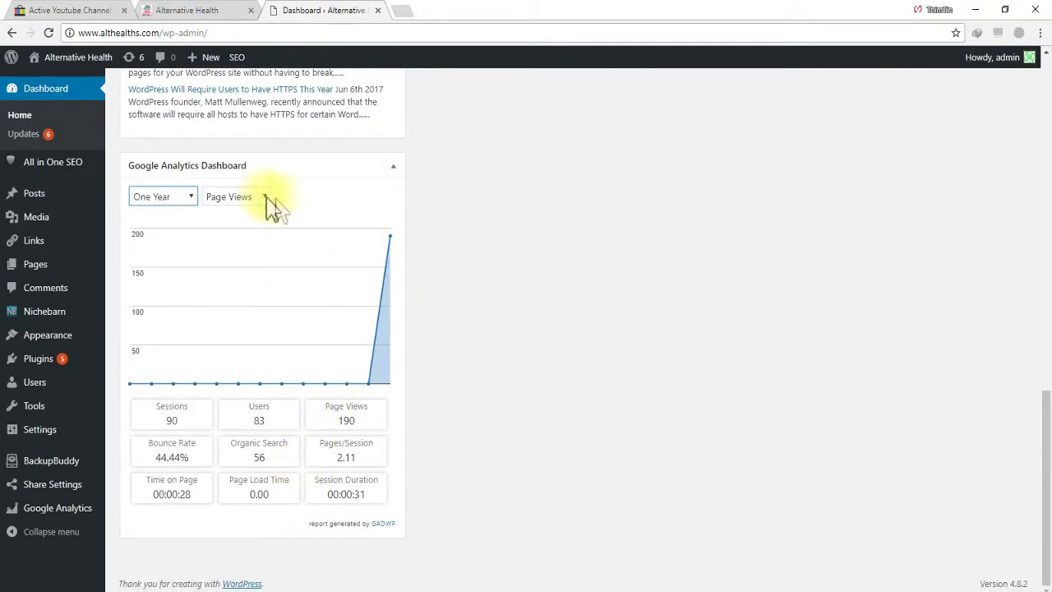
Switch the analytics widget to the Users report and view the one-year user graph
click(263, 197)
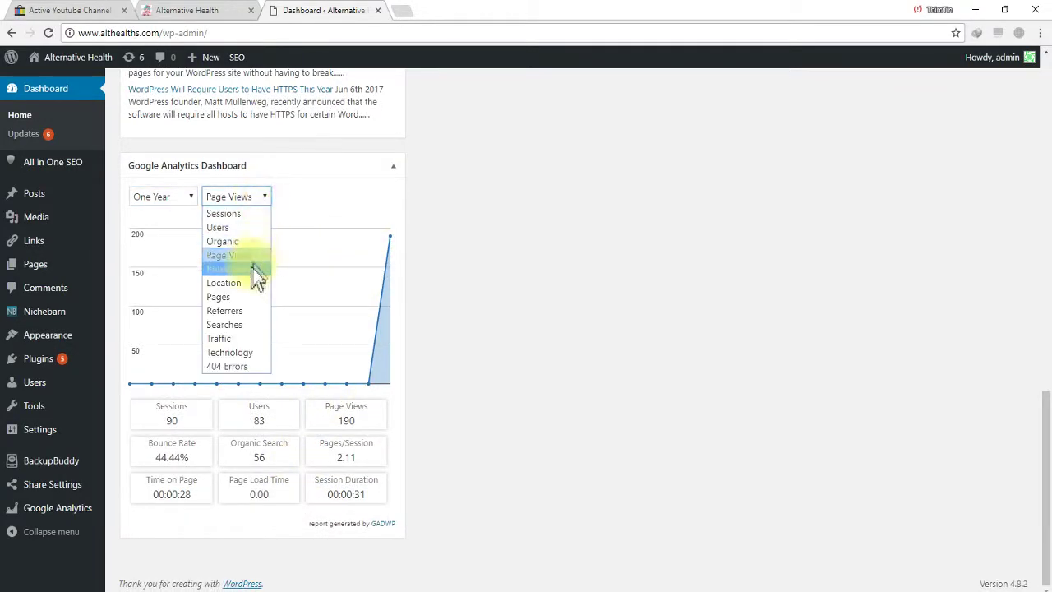
click(220, 228)
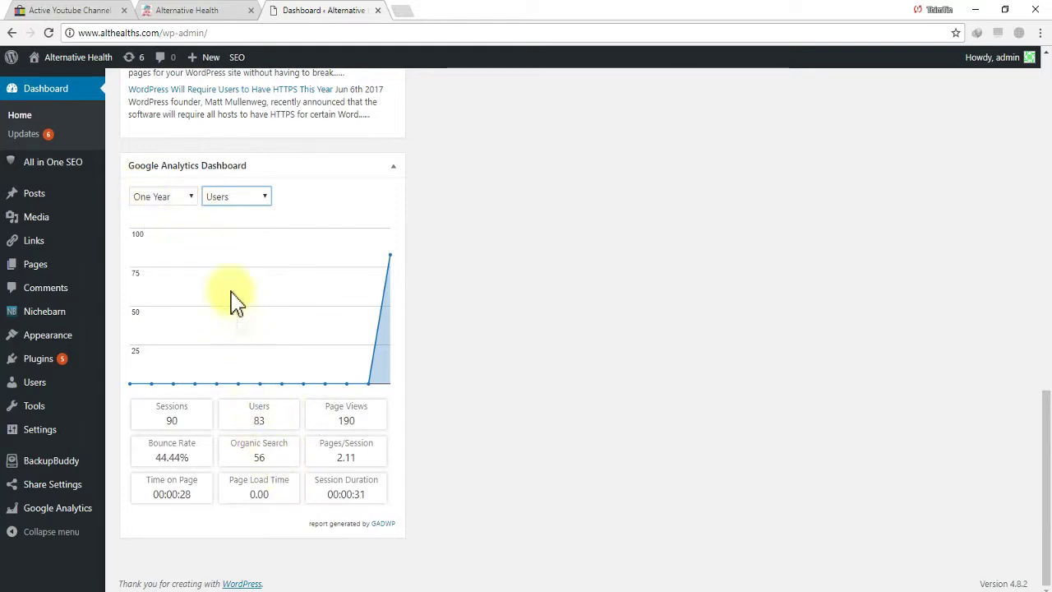
scroll(200, 206, up, 4)
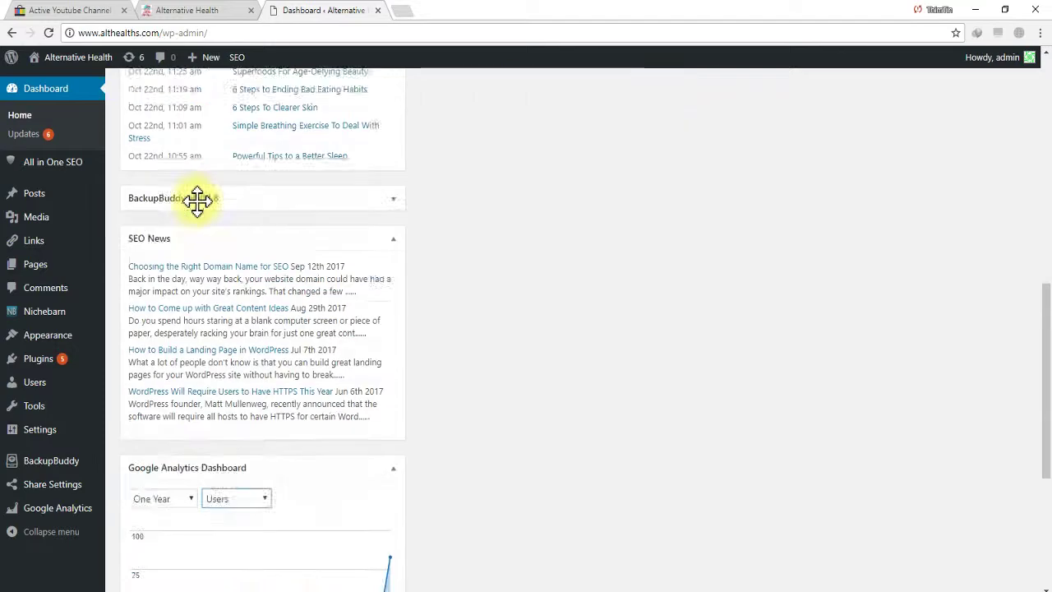
scroll(214, 239, down, 4)
Set the Users report's period to Today and review the graph, user count and organic search figure
click(189, 200)
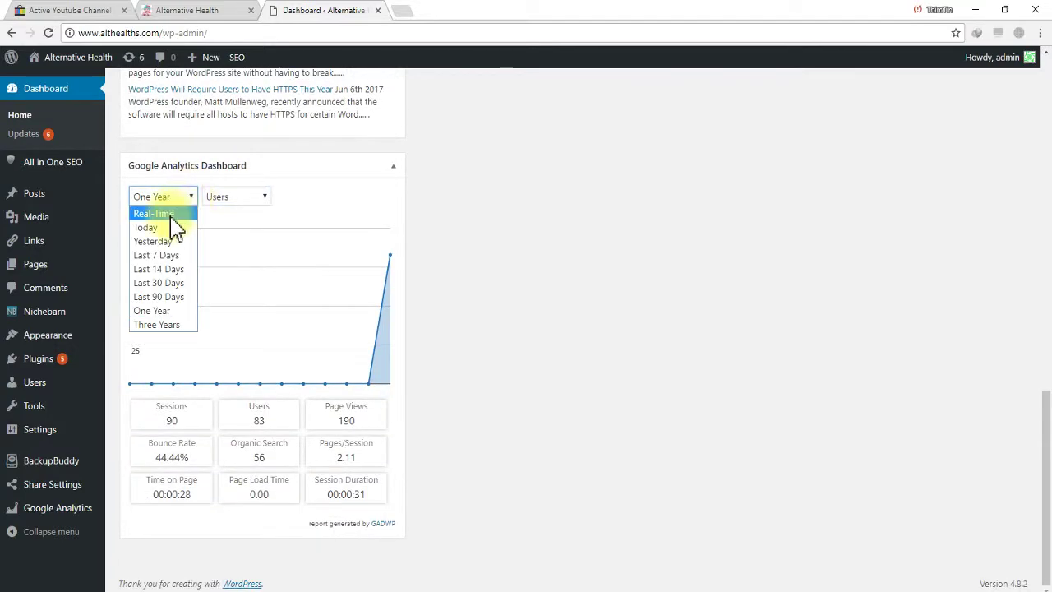
click(168, 230)
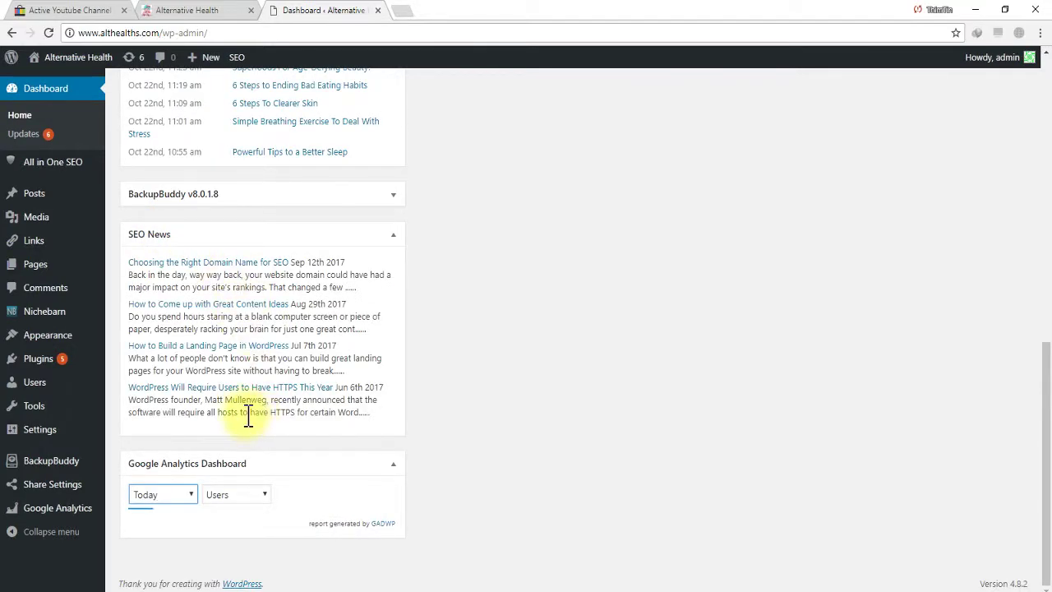
scroll(249, 419, down, 4)
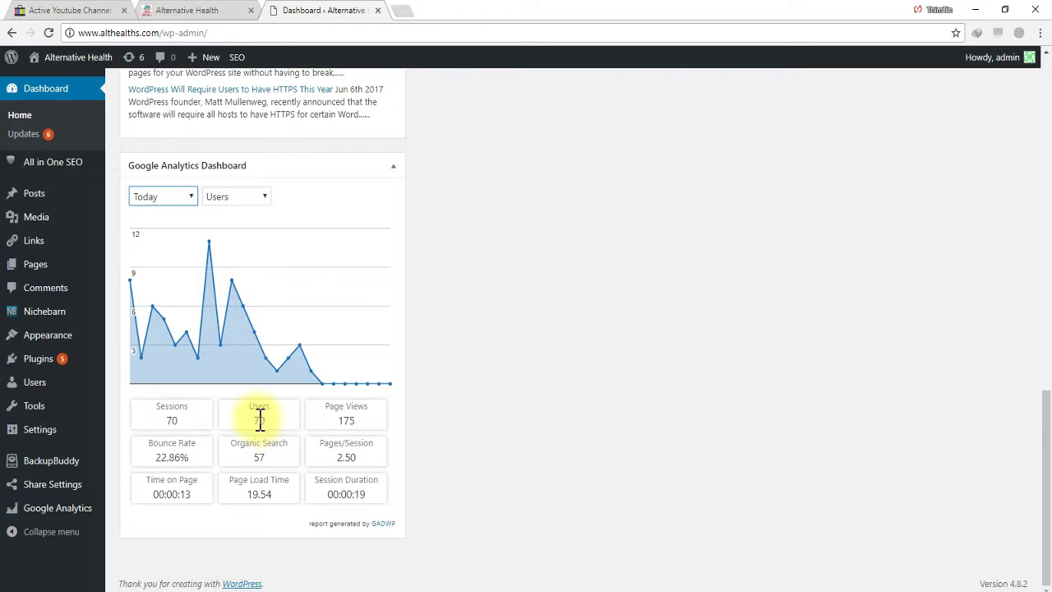
scroll(288, 425, up, 4)
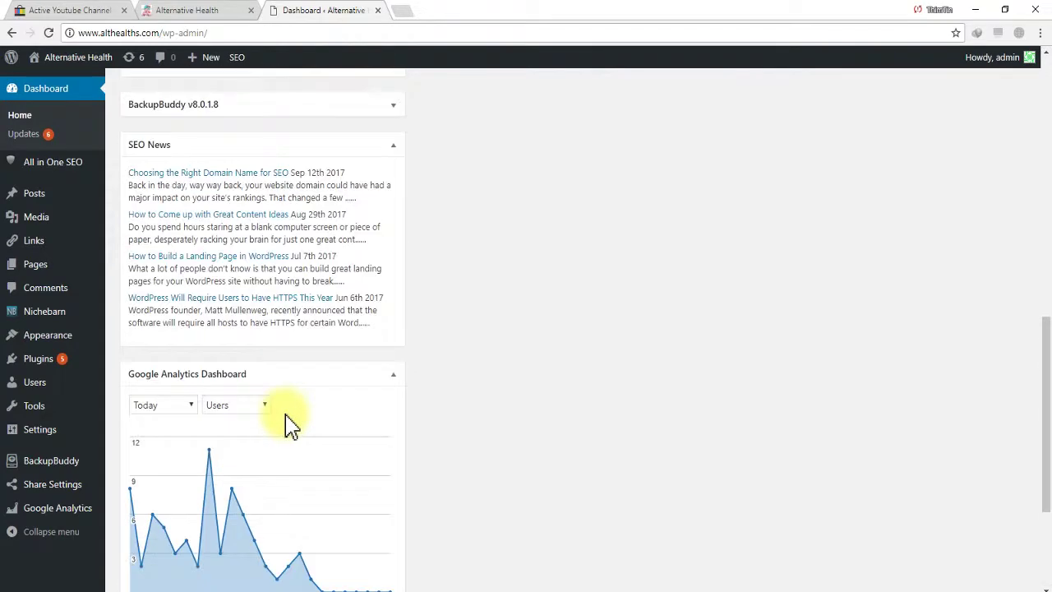
scroll(288, 426, down, 4)
scroll(287, 425, up, 1)
scroll(287, 422, down, 1)
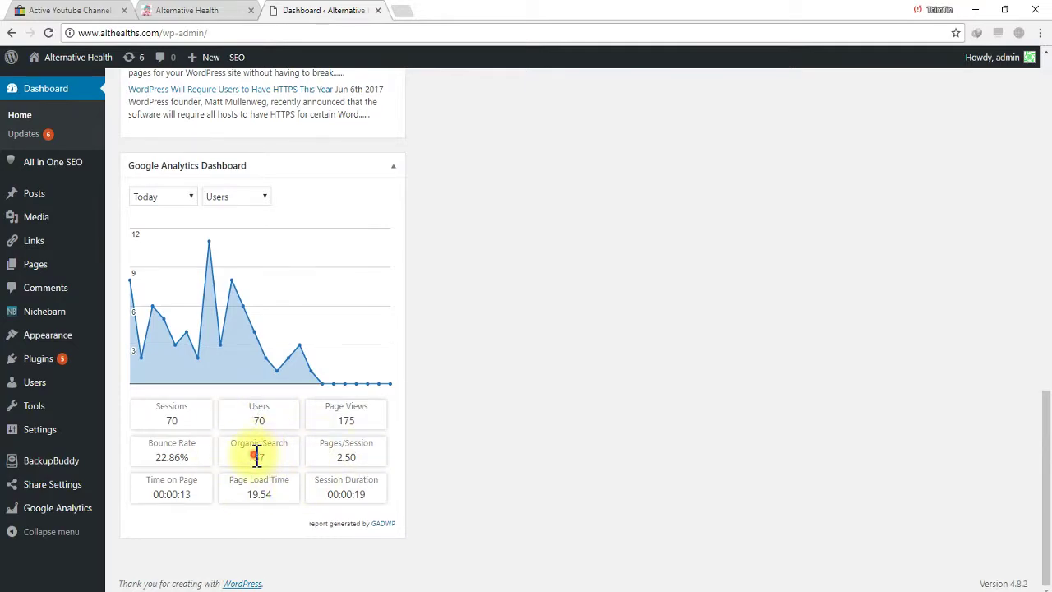
scroll(284, 465, up, 15)
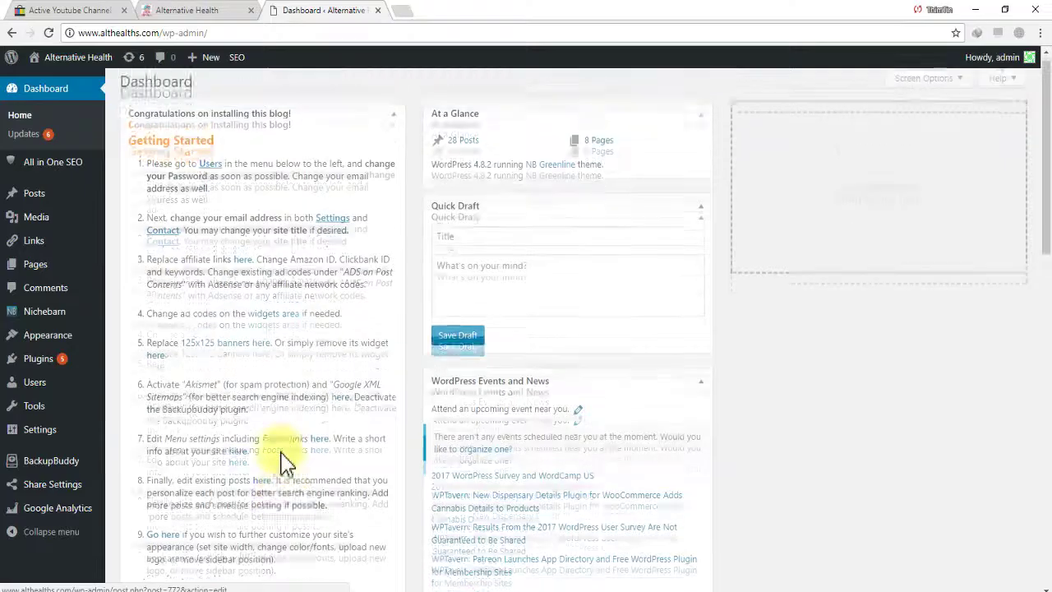
scroll(287, 445, down, 4)
scroll(285, 444, up, 4)
scroll(284, 444, down, 12)
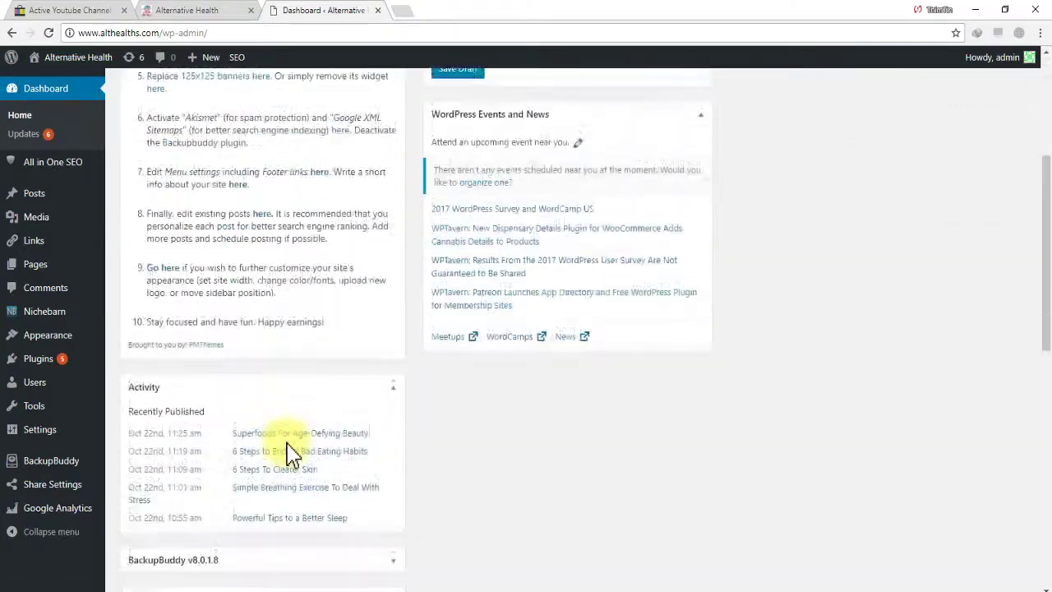
scroll(287, 448, down, 2)
scroll(284, 442, up, 2)
scroll(246, 435, down, 2)
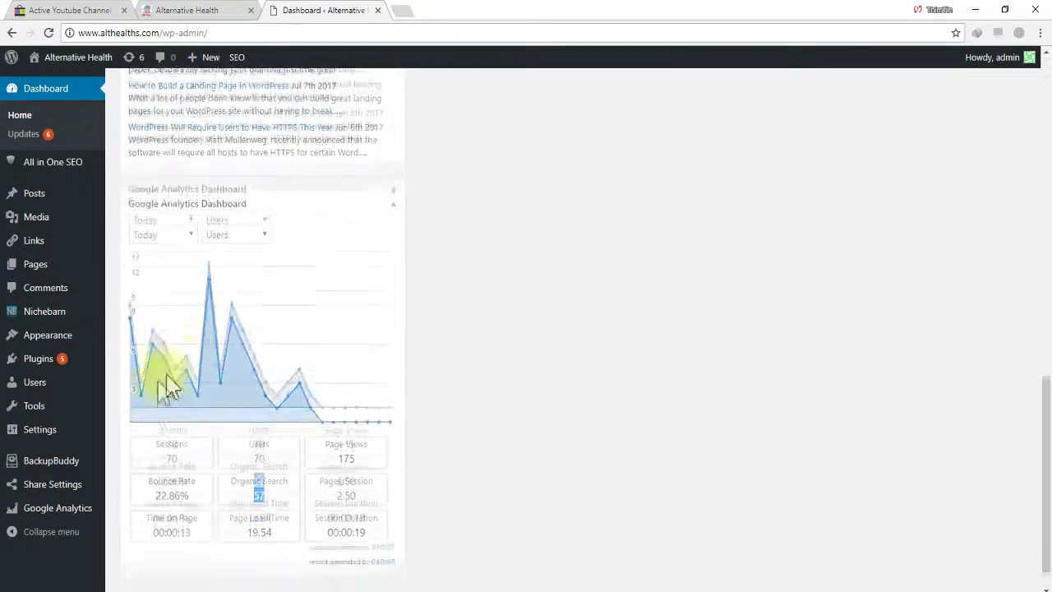
Close the Alternative Health dashboard and open the WordPress dashboard of the S.M. Health Care site
scroll(148, 419, up, 15)
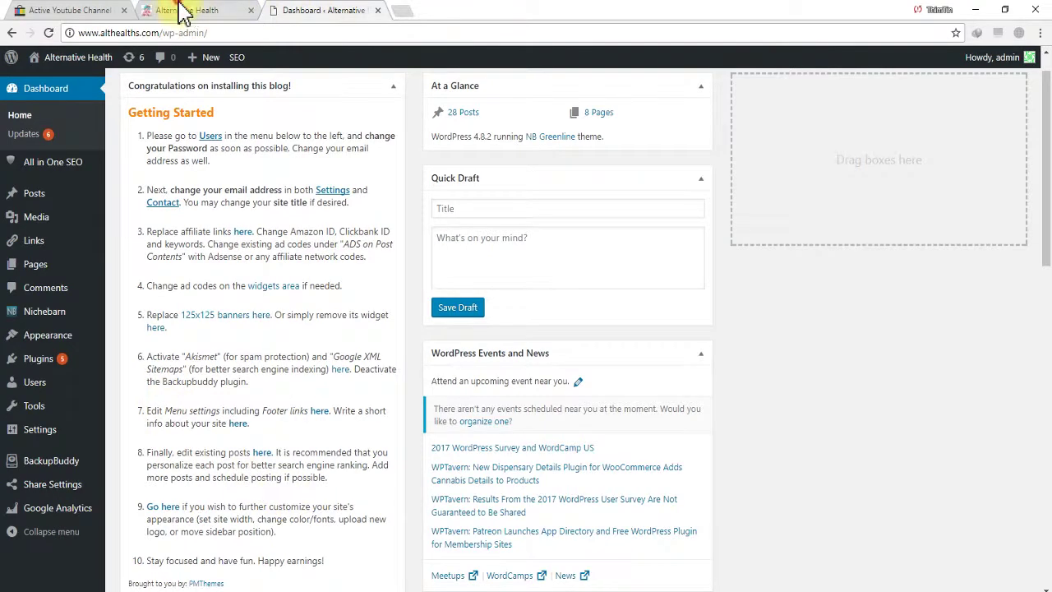
click(181, 11)
click(361, 11)
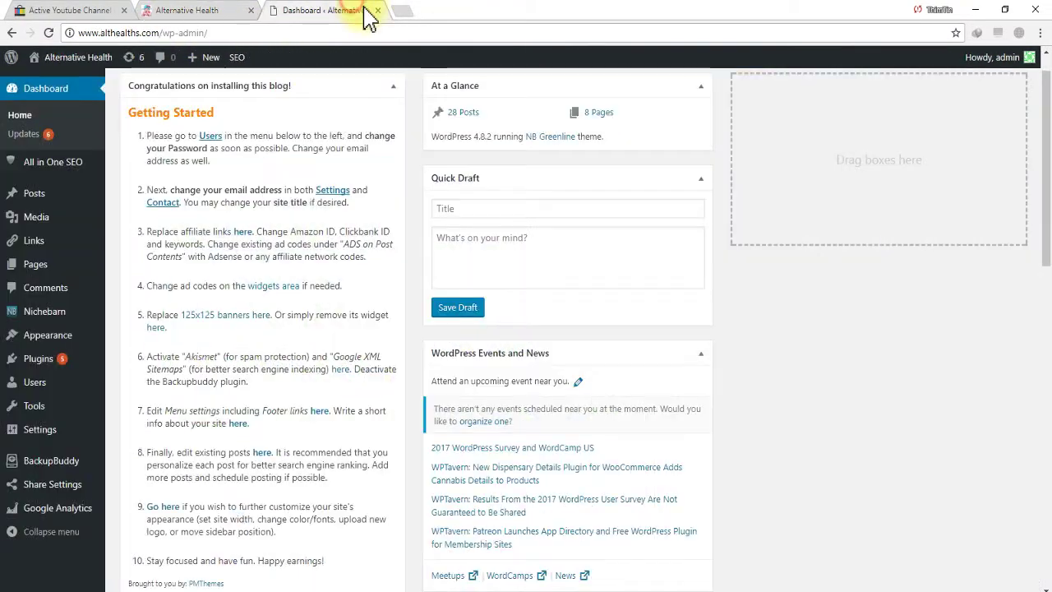
click(379, 11)
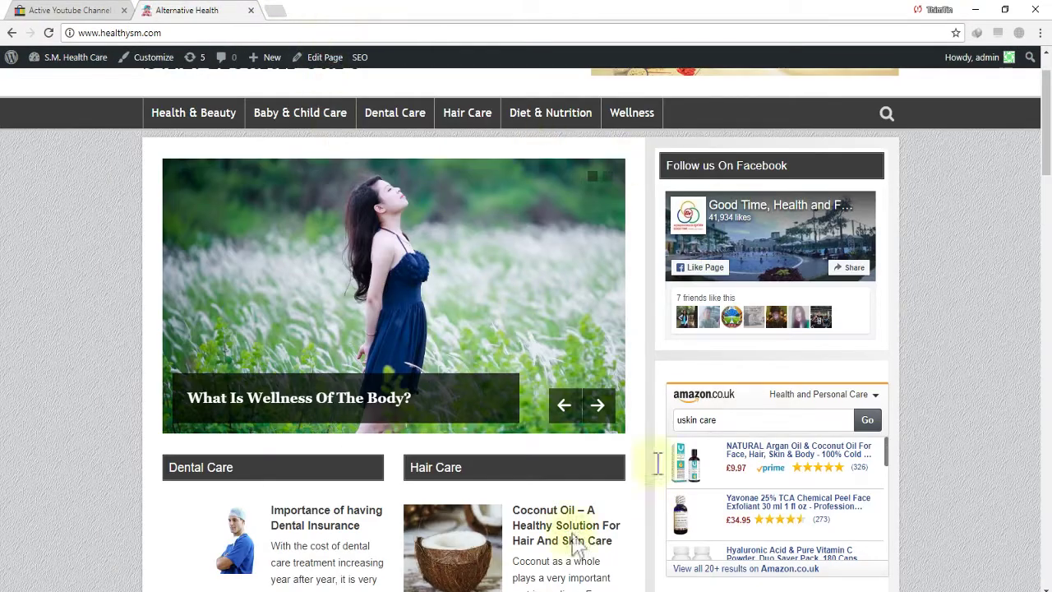
mouse_move(71, 62)
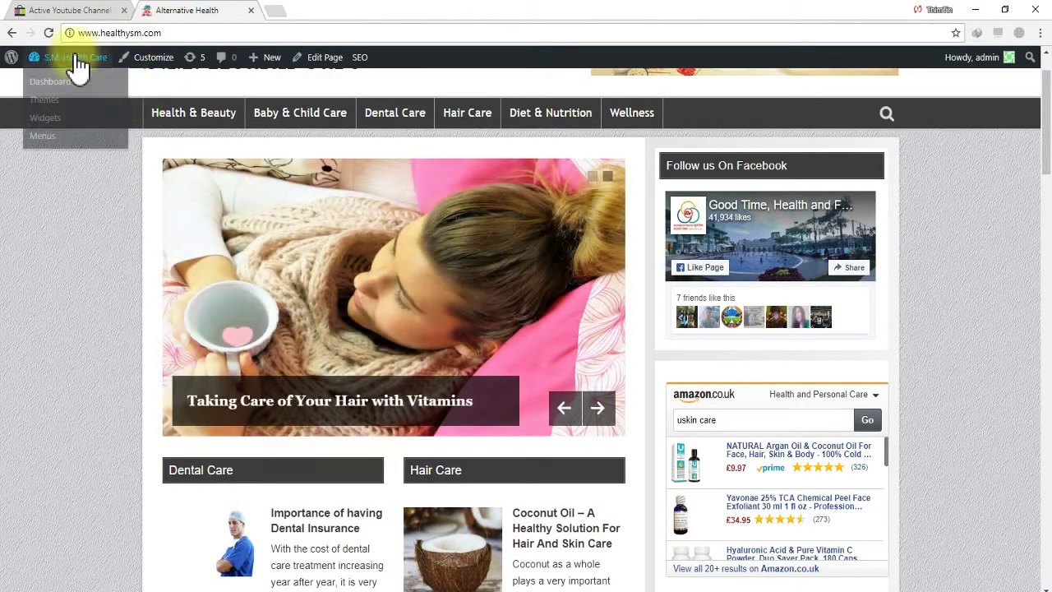
click(50, 82)
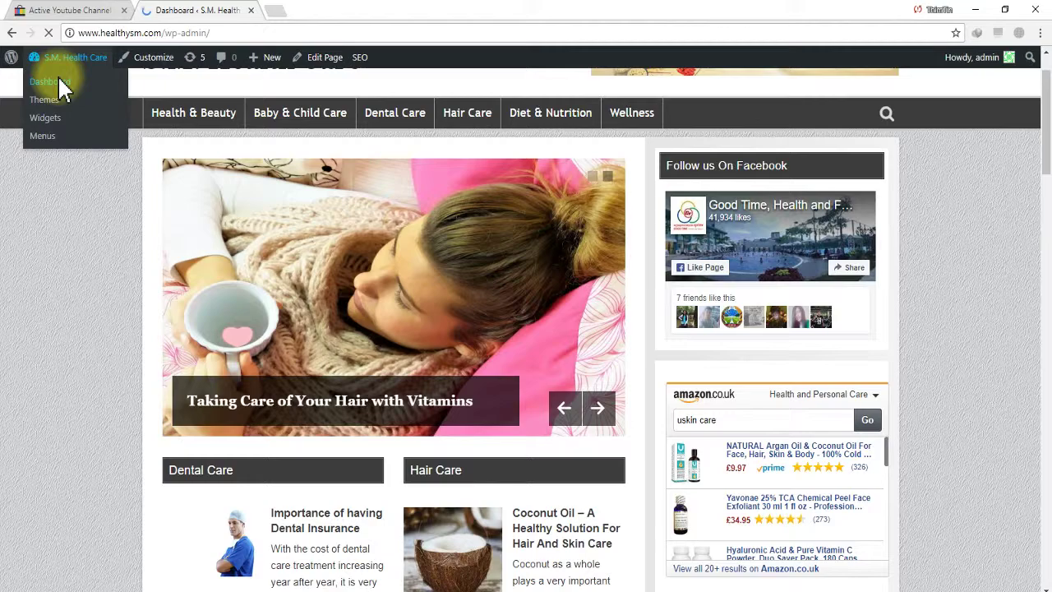
Look through the S.M. Health Care dashboard's widgets and admin menu for any Google Analytics report
scroll(307, 230, down, 1)
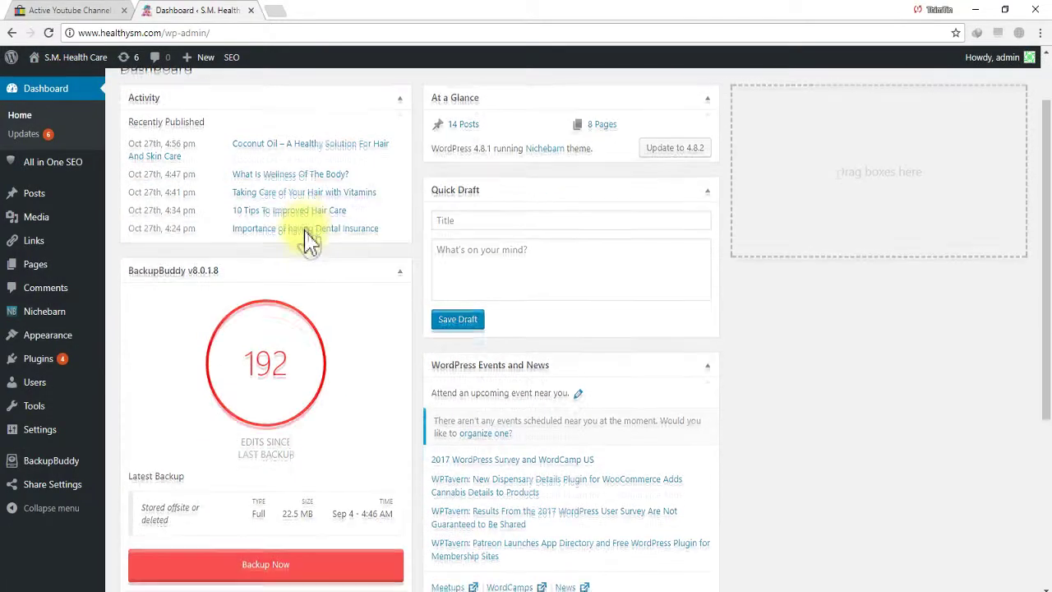
scroll(172, 446, down, 4)
scroll(170, 404, up, 5)
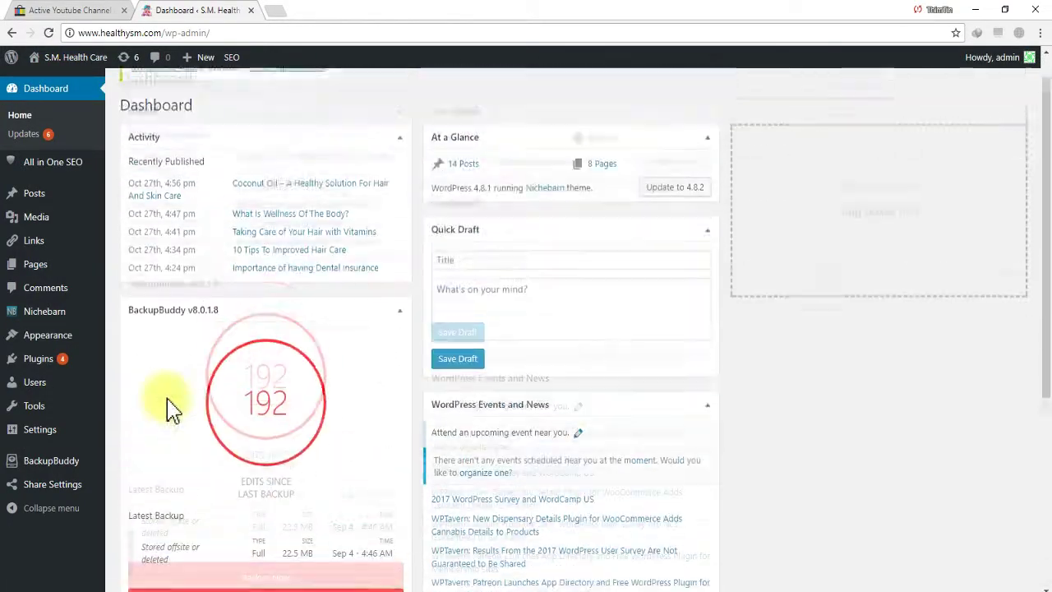
scroll(287, 404, down, 4)
scroll(287, 403, up, 4)
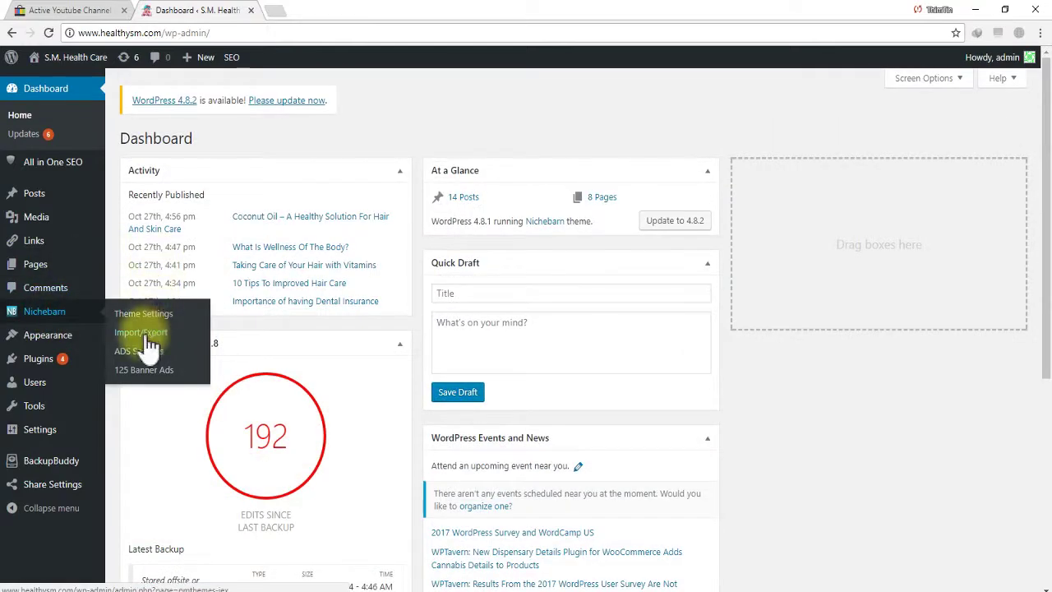
scroll(206, 336, down, 4)
scroll(205, 336, down, 1)
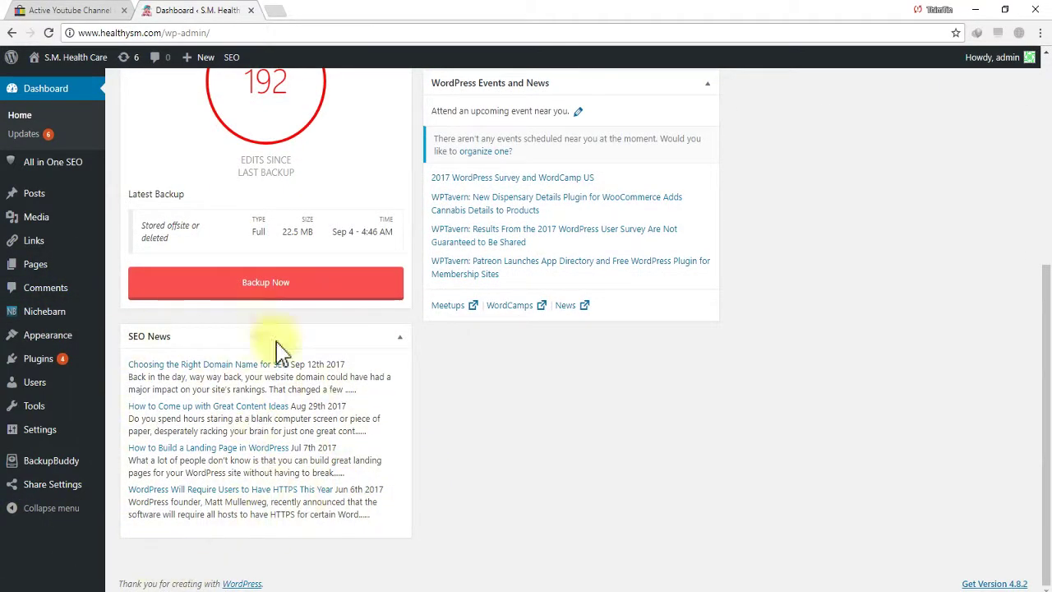
scroll(263, 338, up, 1)
scroll(263, 338, up, 3)
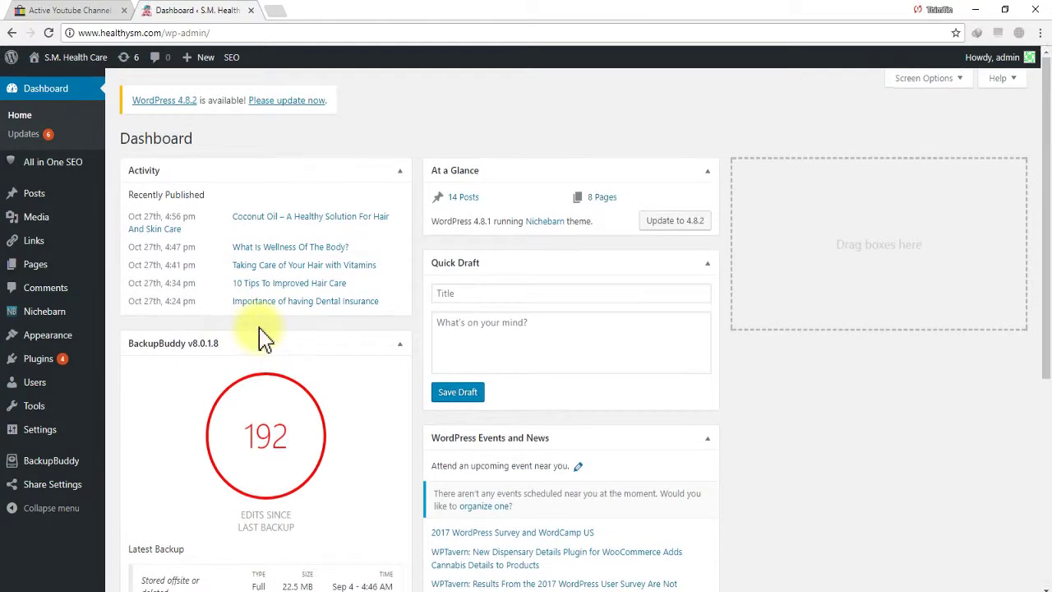
scroll(263, 337, down, 2)
scroll(263, 337, up, 2)
scroll(262, 337, up, 1)
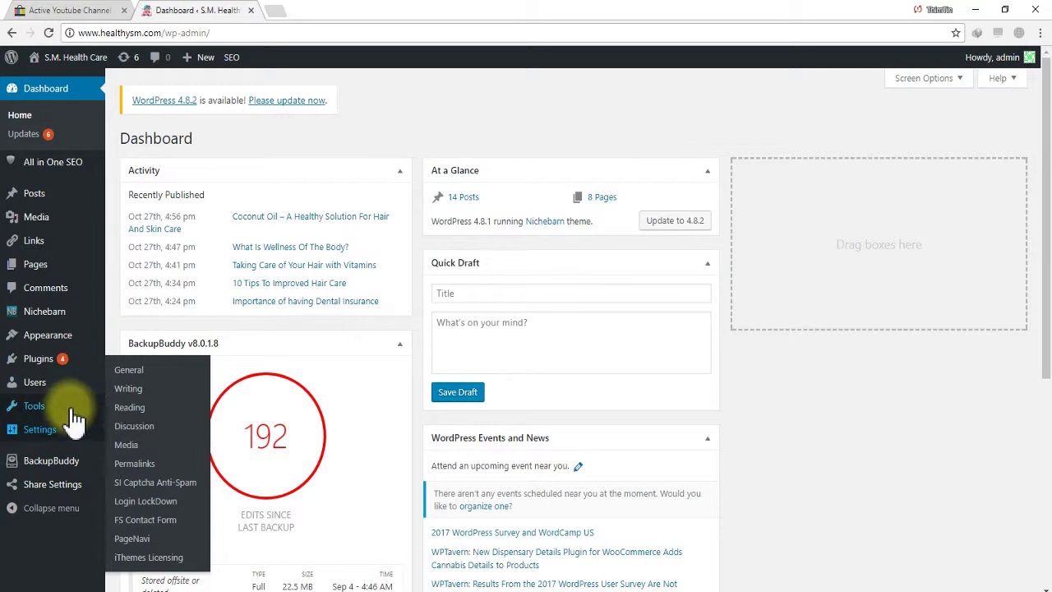
Open the page for adding new plugins and search it for "google analytics"
mouse_move(44, 362)
click(138, 380)
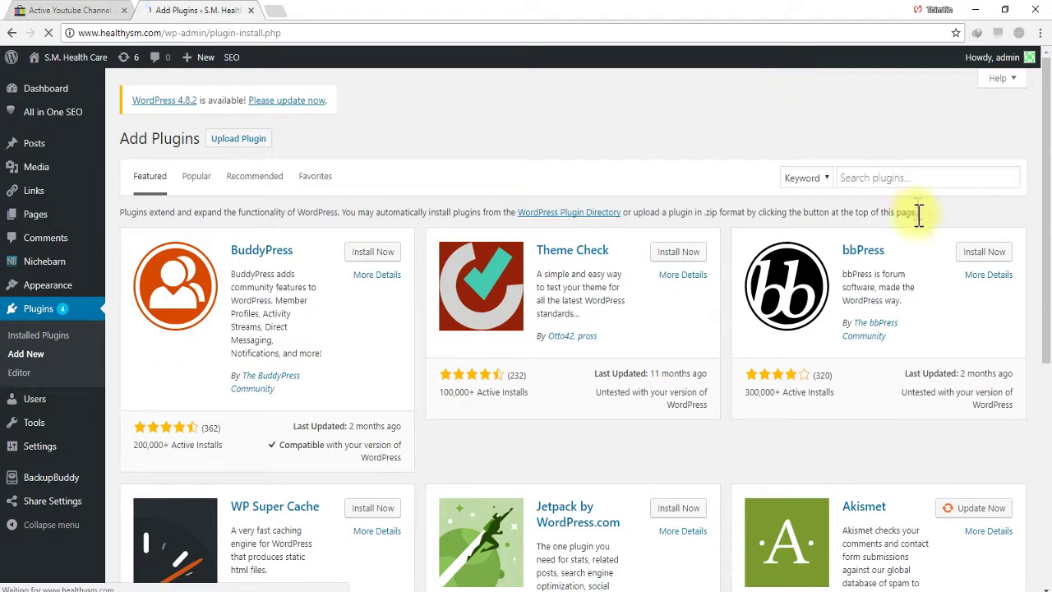
click(904, 179)
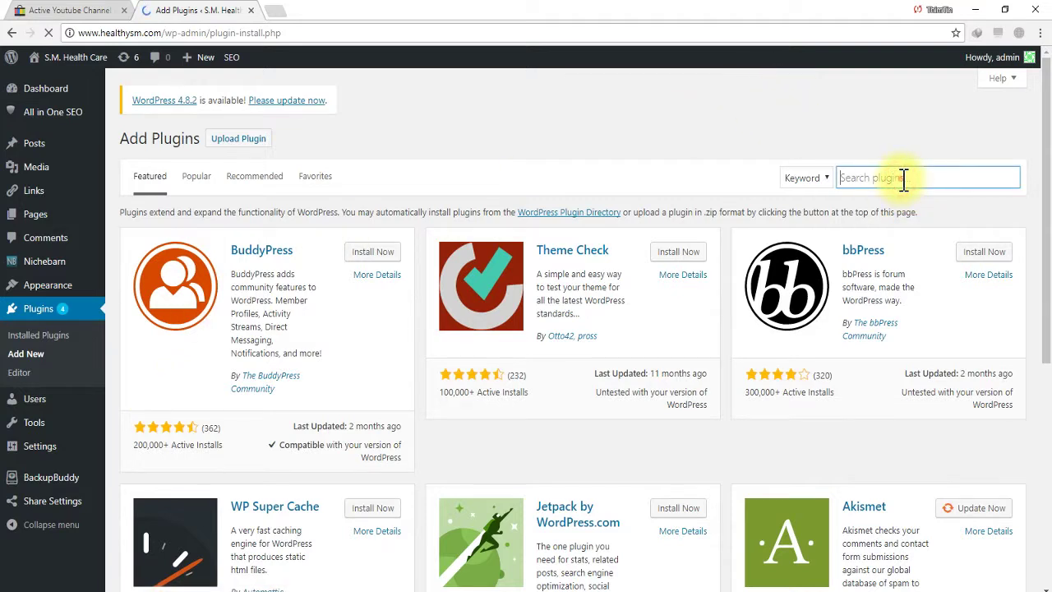
click(896, 178)
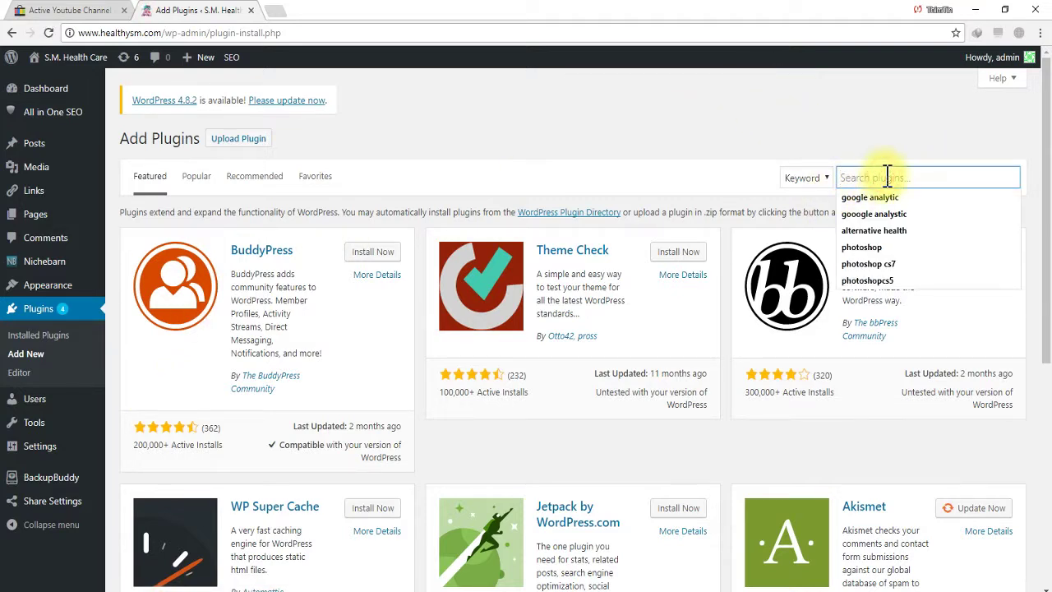
text(googl)
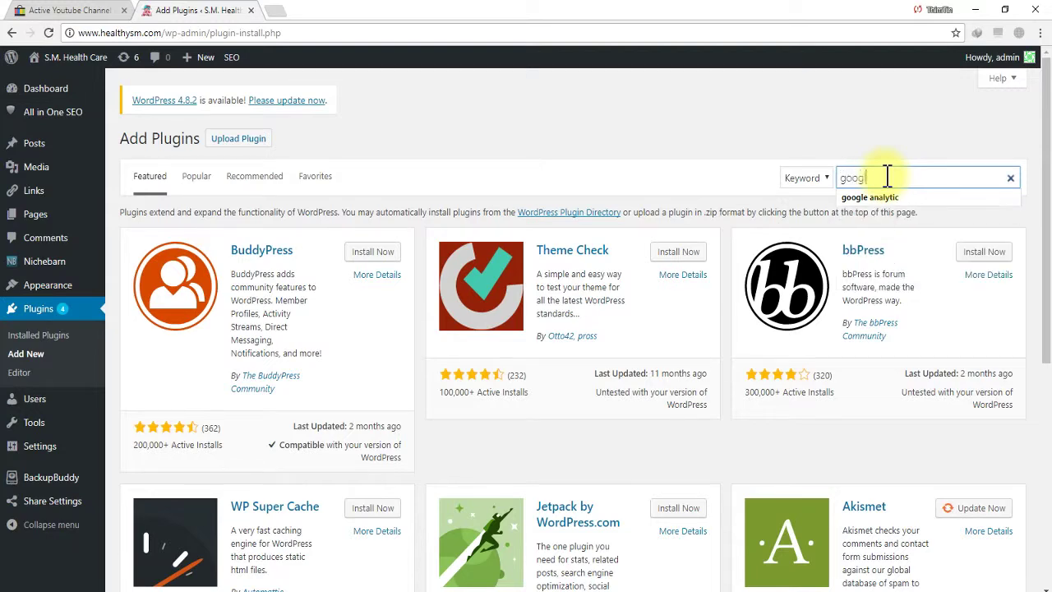
text(e analytics)
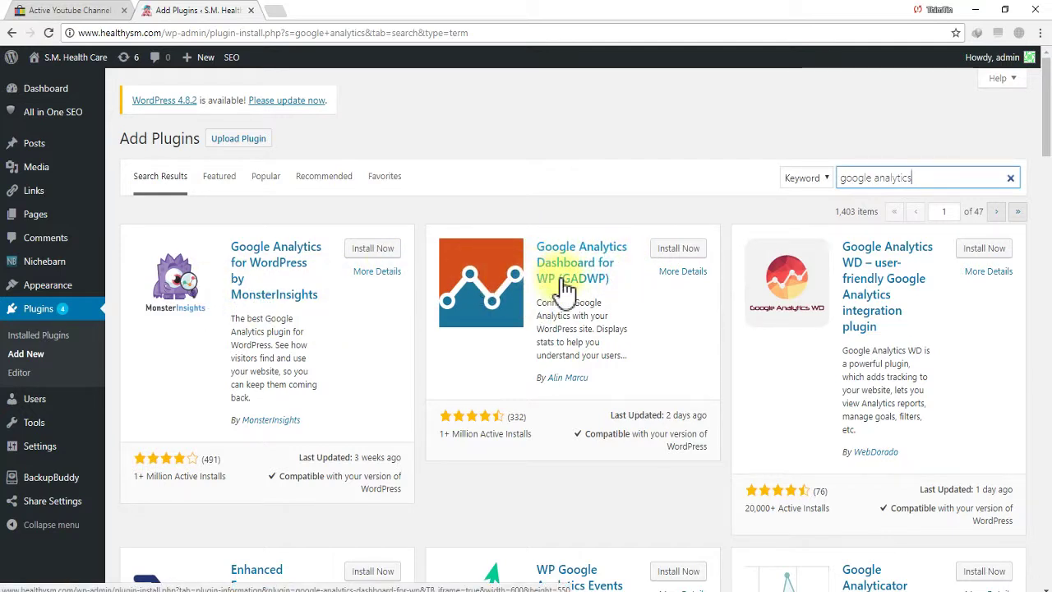
Install and activate the Google Analytics Dashboard for WP (GADWP) plugin and locate its entry among the installed plugins
click(679, 249)
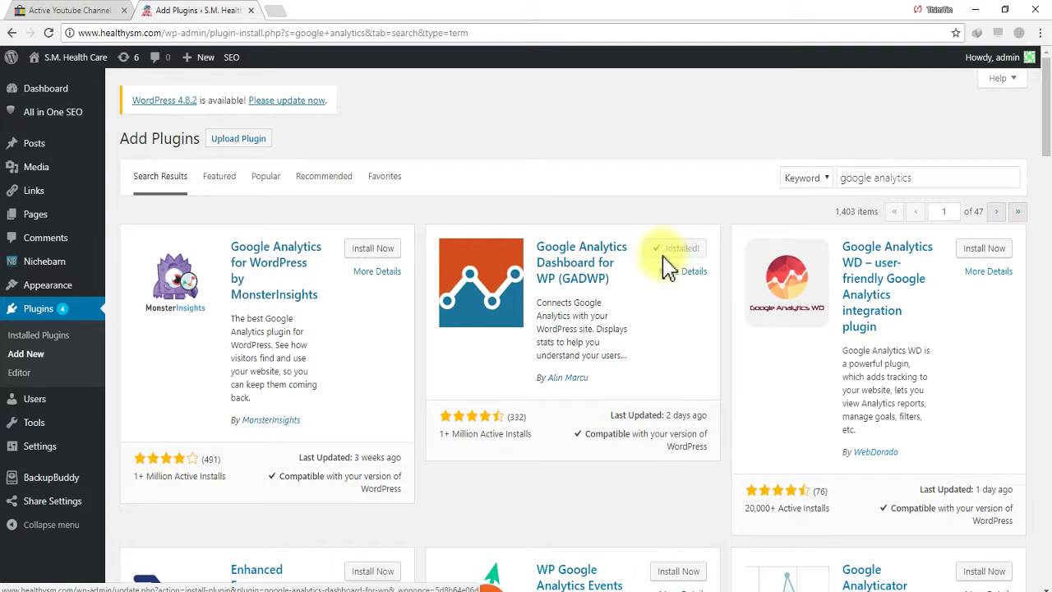
click(686, 250)
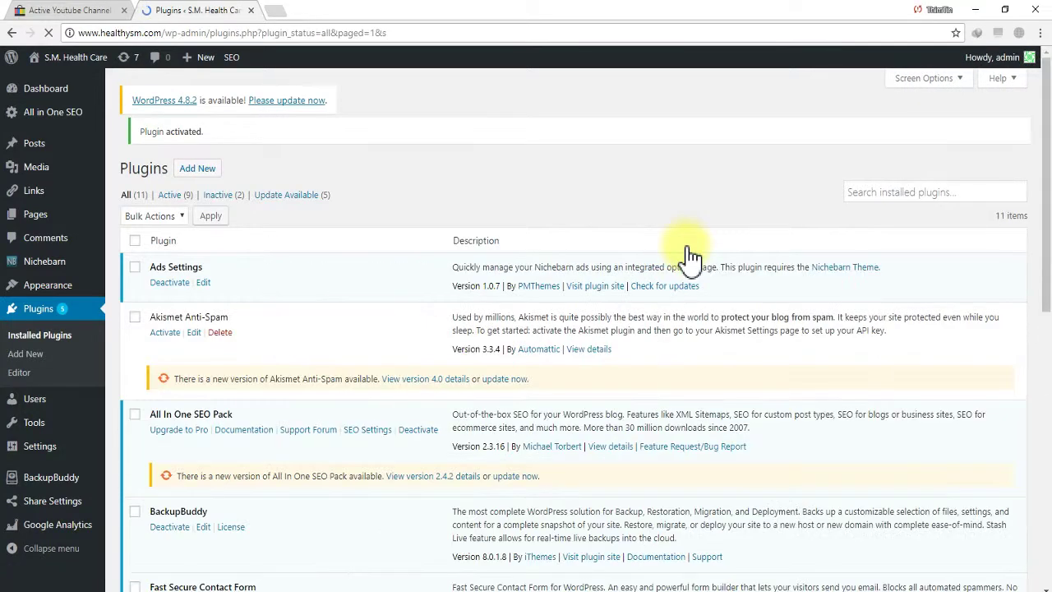
scroll(346, 288, down, 3)
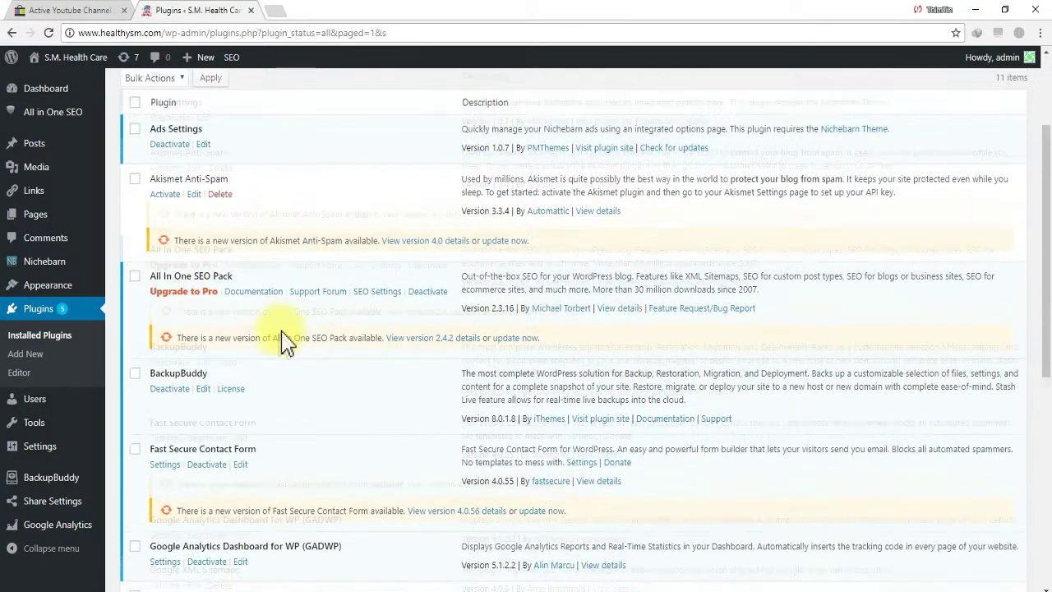
mouse_move(82, 525)
scroll(82, 526, down, 2)
scroll(82, 526, down, 2)
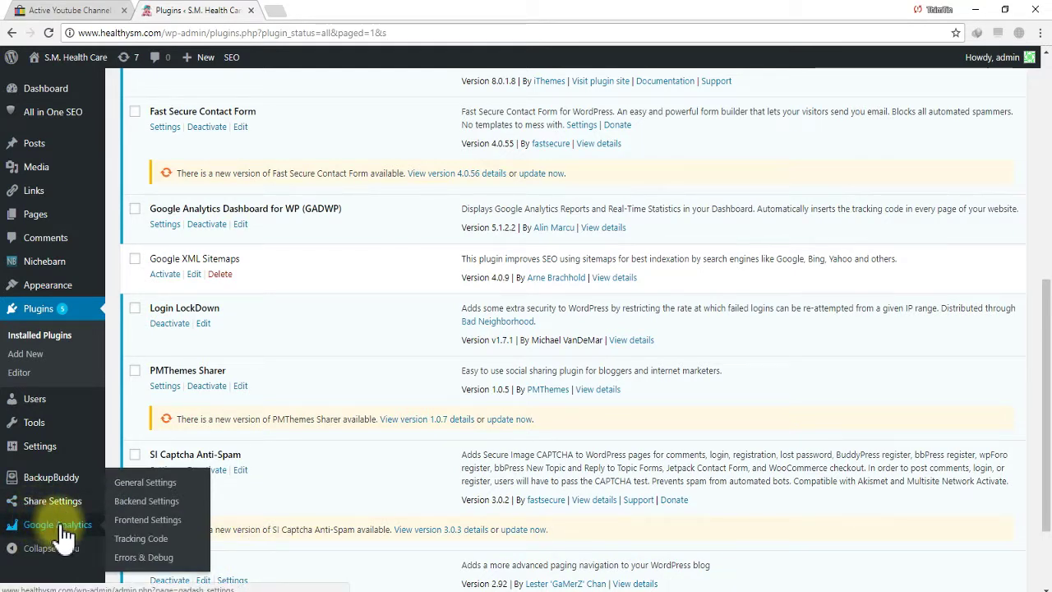
Open the site's dashboard and find the Google Analytics Dashboard widget, collapsing it and expanding it again
click(72, 93)
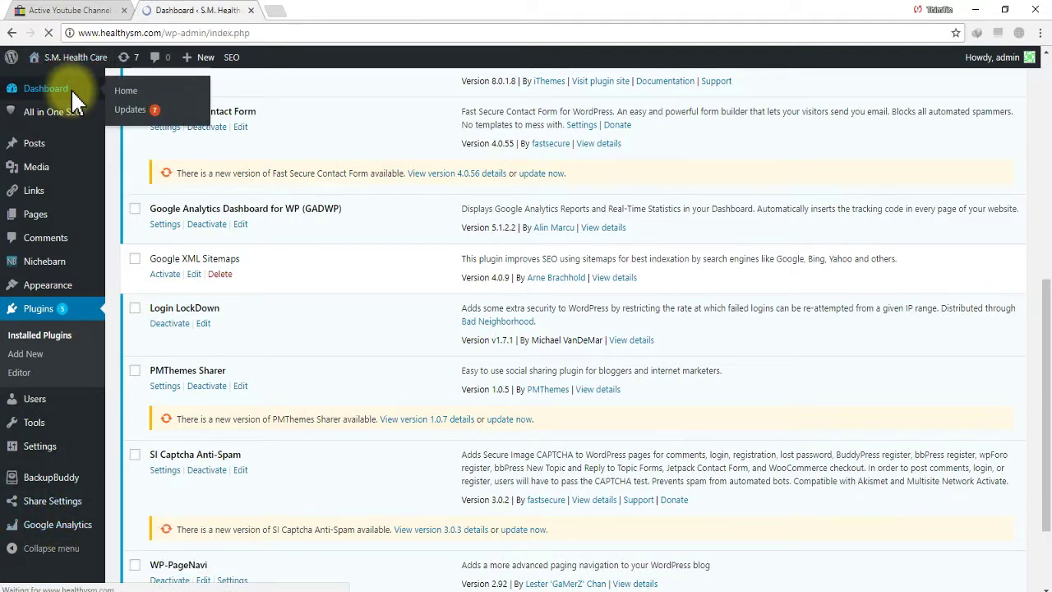
scroll(176, 189, down, 5)
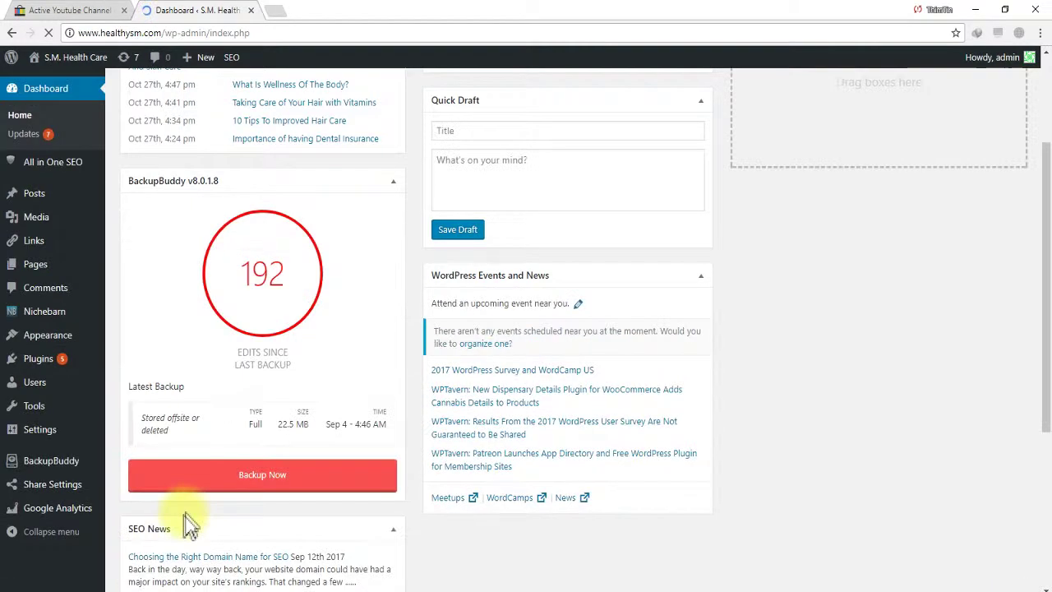
scroll(345, 461, down, 4)
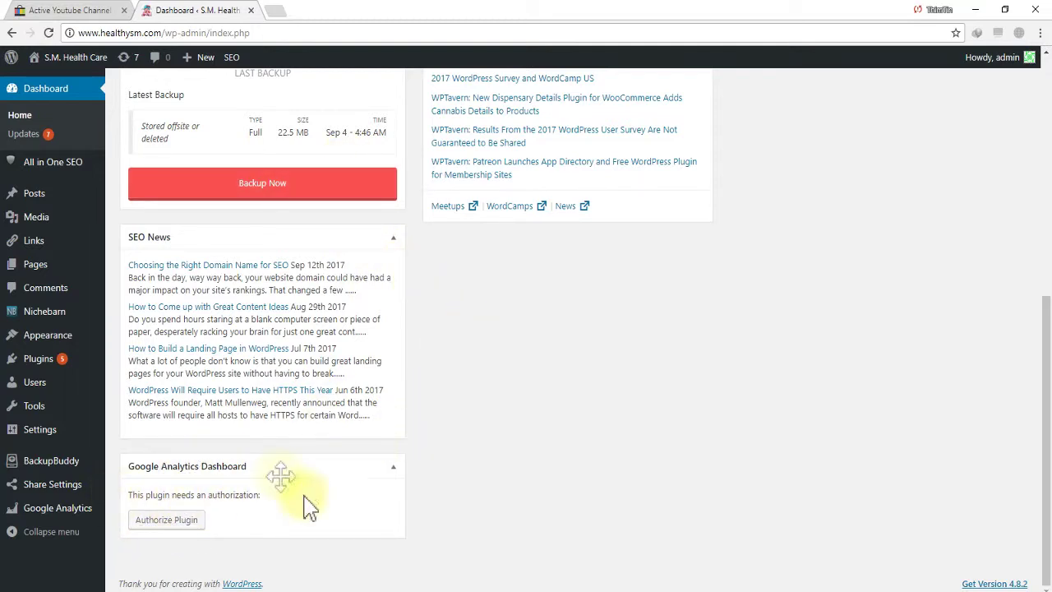
click(393, 471)
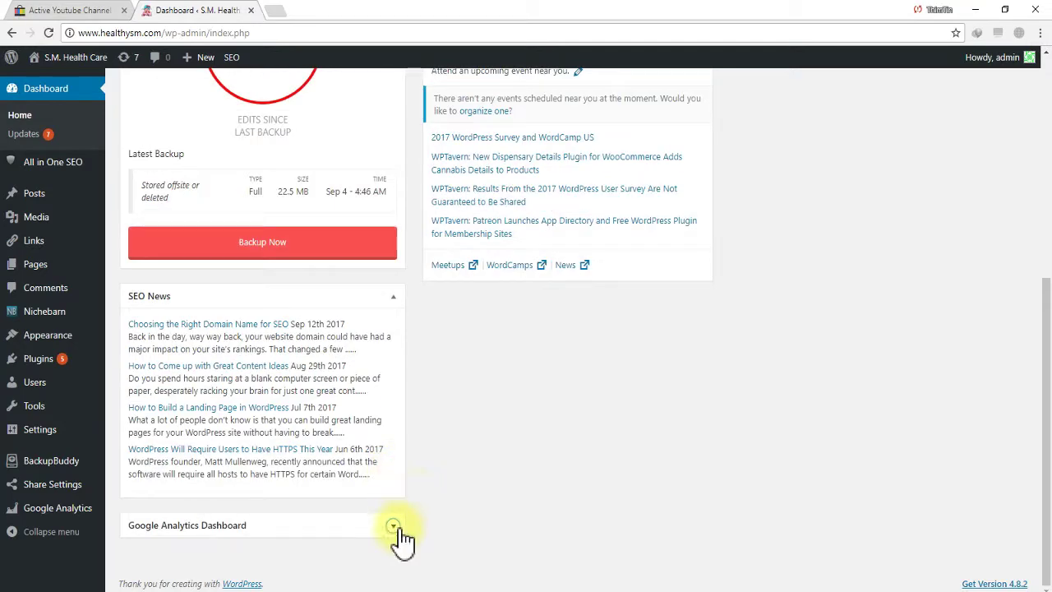
click(393, 526)
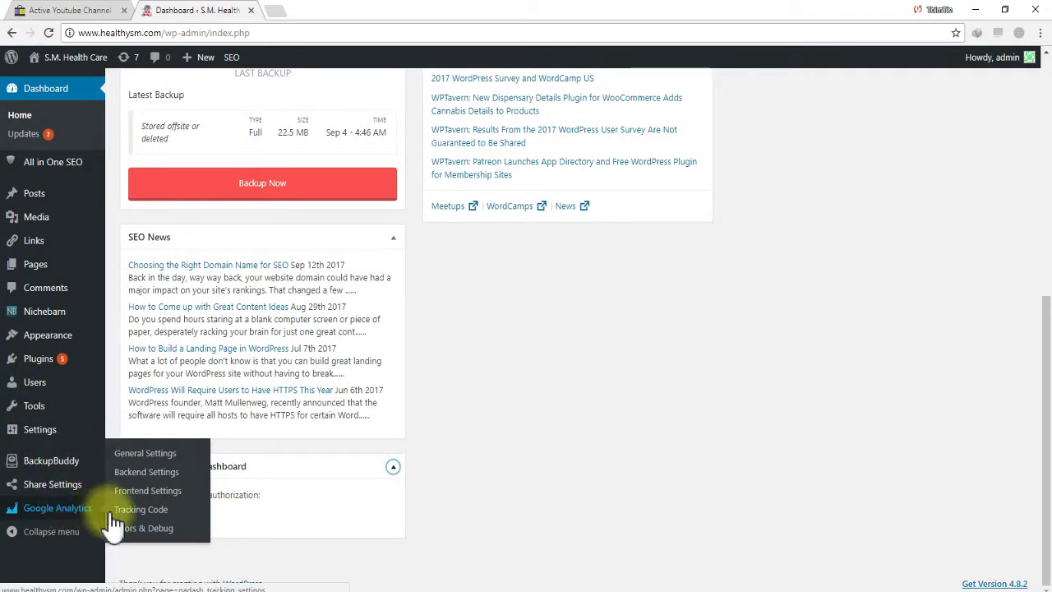
Open the Google Analytics plugin's general settings, start the plugin authorization and request an access code from Google
mouse_move(100, 495)
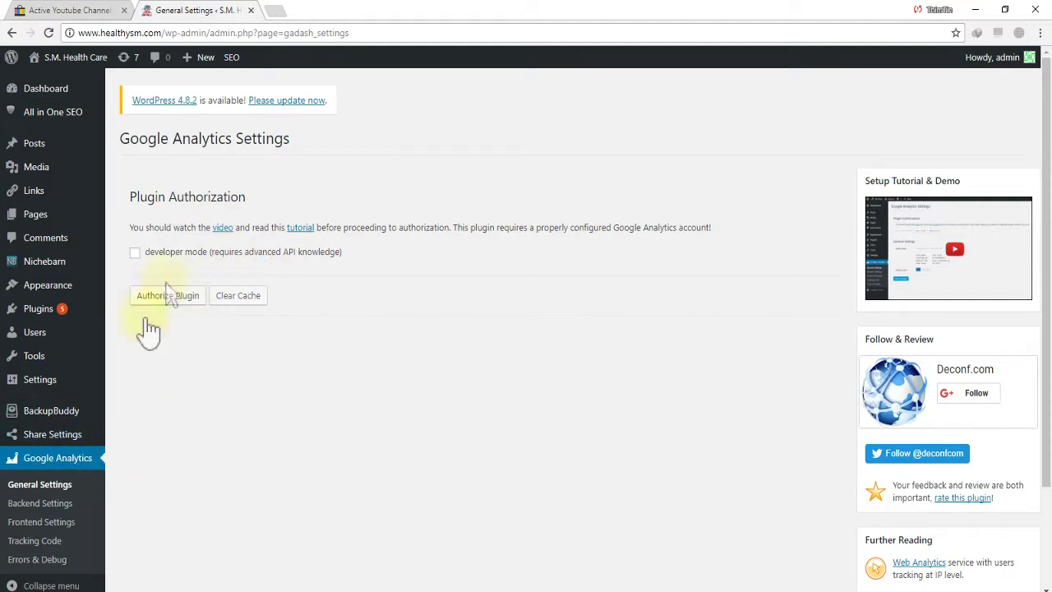
click(164, 301)
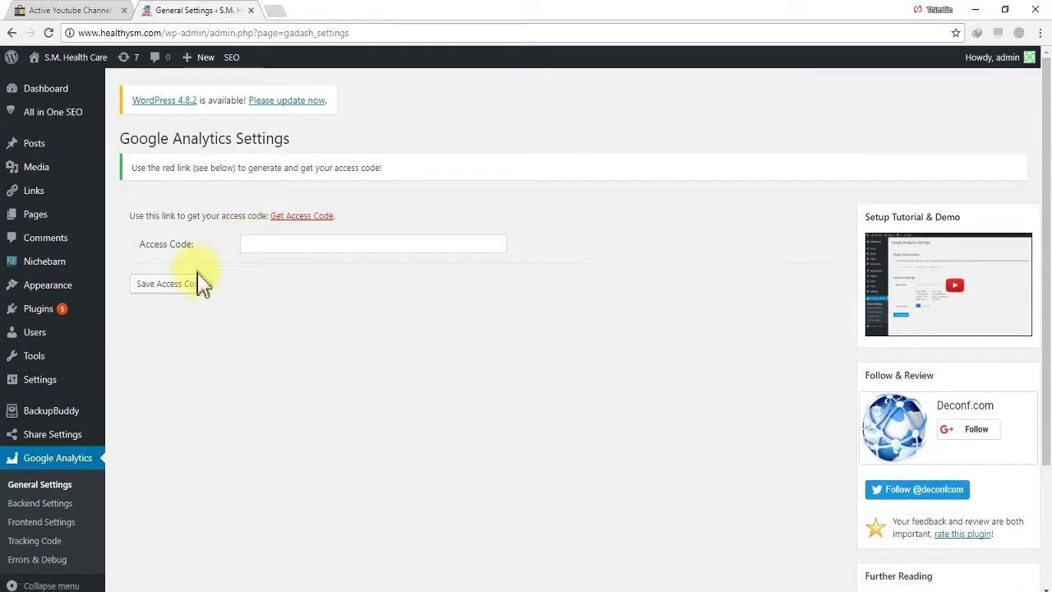
click(276, 240)
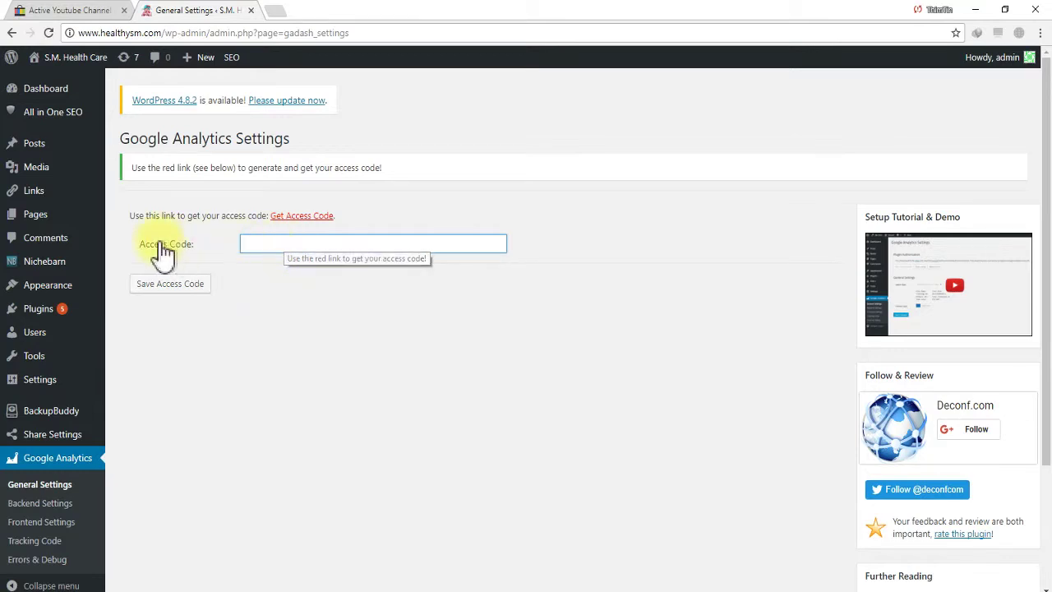
click(259, 244)
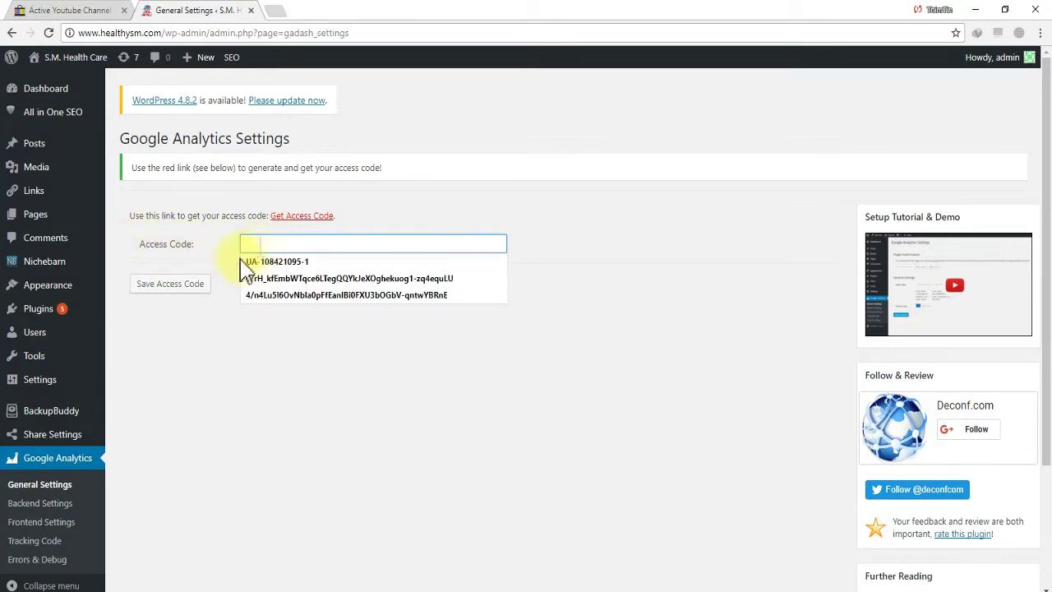
click(263, 423)
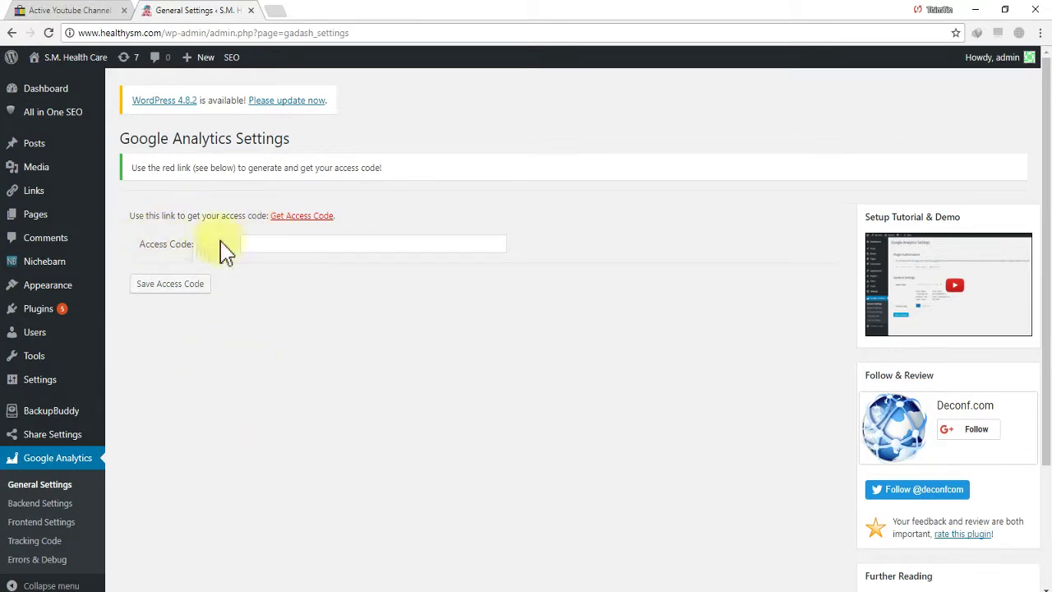
click(280, 216)
Choose the signed-in Google account and allow Google Analytics Dashboard for WP to view its Analytics data
click(222, 12)
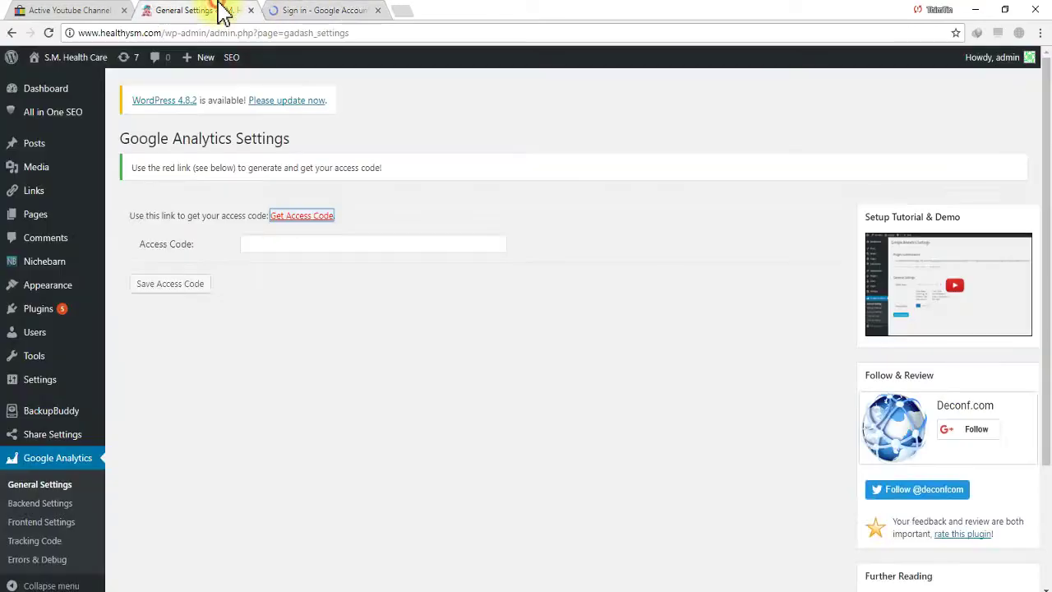
click(331, 12)
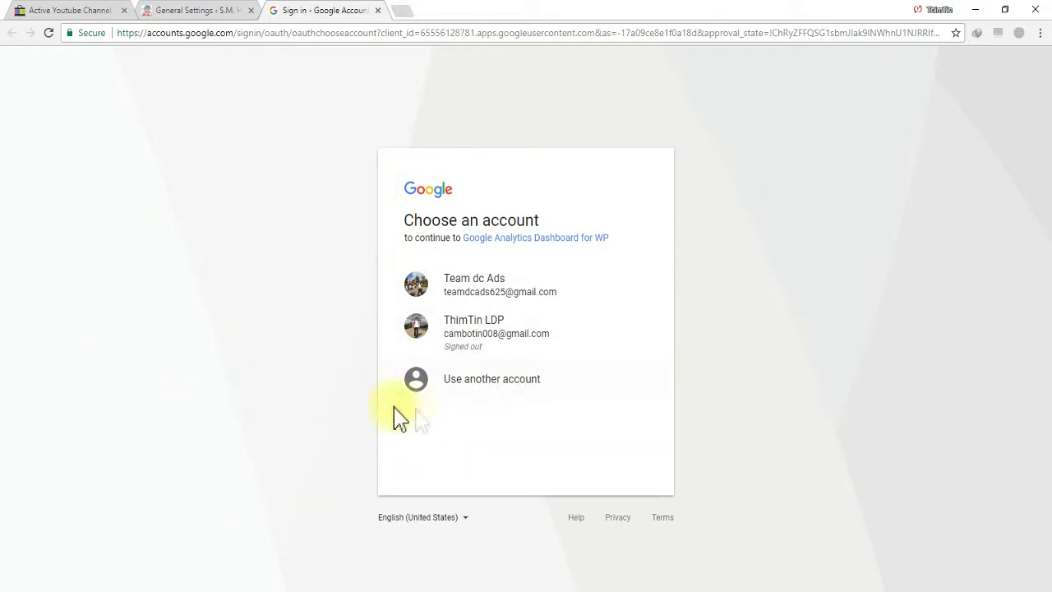
click(517, 301)
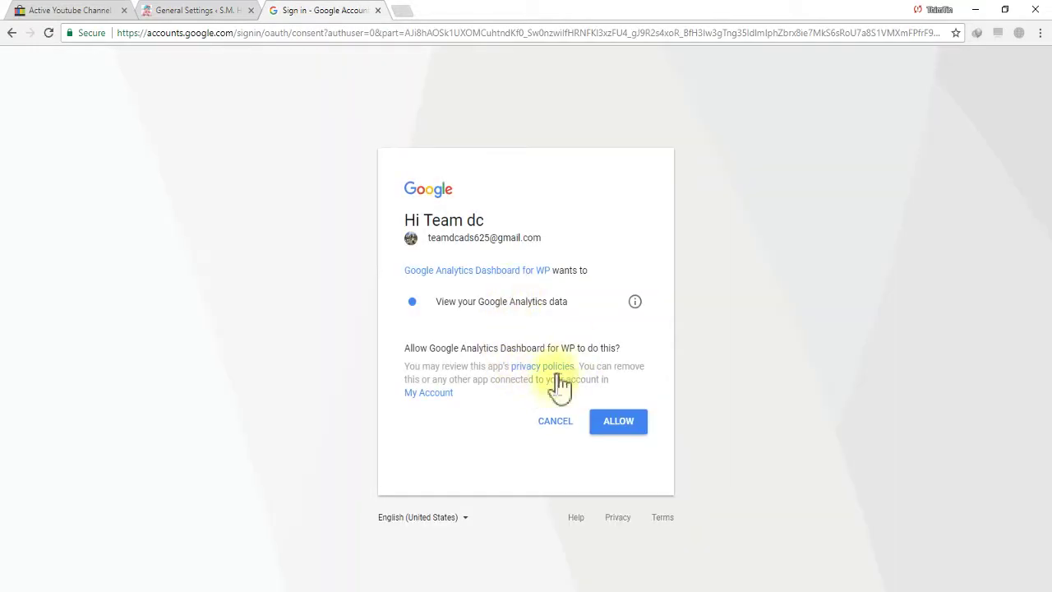
click(623, 426)
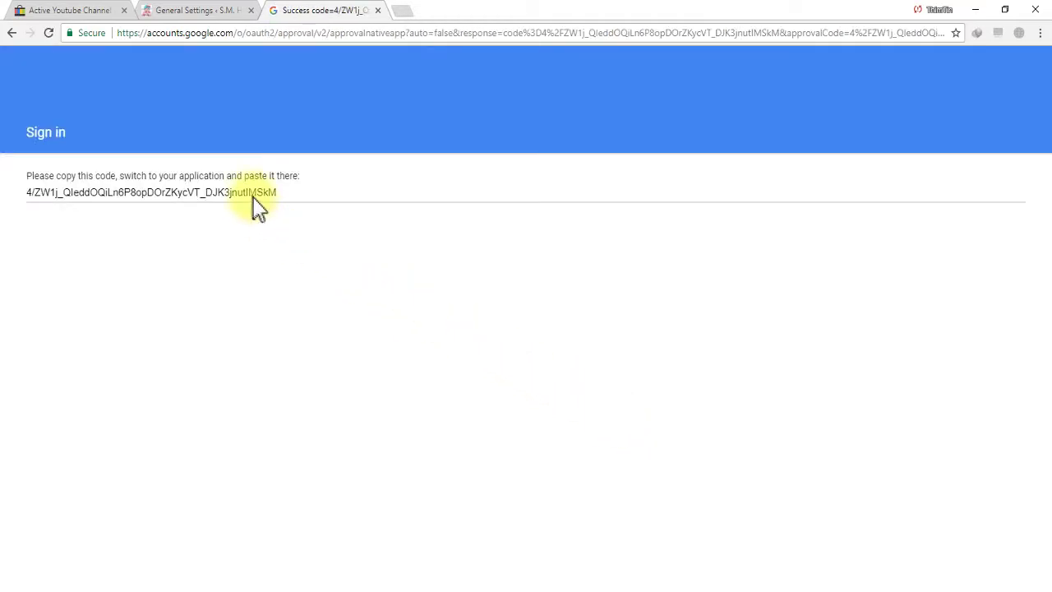
Copy the access code generated on the Google sign-in page
click(253, 197)
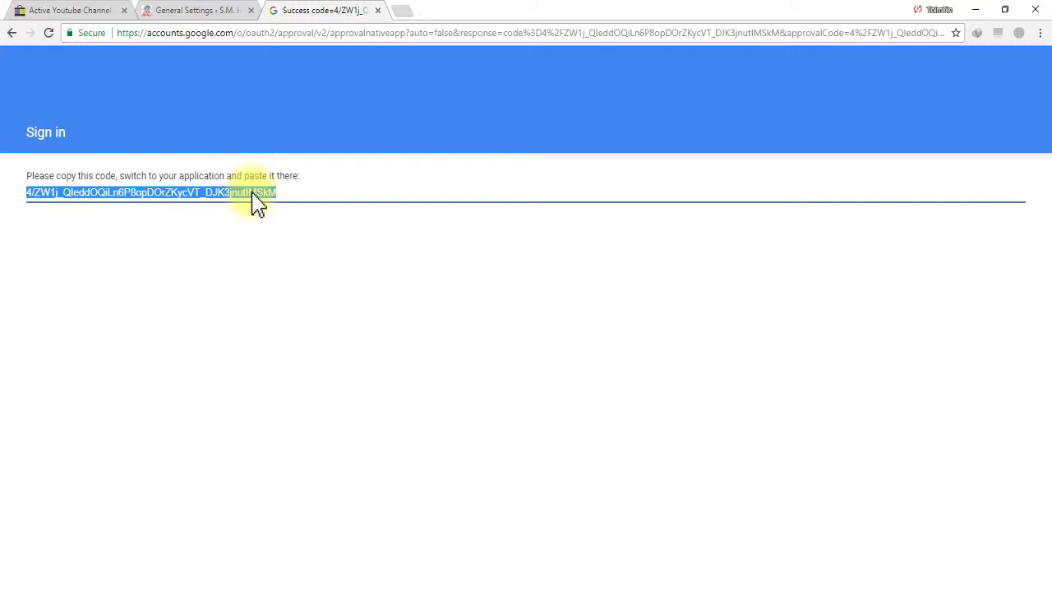
right_click(253, 197)
click(284, 204)
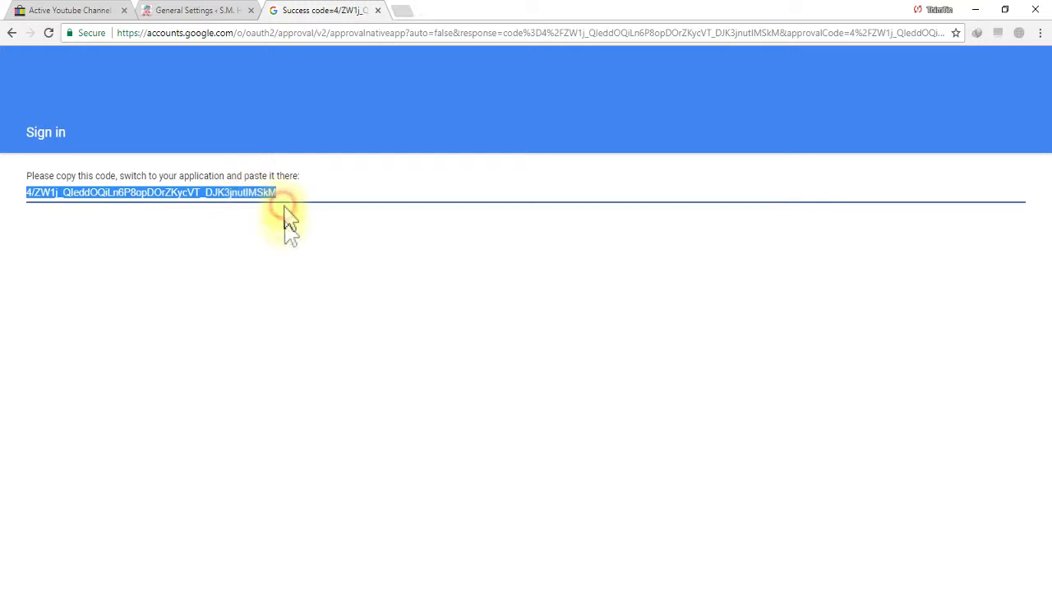
click(272, 202)
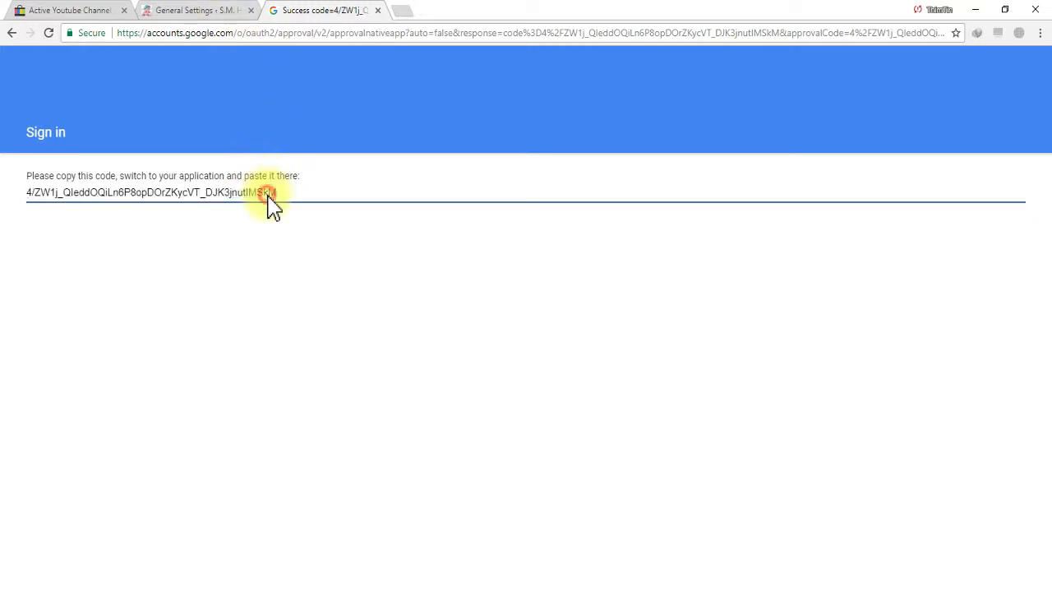
click(250, 206)
right_click(251, 206)
click(277, 205)
Paste the copied access code into the plugin's Access Code field and save it
click(200, 11)
click(277, 244)
click(310, 10)
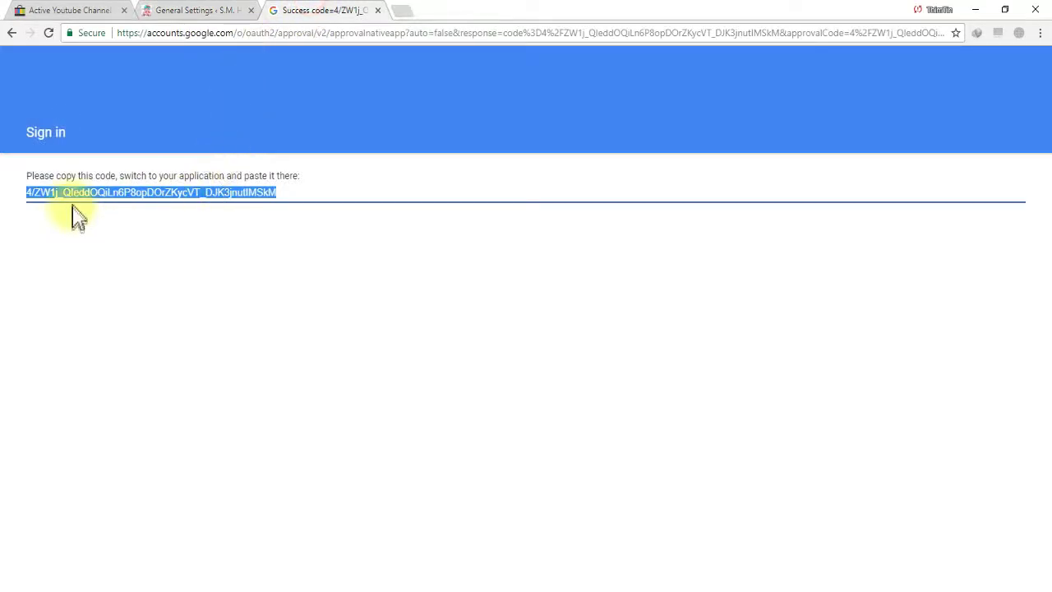
click(212, 10)
right_click(347, 244)
click(374, 325)
click(190, 286)
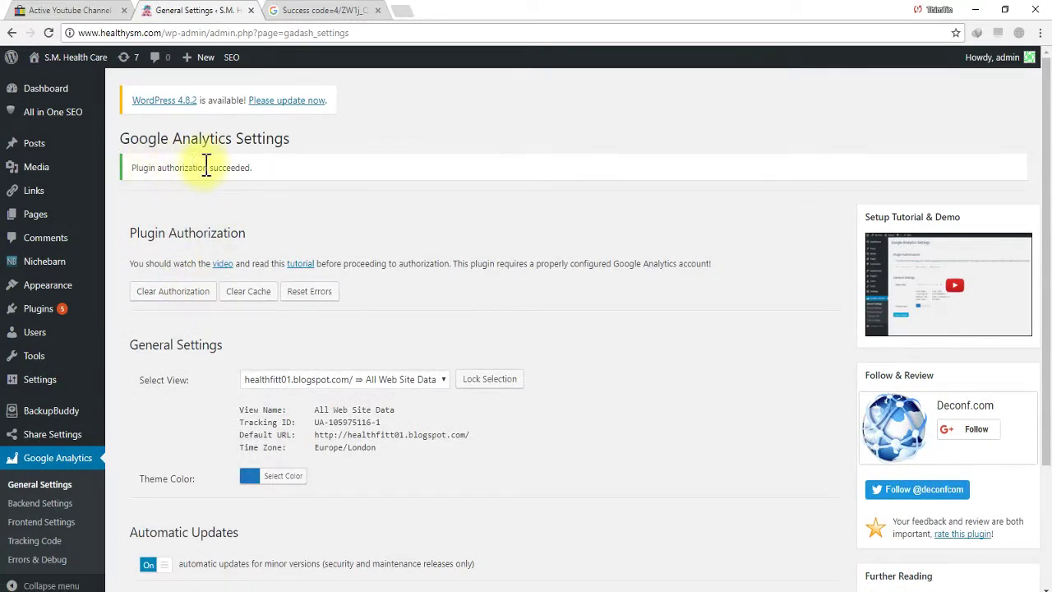
Set the view to healthandinsurances.com ⇒ All Web Site Data and save the plugin's general settings
drag(263, 181, 99, 169)
click(197, 197)
scroll(258, 340, down, 2)
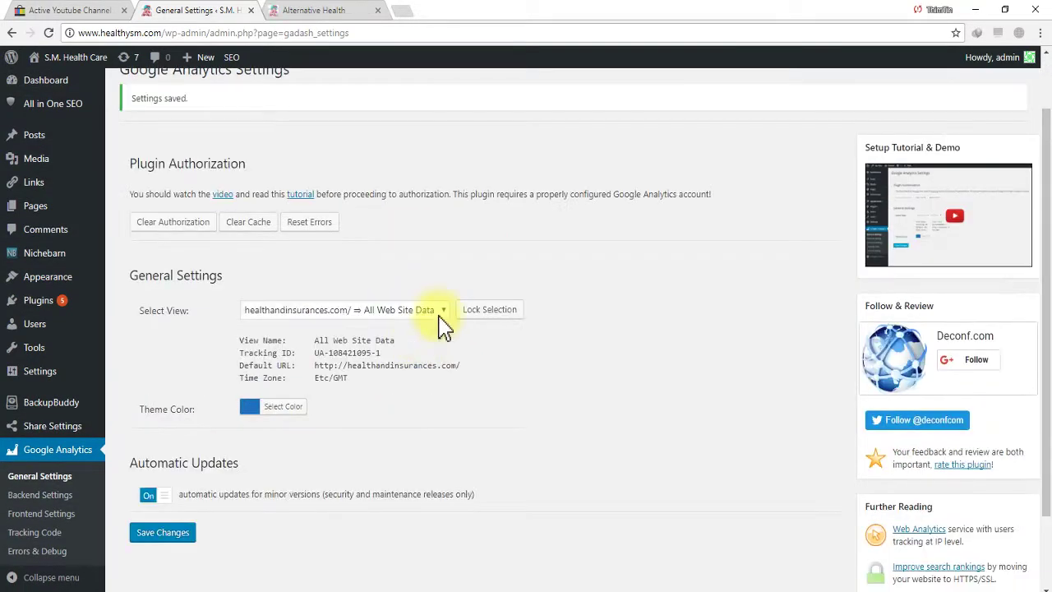
click(168, 534)
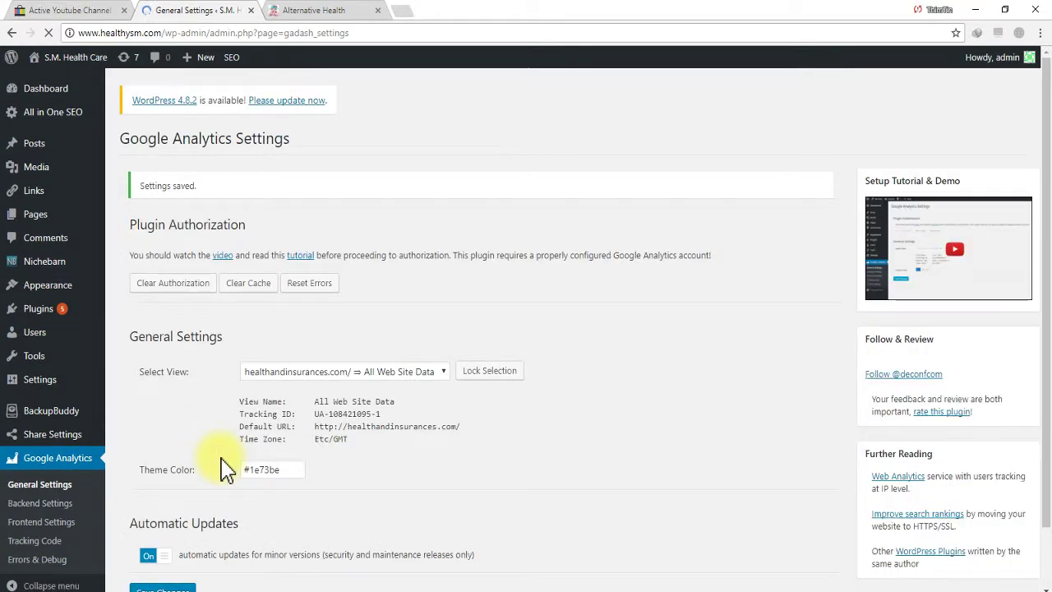
Open the plugin's tracking code settings, set the tracking type to Analytics and save the changes
click(47, 545)
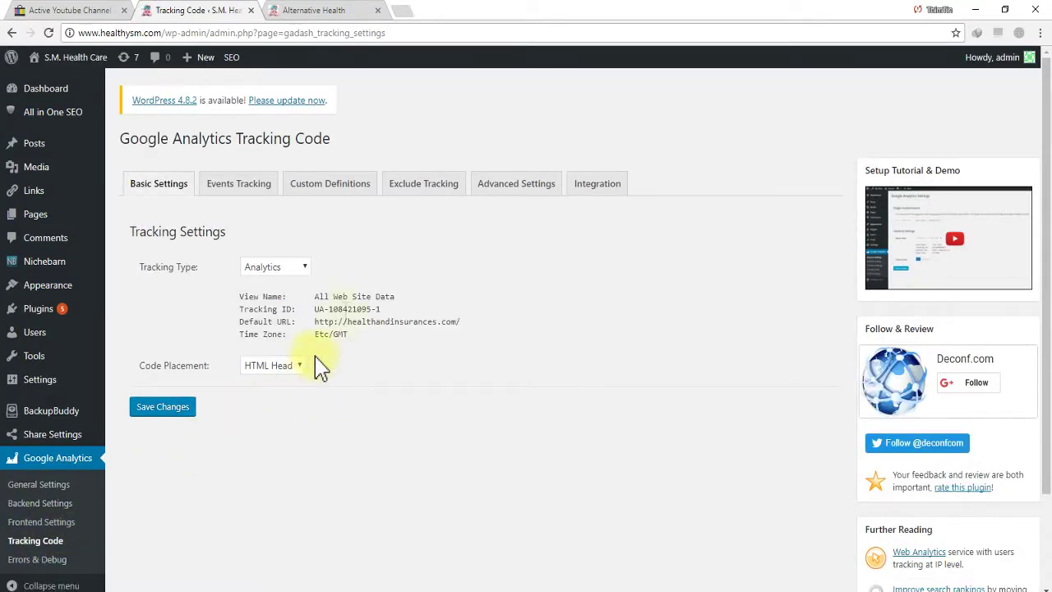
click(304, 270)
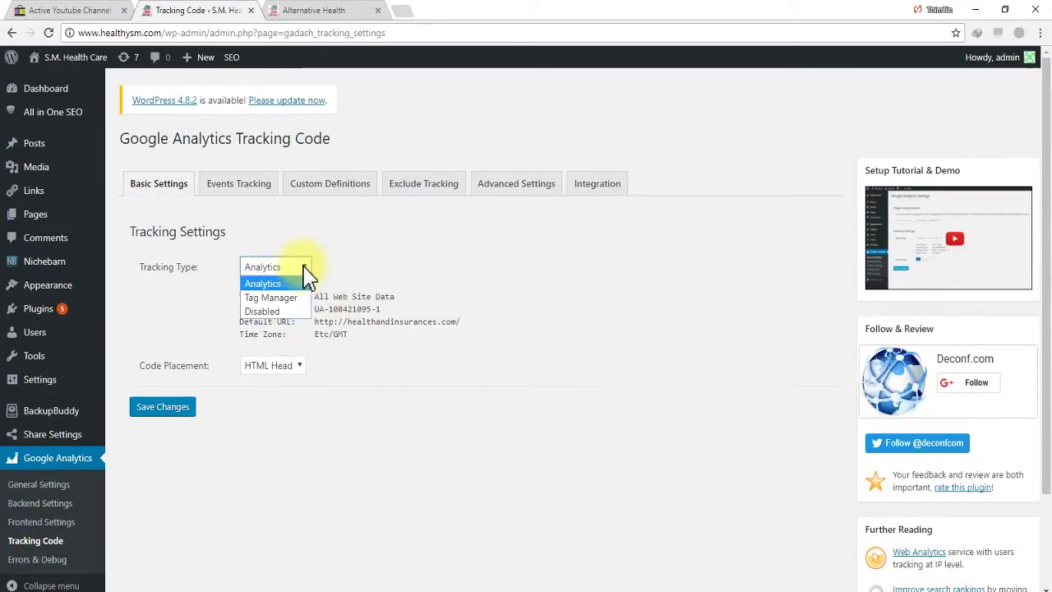
click(304, 268)
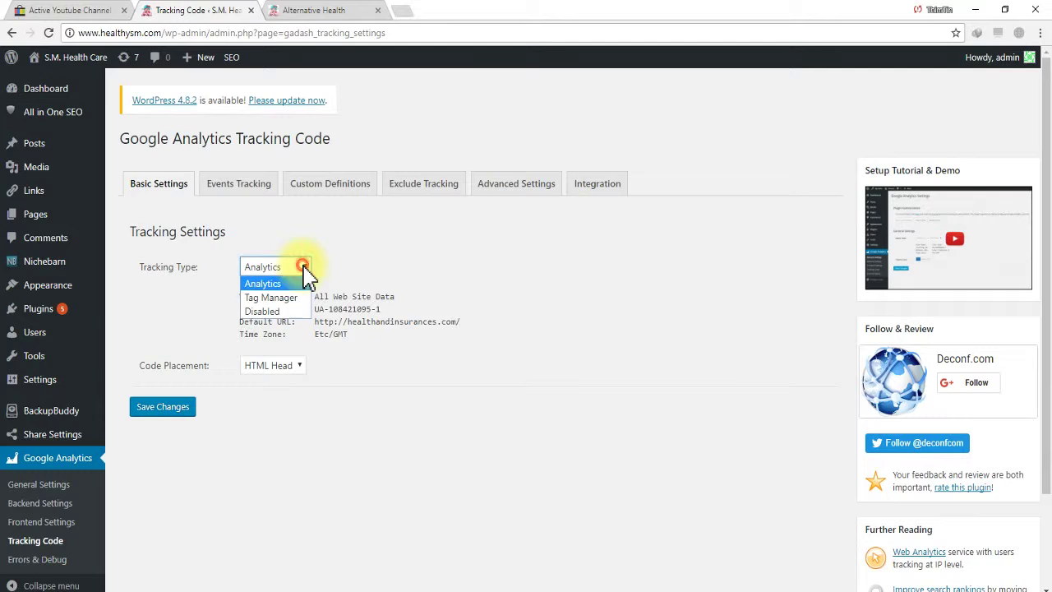
click(273, 285)
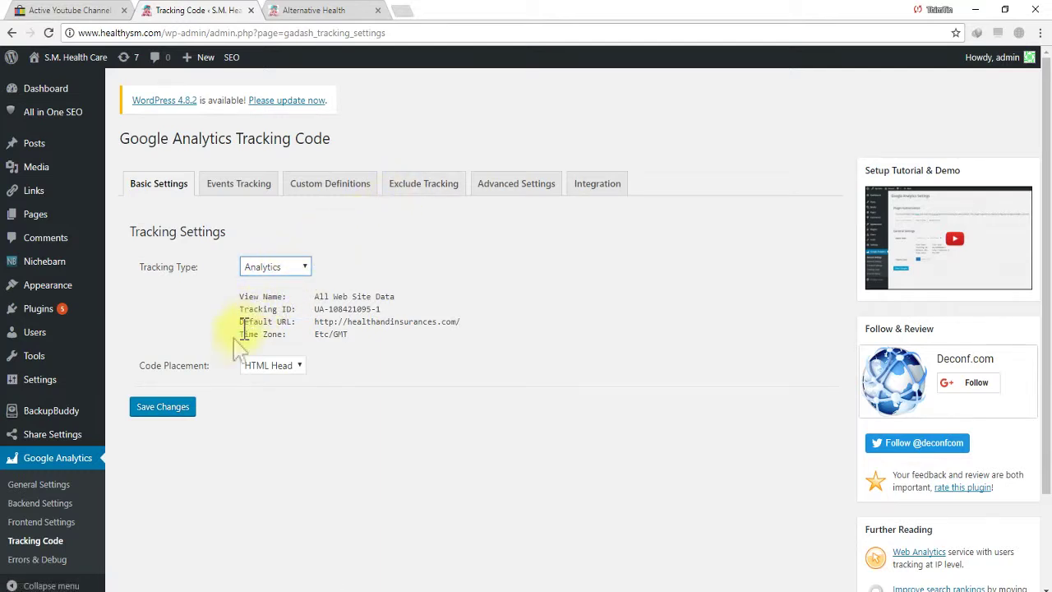
click(176, 409)
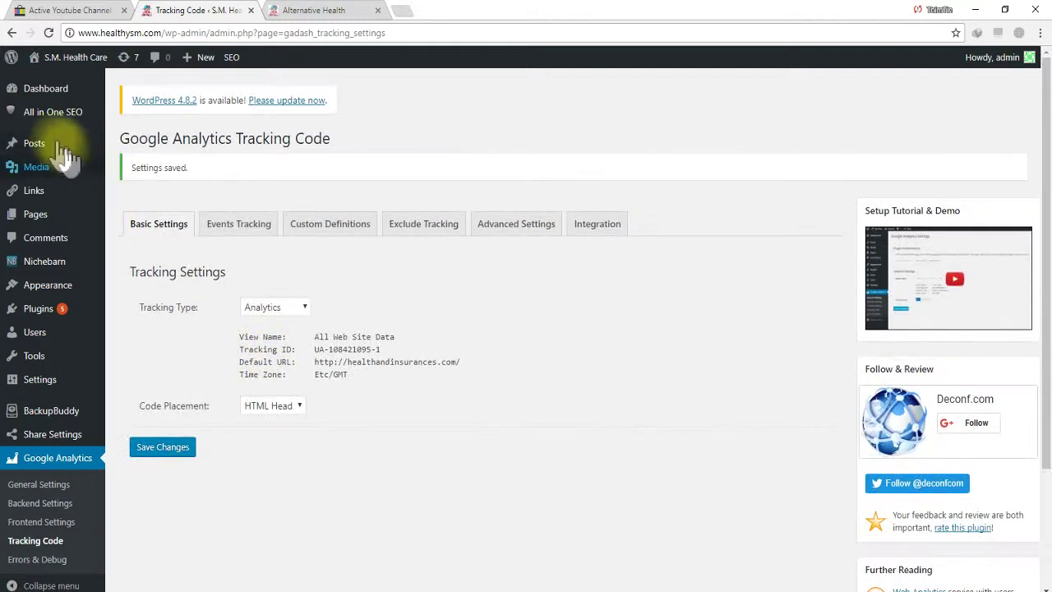
Return to the dashboard and examine the Google Analytics widget's sessions chart and statistics for the last 30 days
click(50, 89)
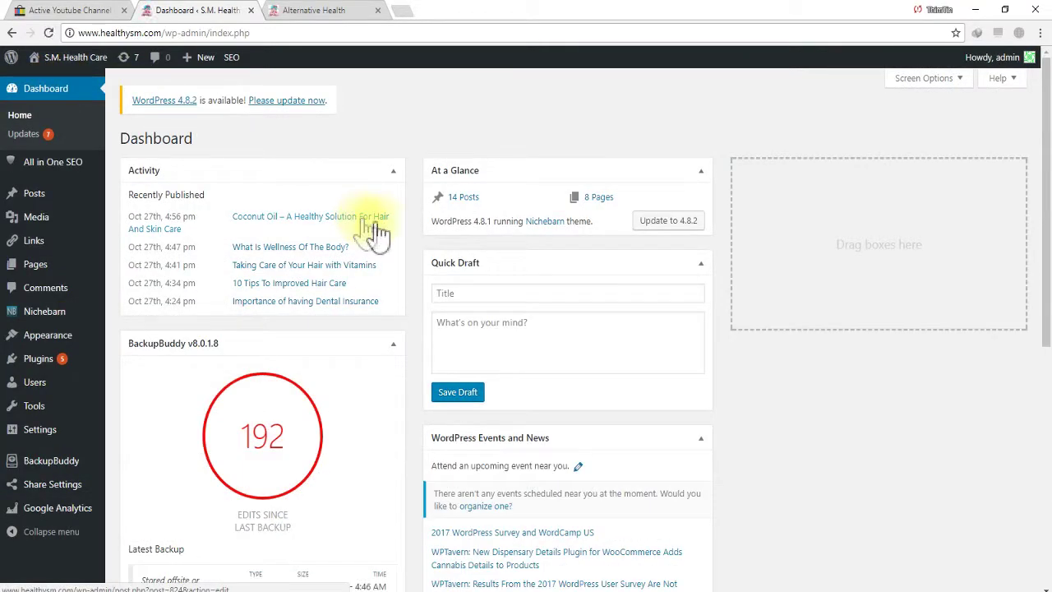
scroll(382, 295, down, 3)
scroll(380, 296, down, 3)
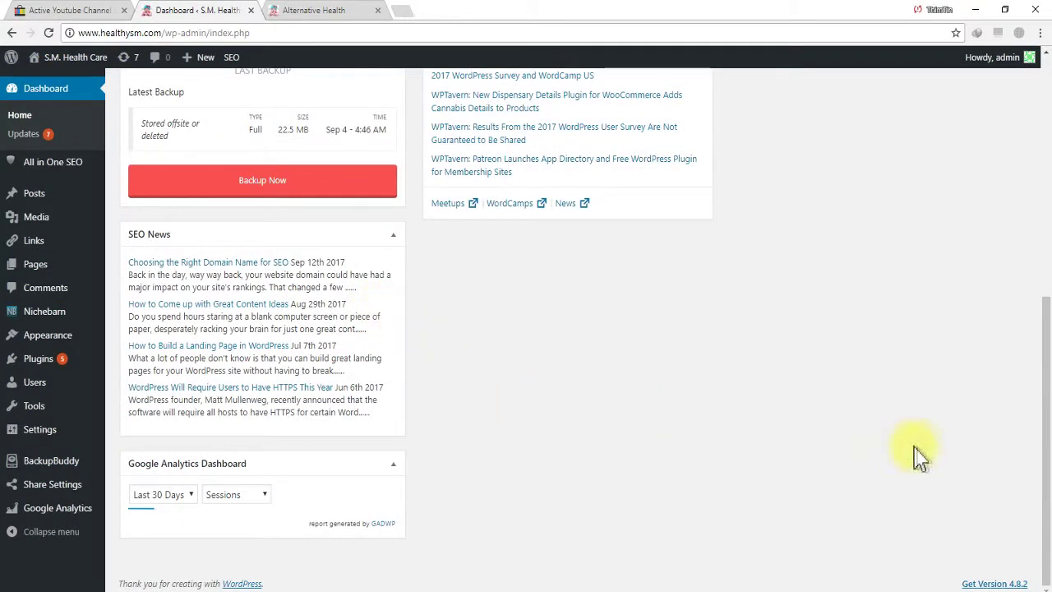
click(190, 500)
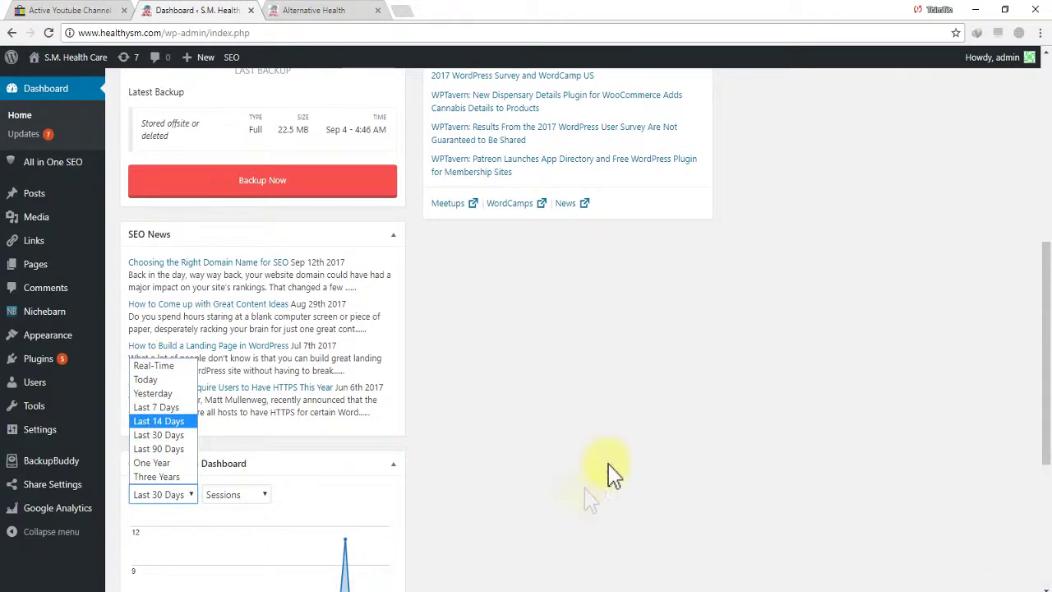
scroll(625, 444, down, 3)
mouse_move(347, 263)
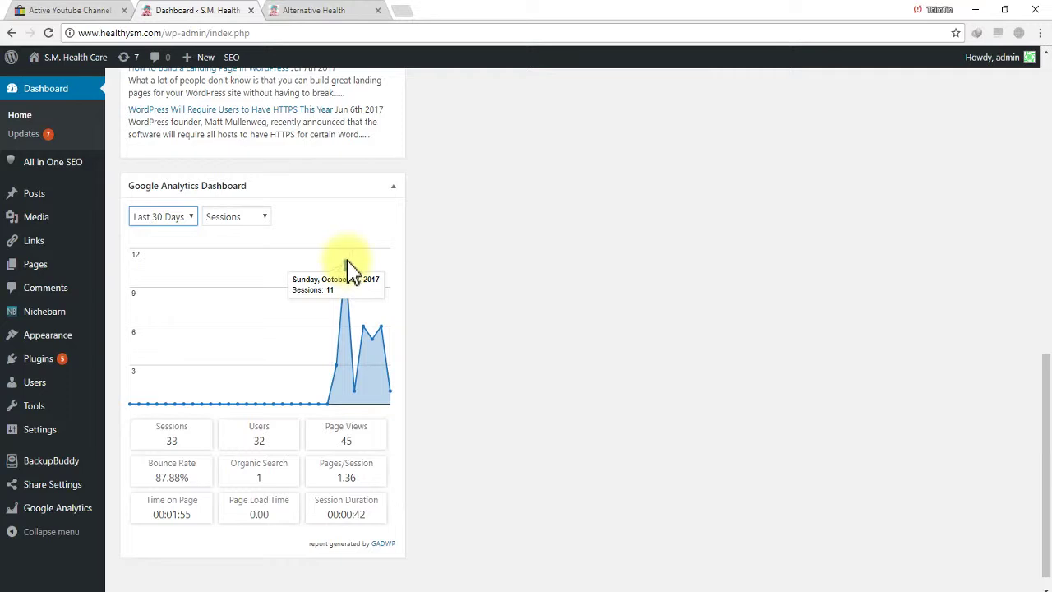
double_click(258, 442)
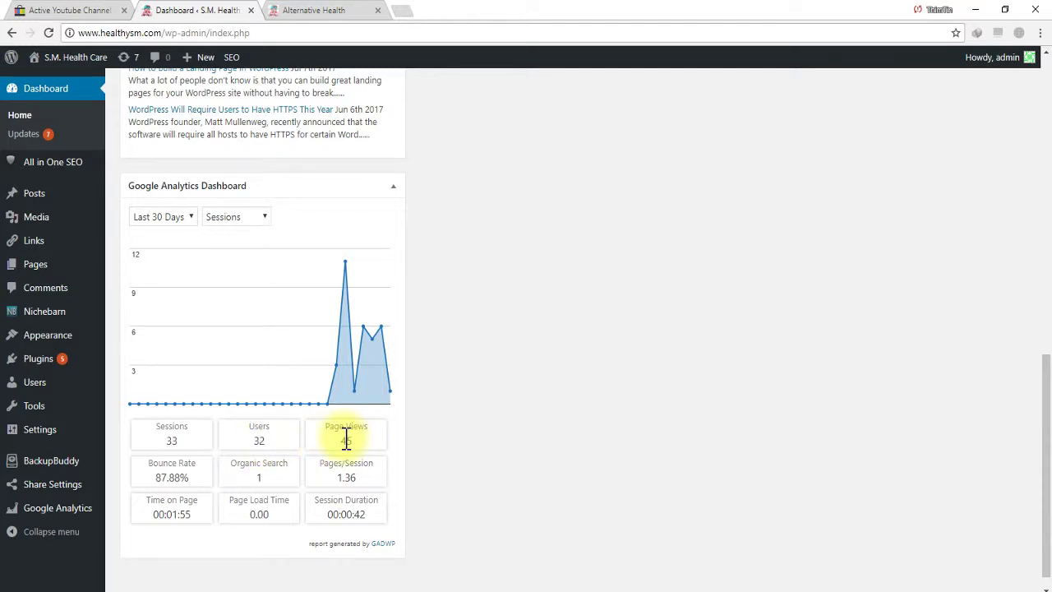
scroll(356, 409, down, 1)
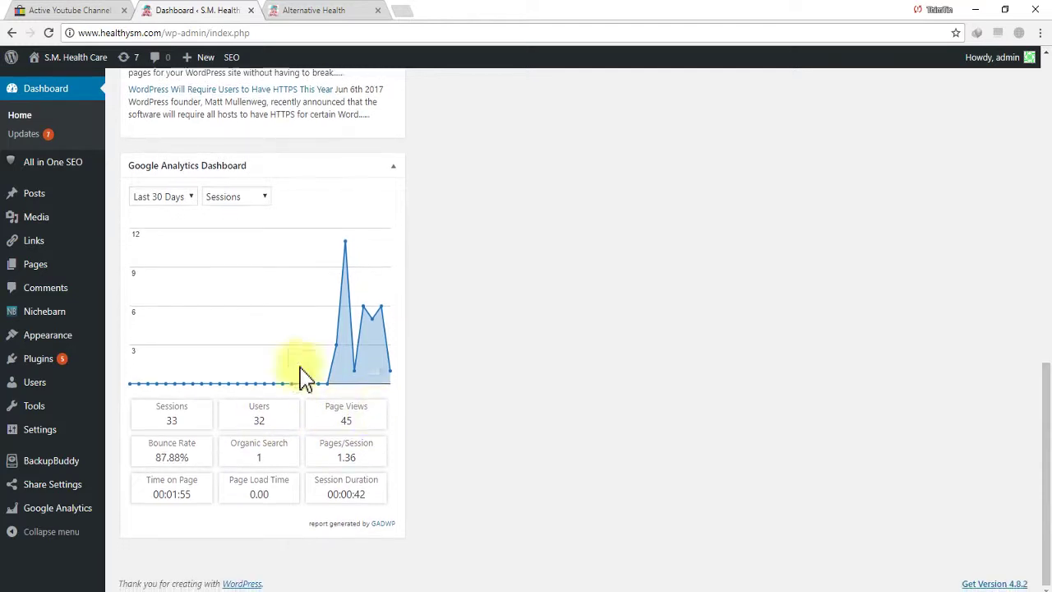
Switch the Google Analytics widget's report period to Today and view its sessions chart and statistics
click(189, 200)
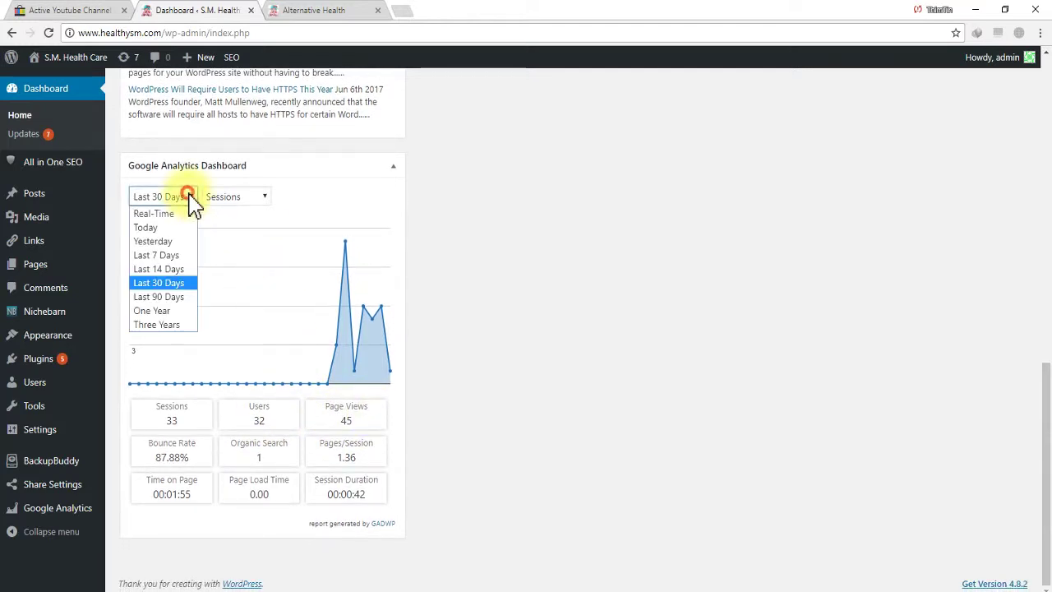
click(163, 230)
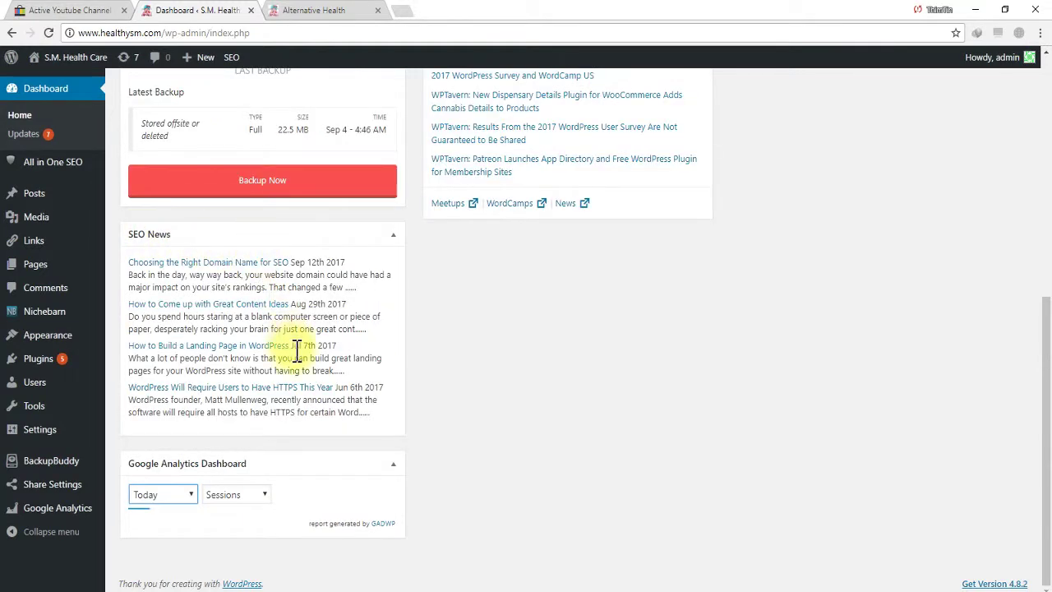
scroll(172, 526, down, 4)
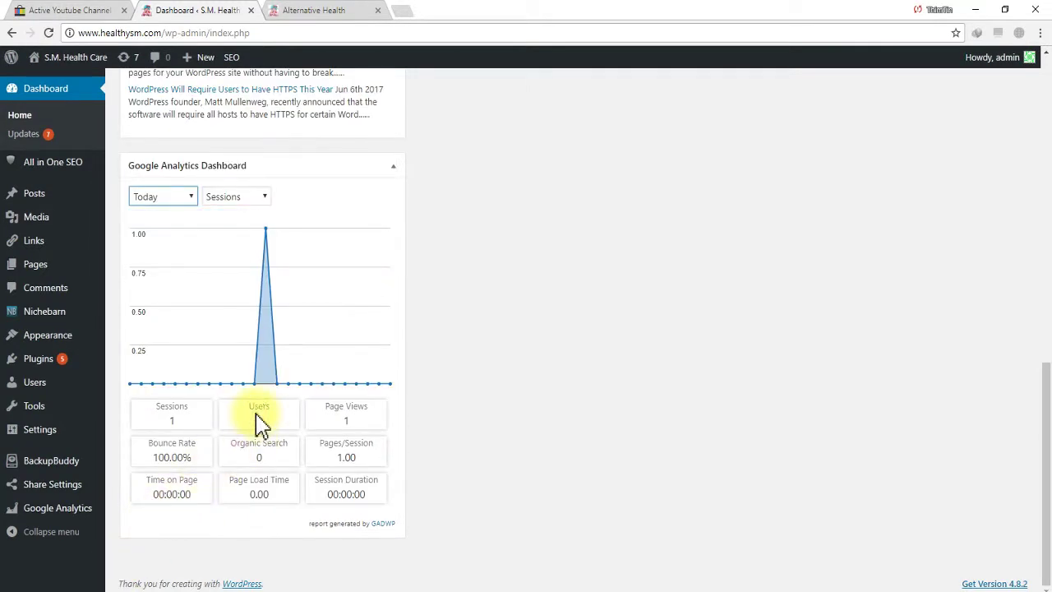
Examine today's page views, organic search and pages-per-session figures in the Google Analytics widget, and review the available report metrics
double_click(346, 420)
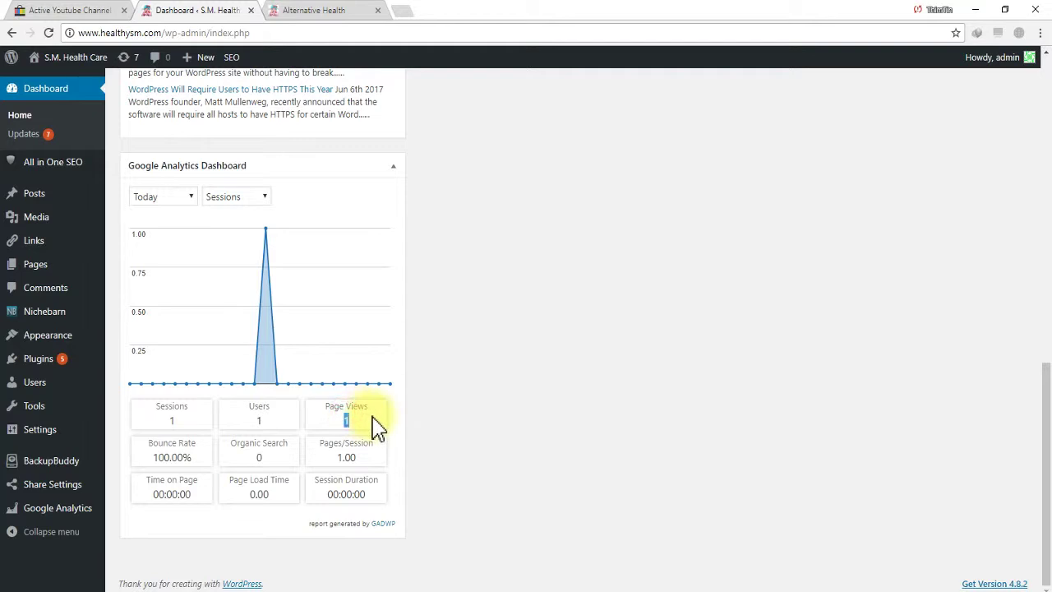
scroll(376, 430, up, 2)
click(266, 335)
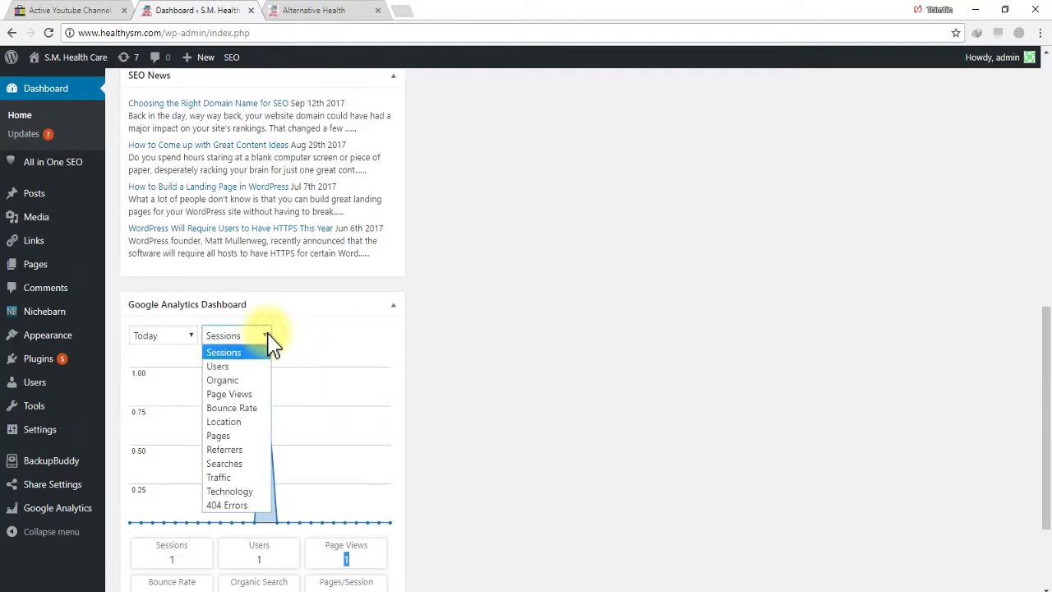
click(399, 400)
scroll(399, 403, down, 2)
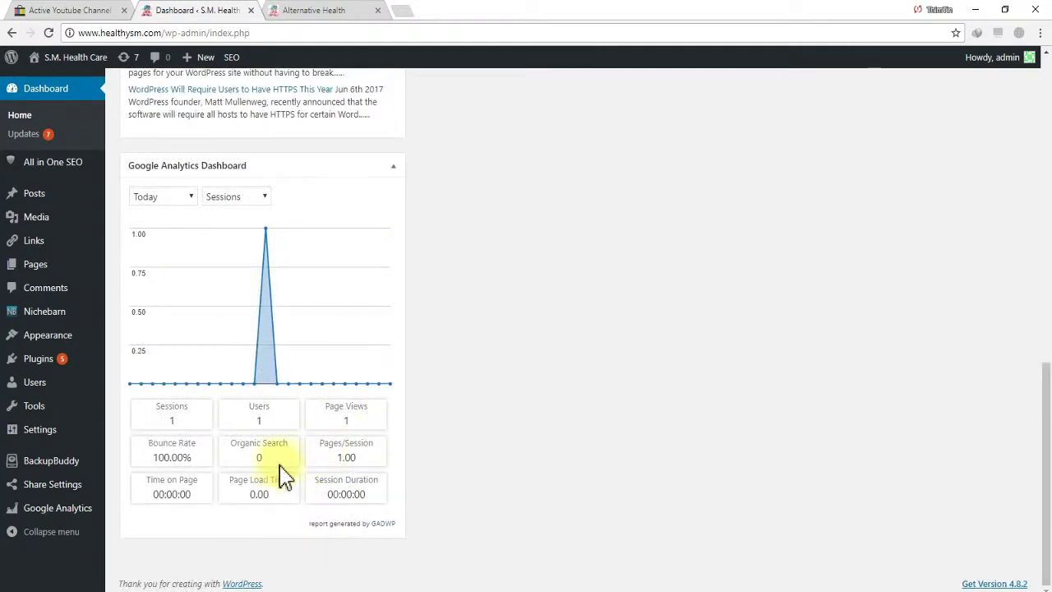
double_click(260, 458)
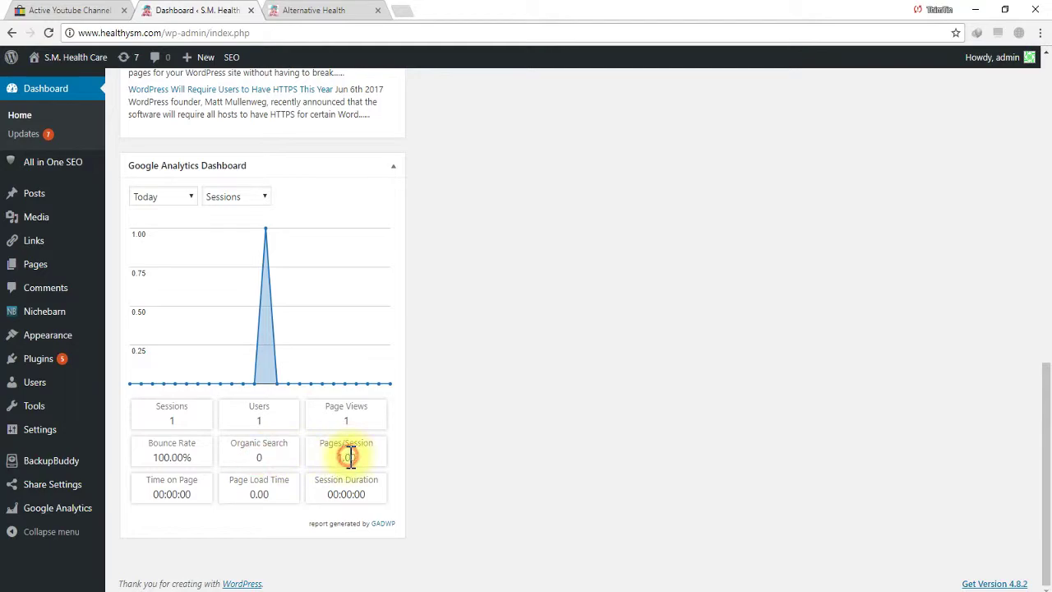
scroll(258, 422, up, 3)
scroll(247, 395, down, 3)
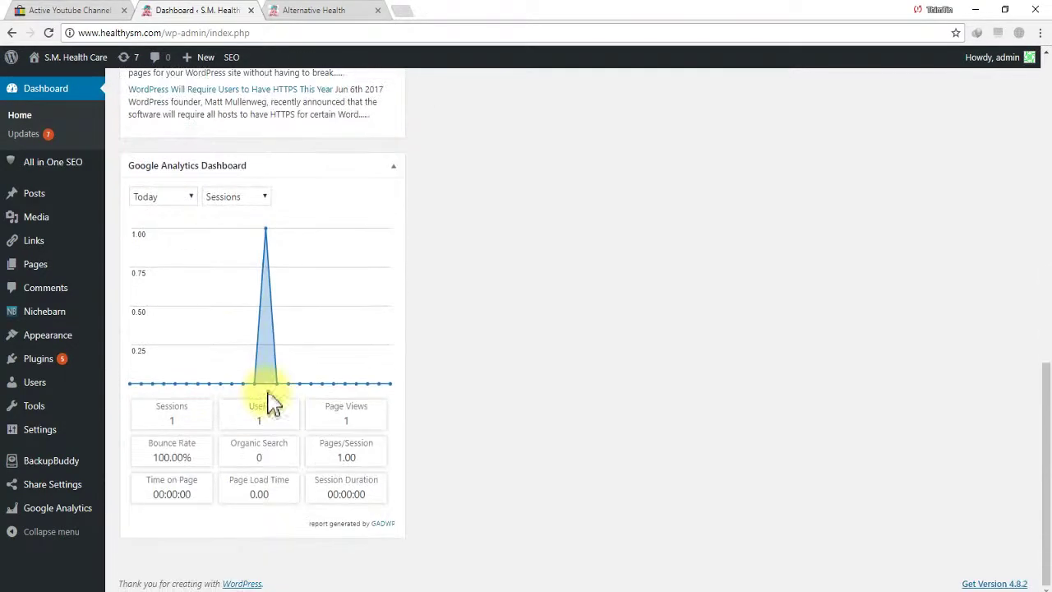
scroll(275, 383, up, 4)
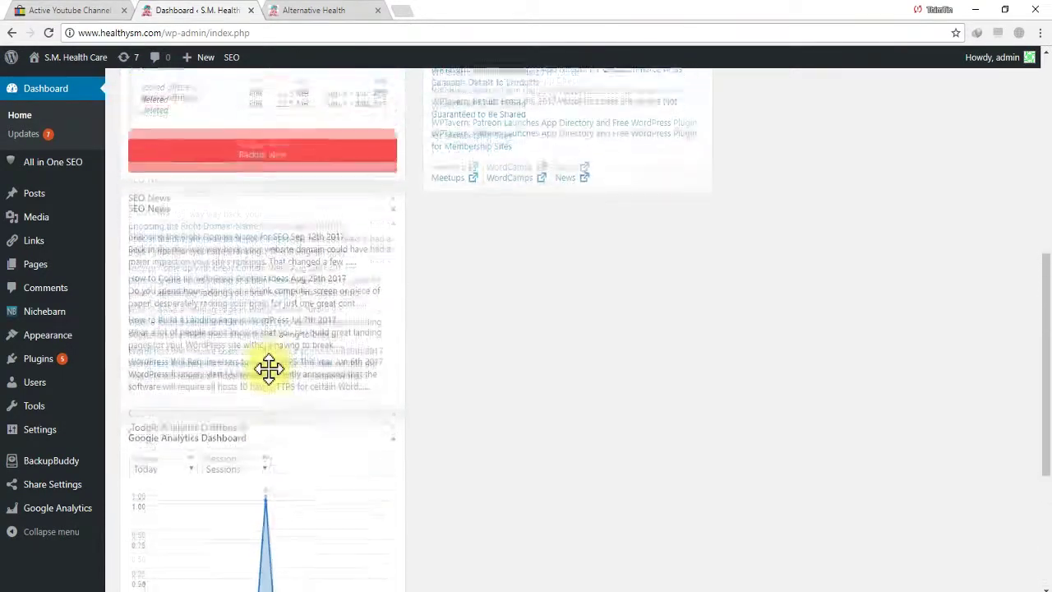
scroll(269, 369, down, 2)
scroll(258, 400, down, 2)
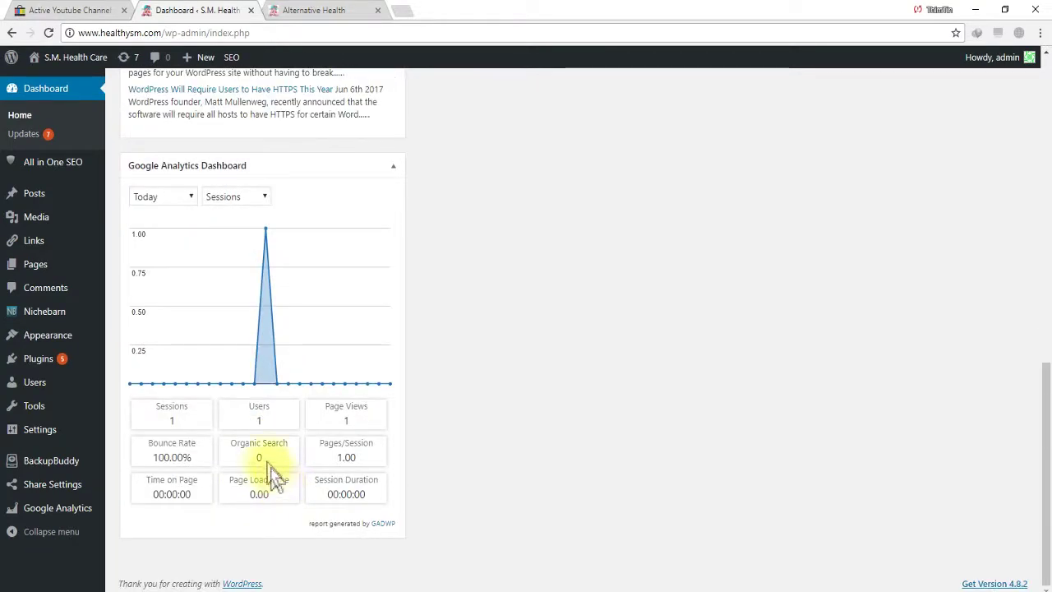
scroll(268, 460, up, 1)
scroll(269, 441, down, 1)
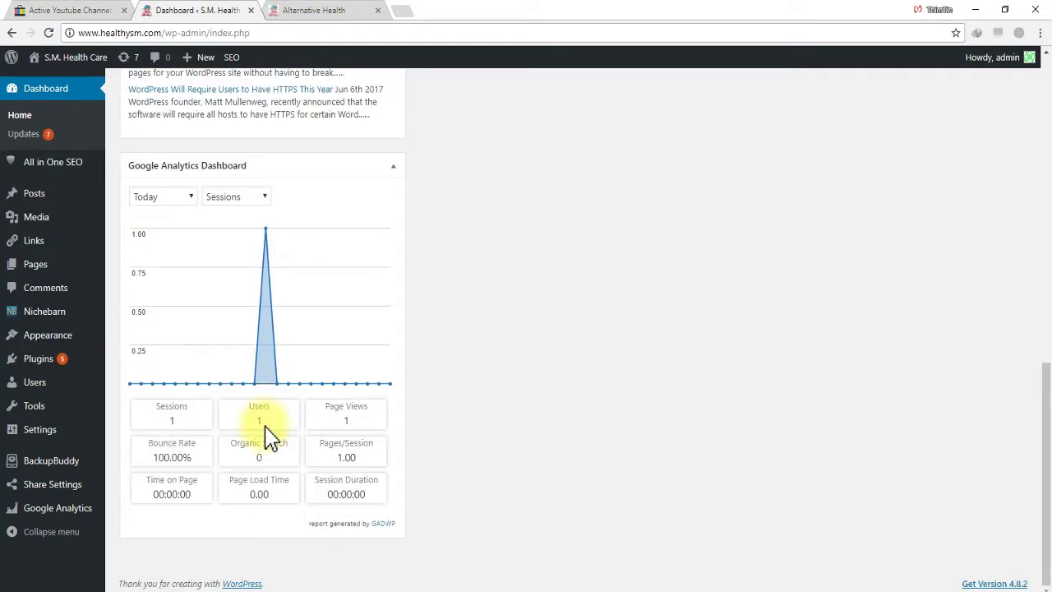
scroll(246, 402, up, 2)
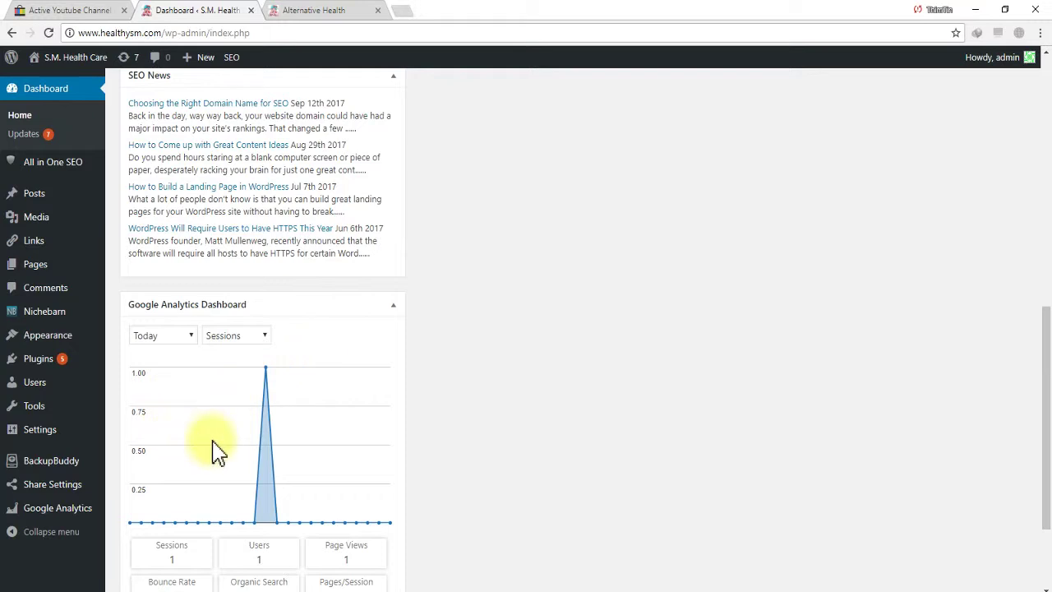
Switch the Google Analytics widget's report period to Real-Time and view the live visitor and traffic source figures
scroll(201, 353, down, 1)
click(189, 267)
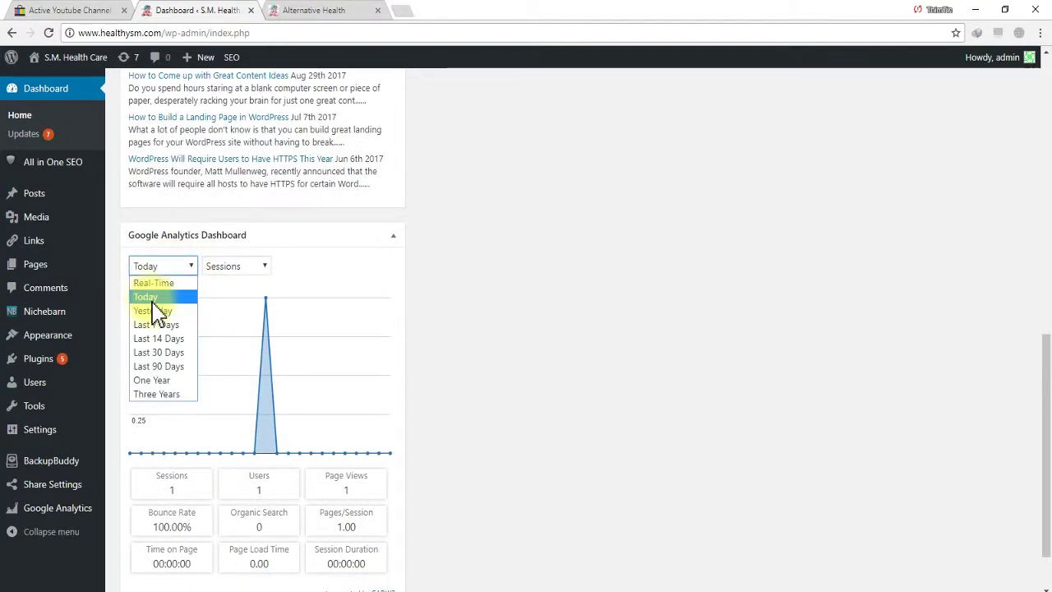
click(156, 283)
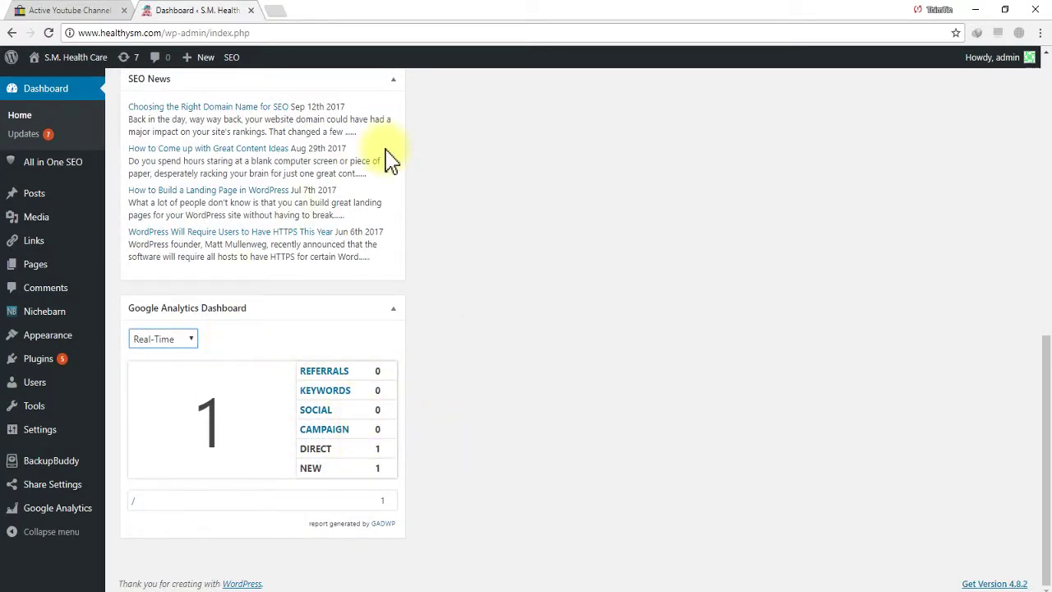
scroll(394, 181, up, 2)
scroll(401, 212, up, 4)
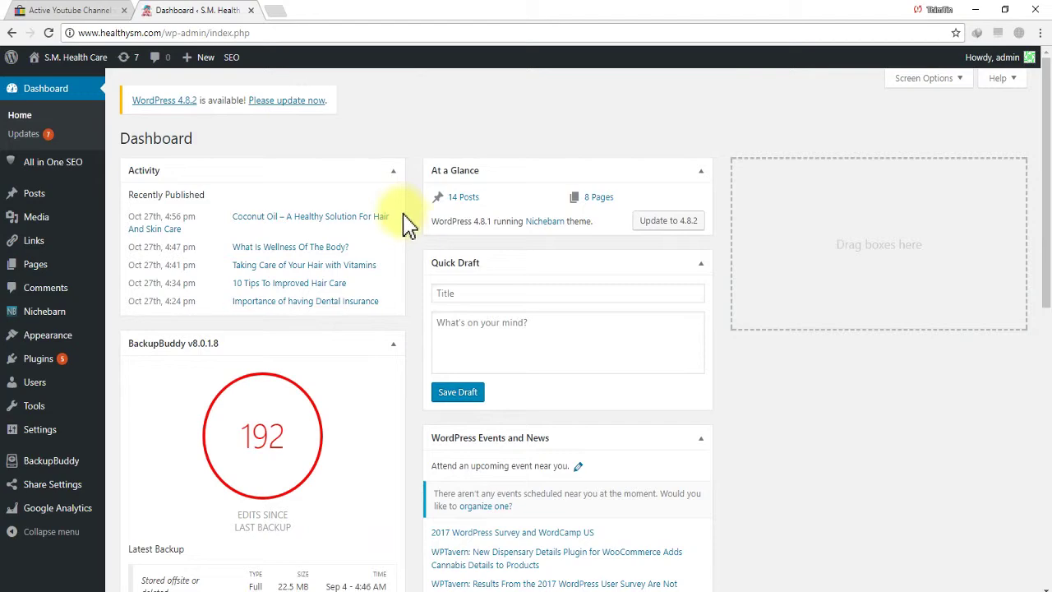
scroll(411, 230, down, 3)
scroll(436, 280, down, 3)
Set the Google Analytics widget back to the Today period and review its sessions chart and statistics
click(196, 339)
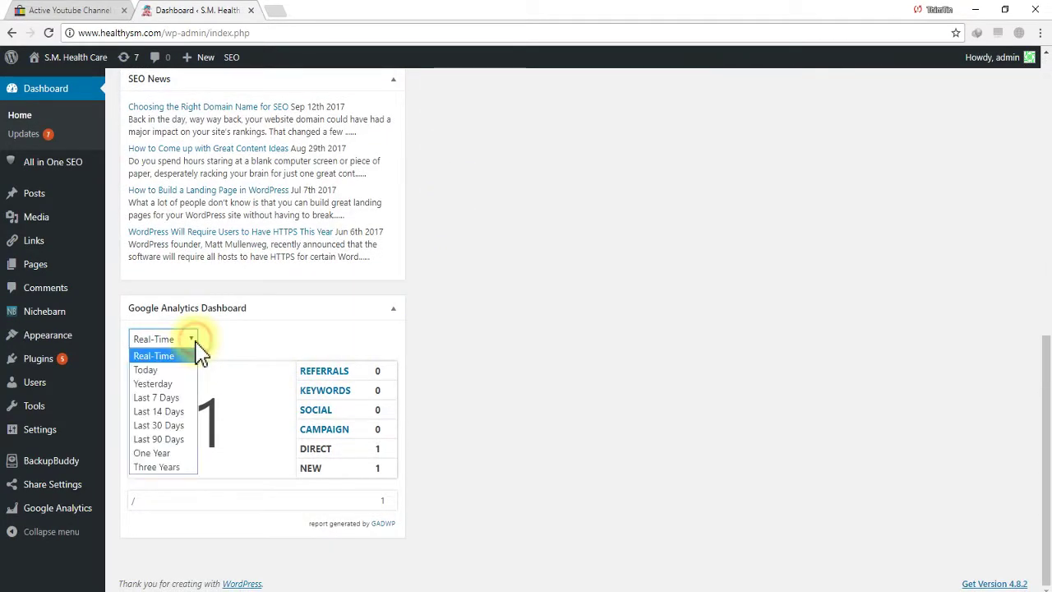
click(152, 374)
scroll(211, 436, down, 2)
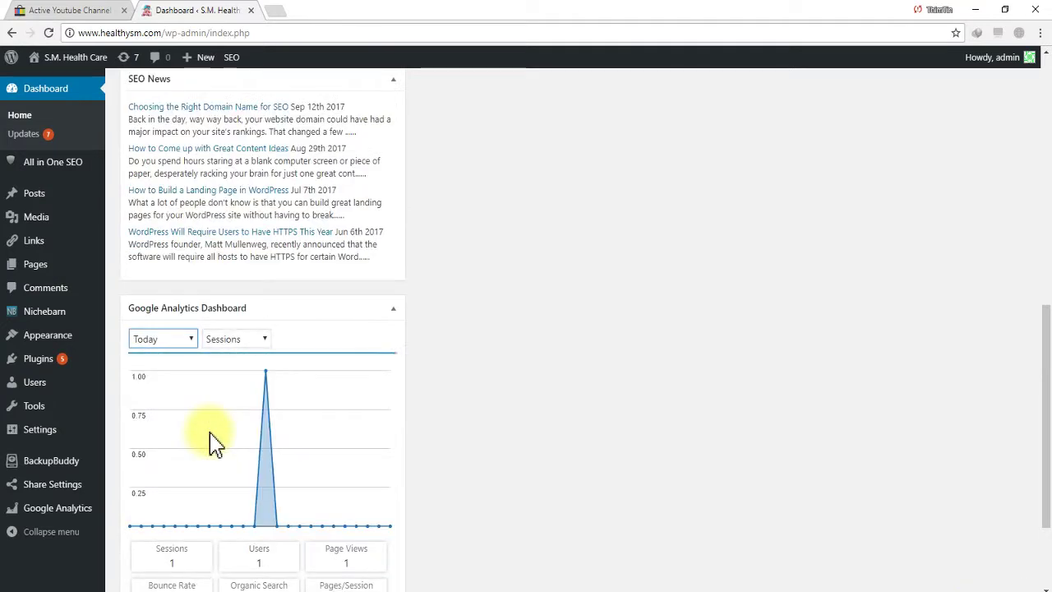
scroll(287, 439, down, 2)
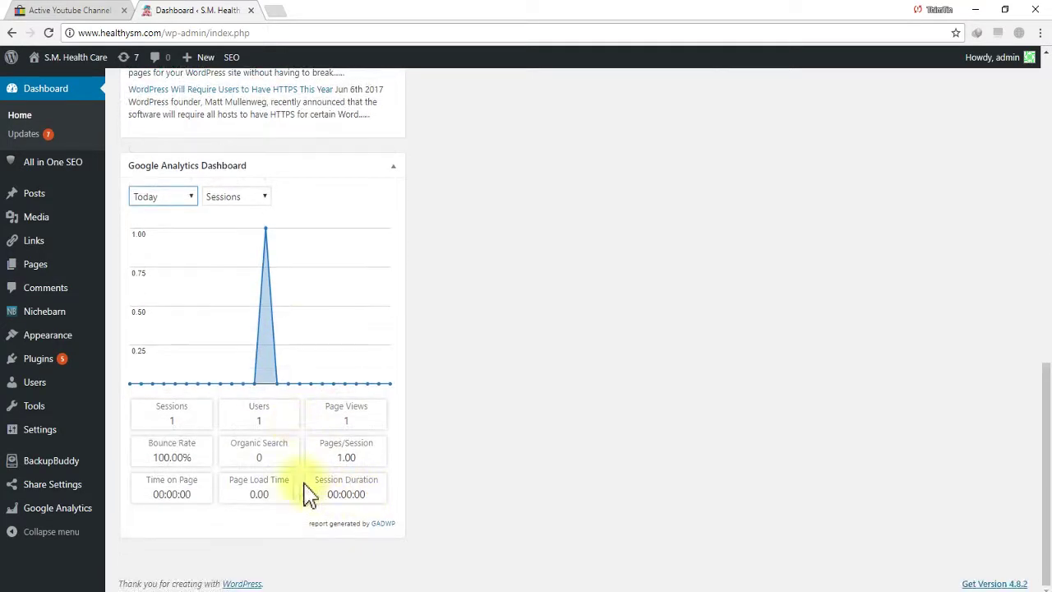
scroll(333, 429, up, 1)
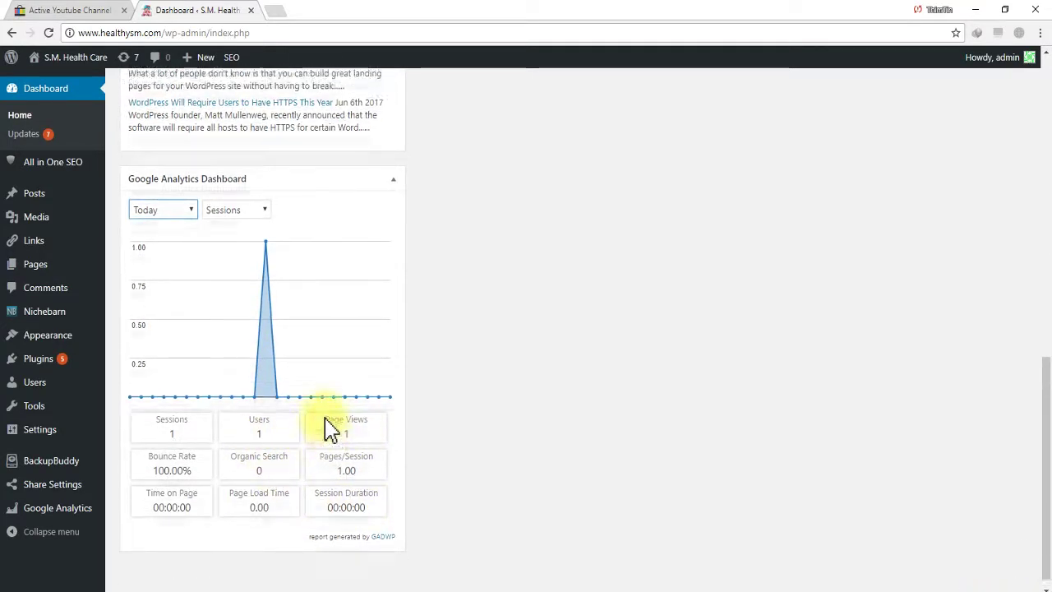
Show the Real-Time report in the Google Analytics widget again and examine the direct traffic entry
click(195, 271)
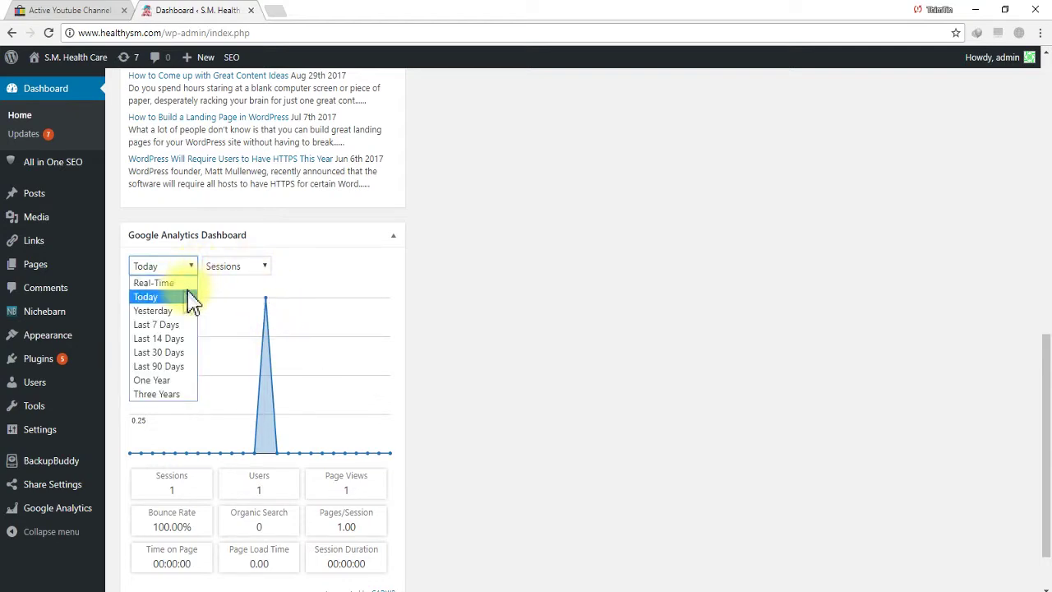
click(160, 282)
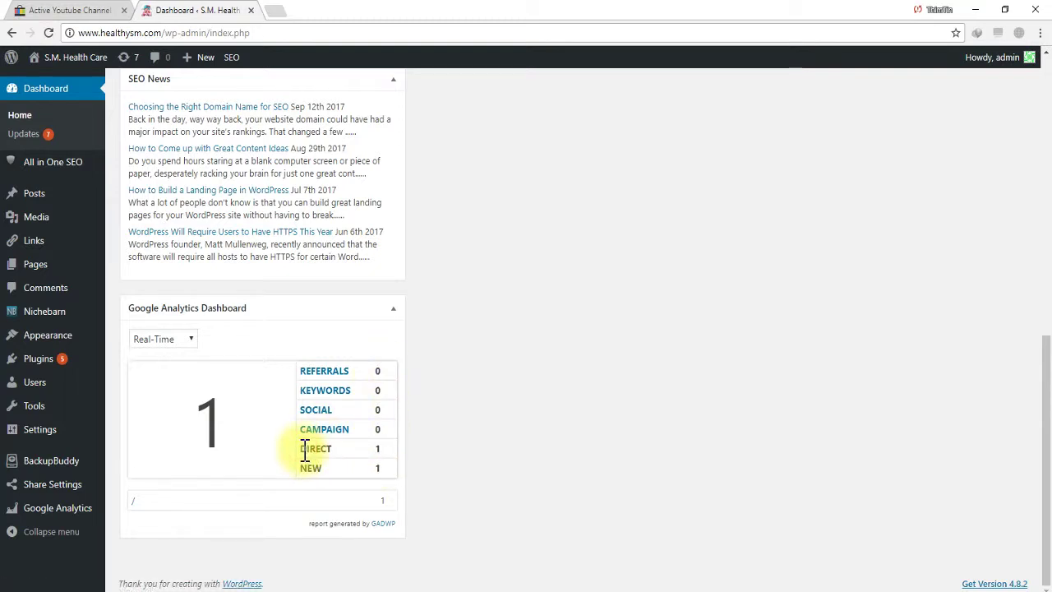
drag(301, 449, 353, 450)
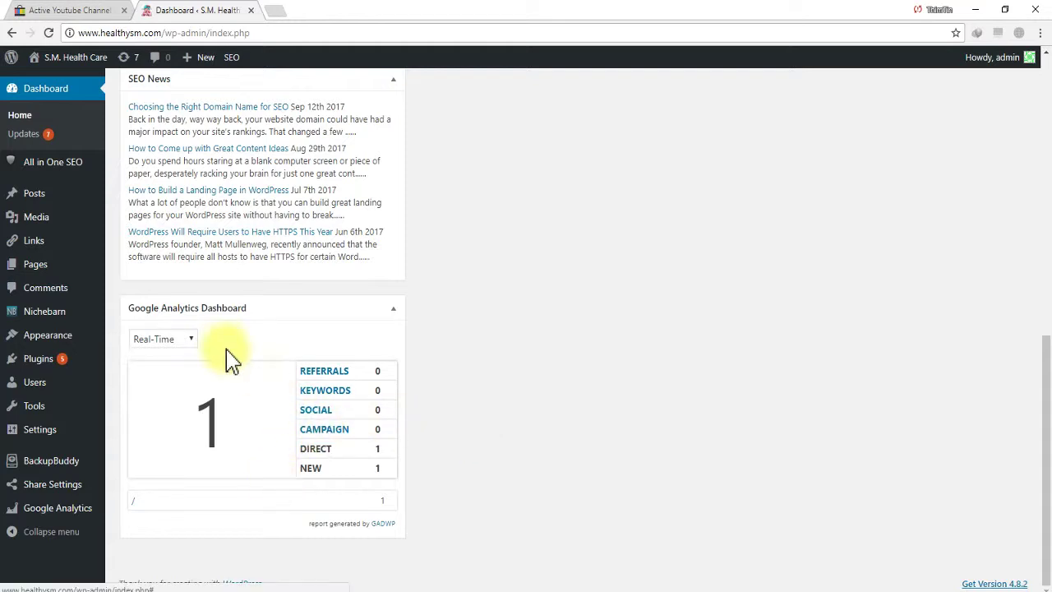
Return the Google Analytics widget to the Today report and examine the Organic Search statistic
click(194, 349)
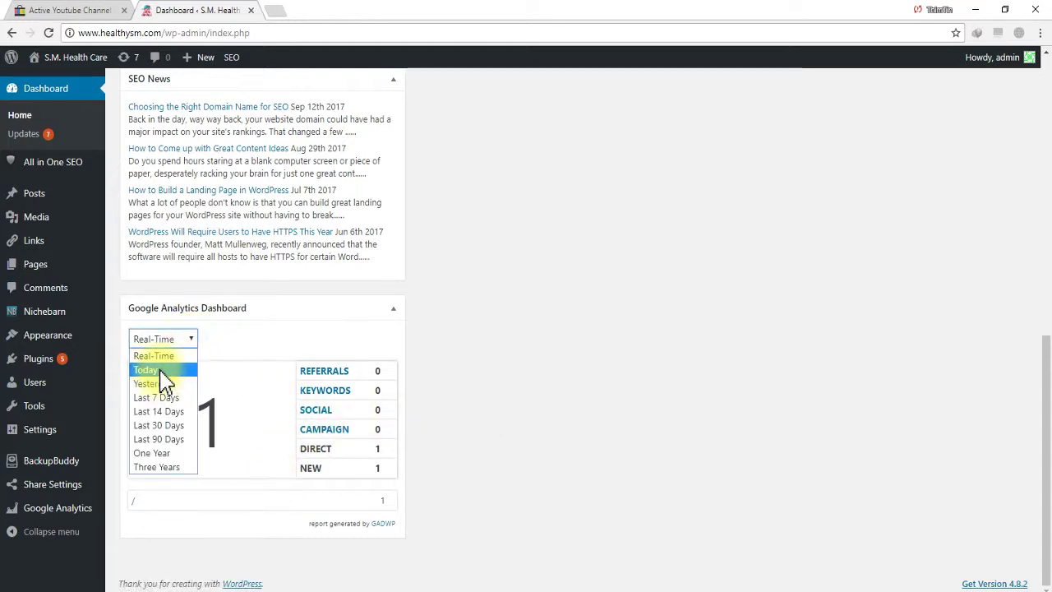
click(160, 370)
scroll(345, 452, down, 4)
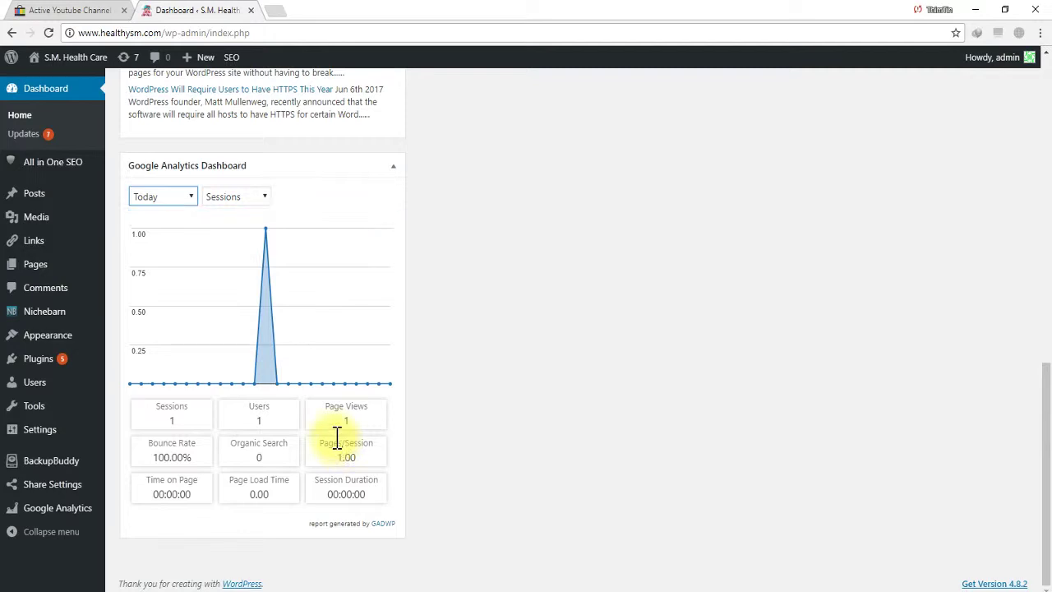
drag(231, 444, 298, 453)
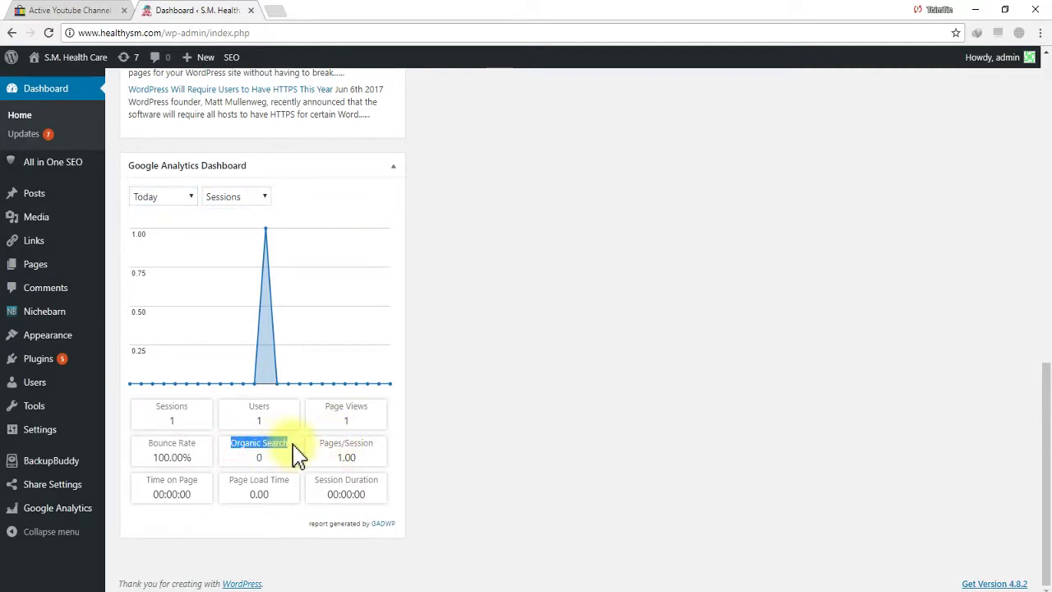
click(282, 17)
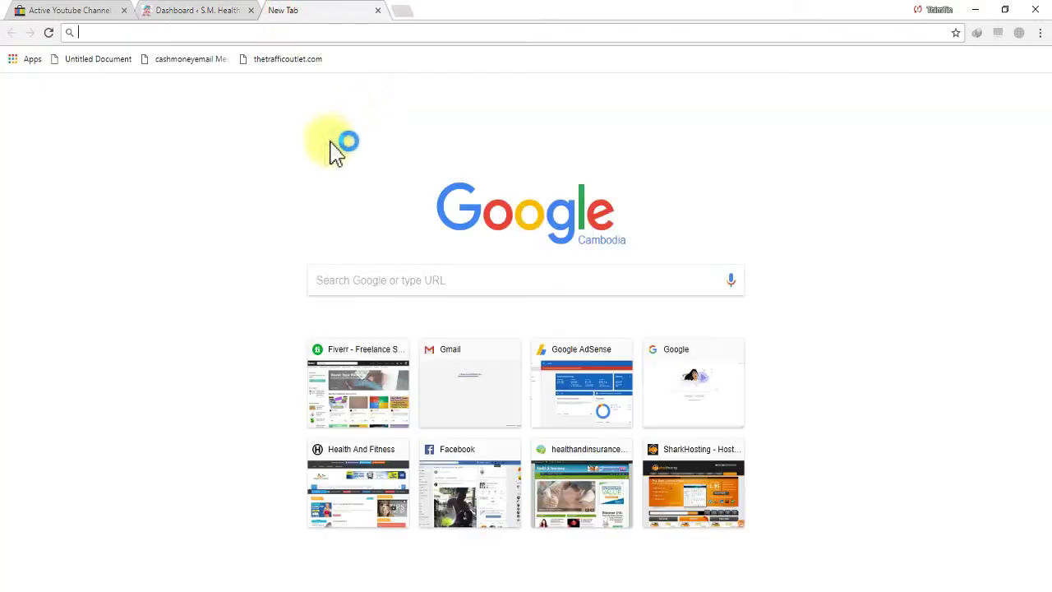
click(496, 277)
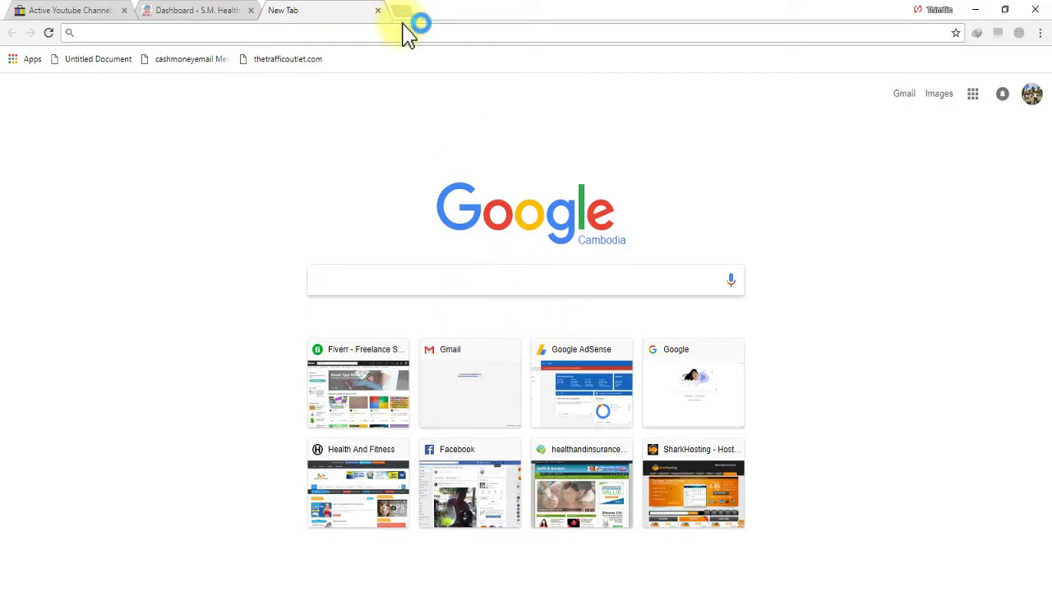
click(377, 12)
scroll(419, 477, up, 10)
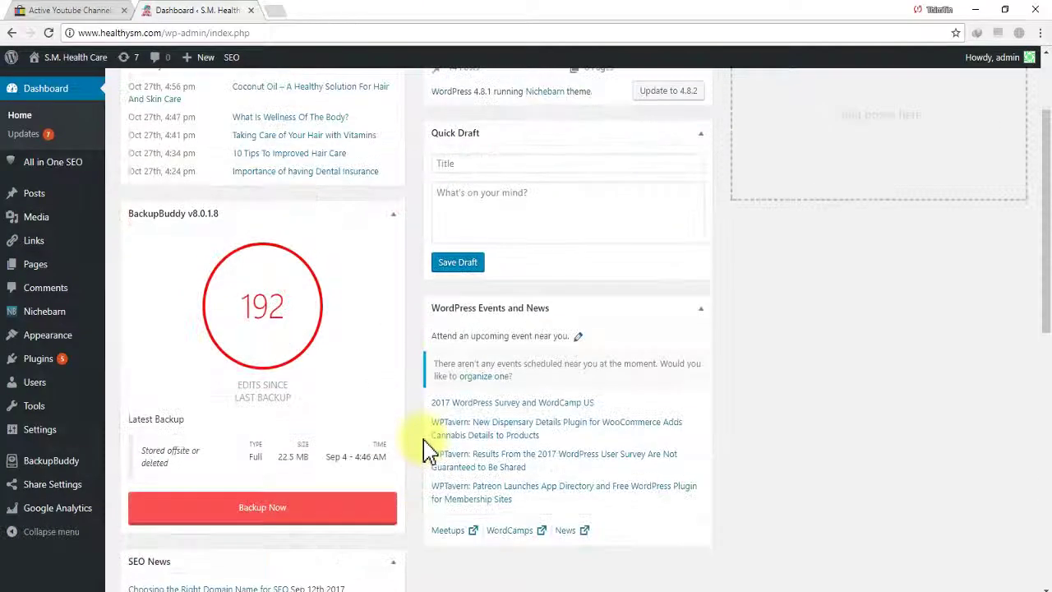
scroll(424, 426, down, 10)
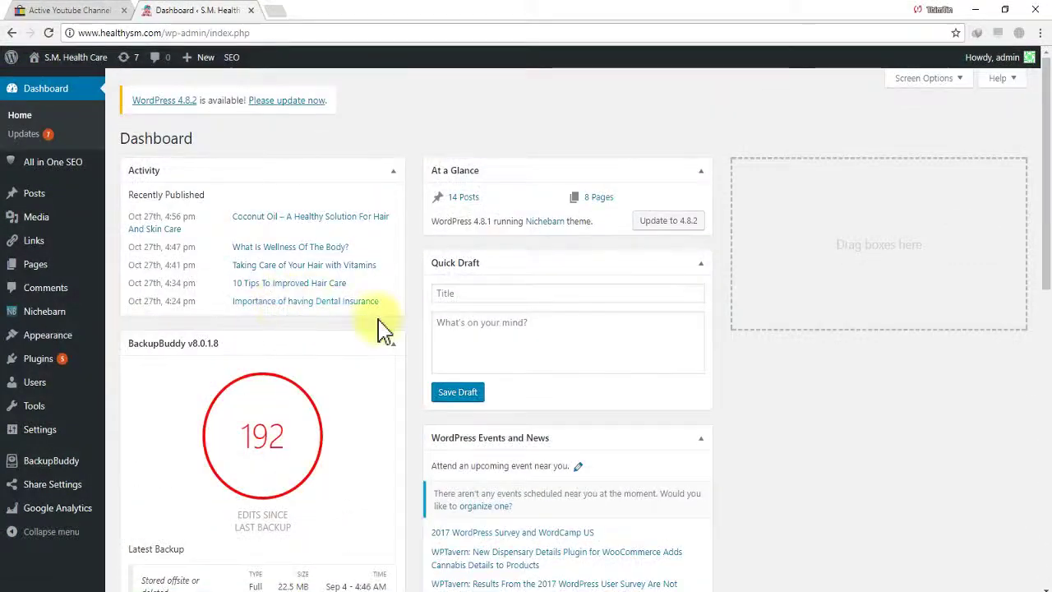
mouse_move(241, 590)
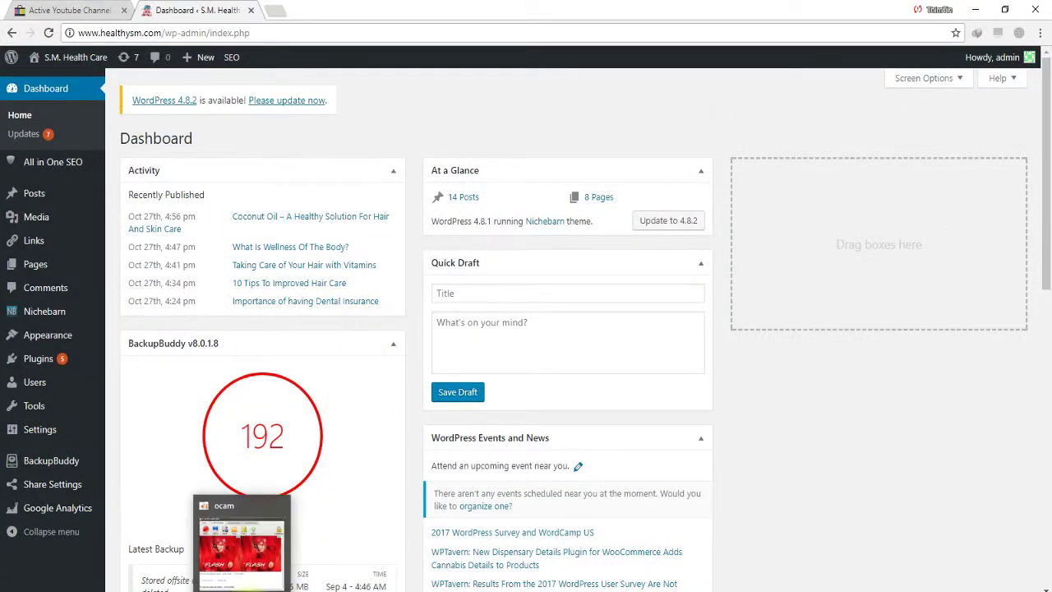